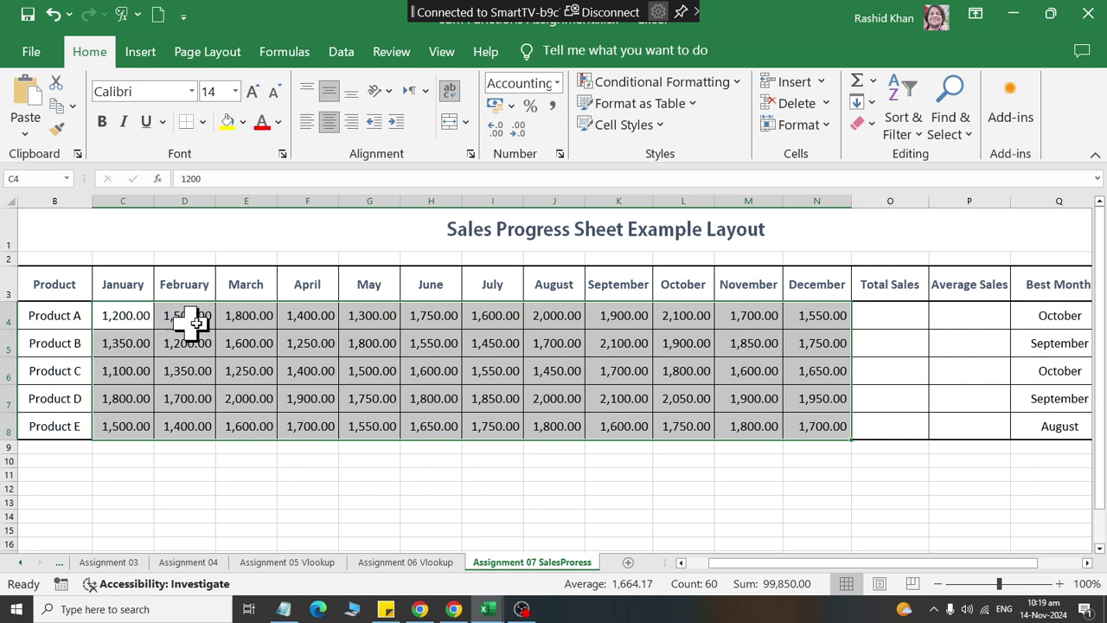
Fill the Total Sales column O4:O8 with AutoSum totals of each product's January to December sales
left_click_drag(808, 316, 106, 428)
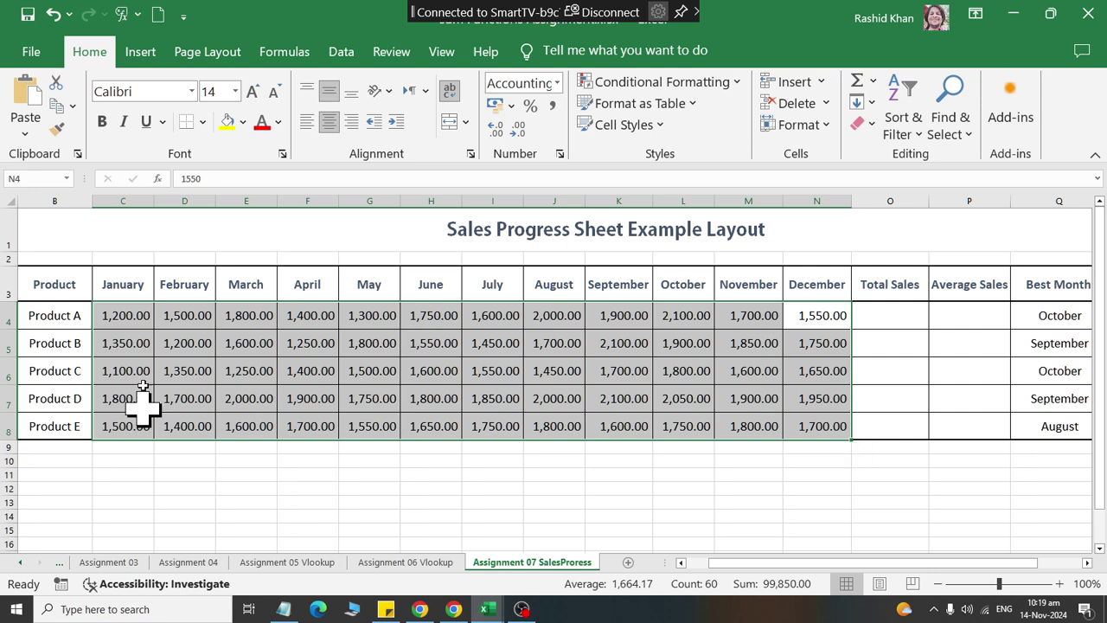
left_click_drag(124, 315, 877, 421)
left_click(856, 81)
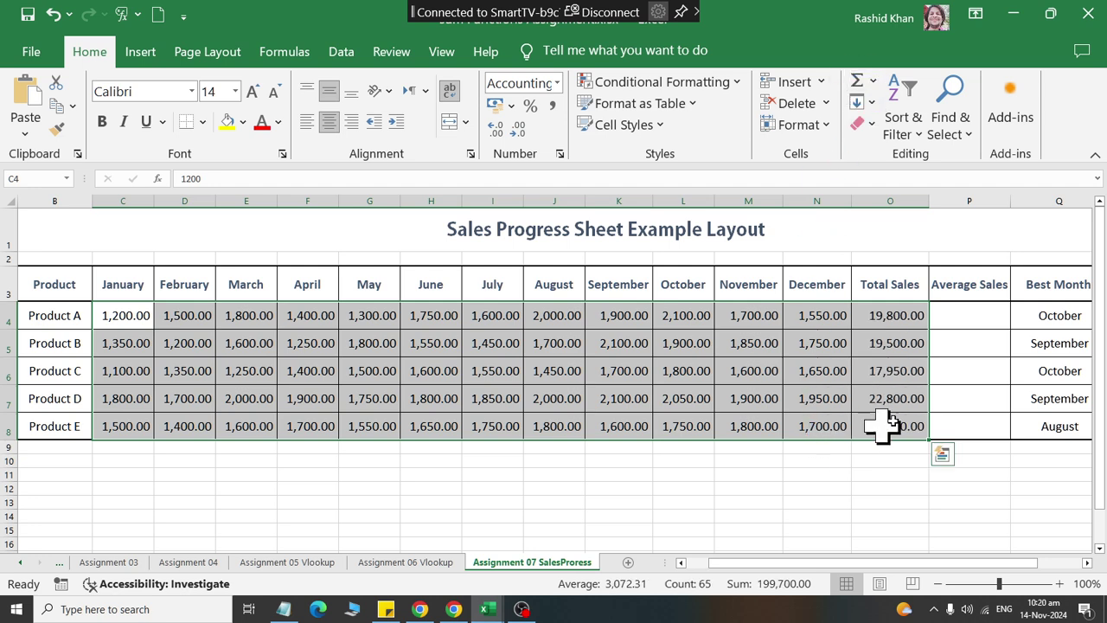
left_click(972, 320)
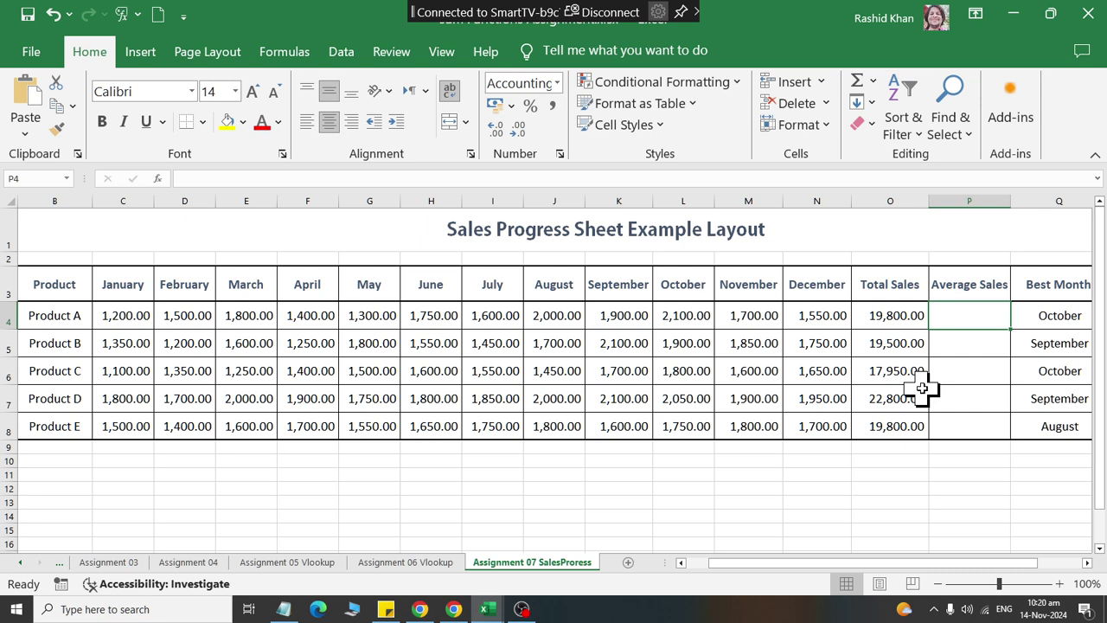
Open Notepad and list the values 30, 40, 60, 10 and 30 on separate lines
key("super+r")
type("notepad")
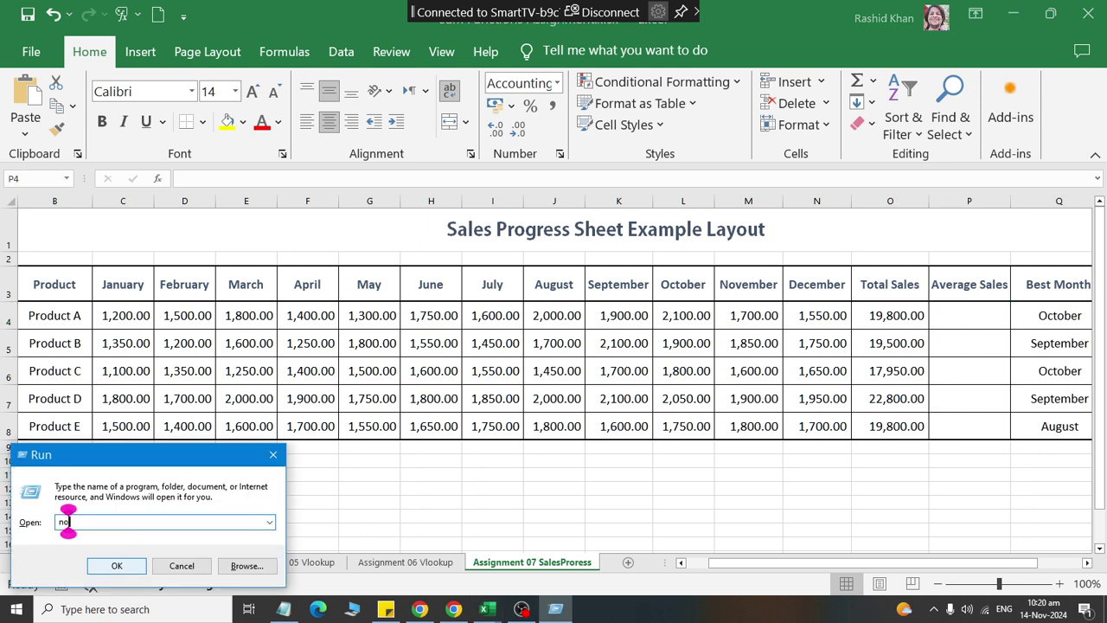
key("Return")
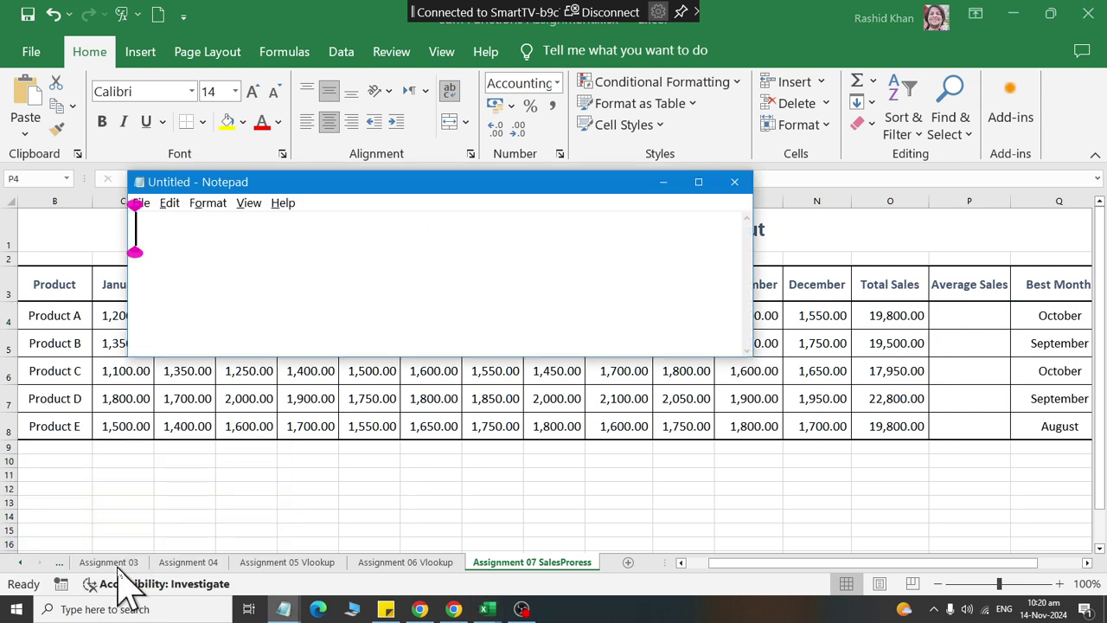
type("30")
key("Return")
type("40 ")
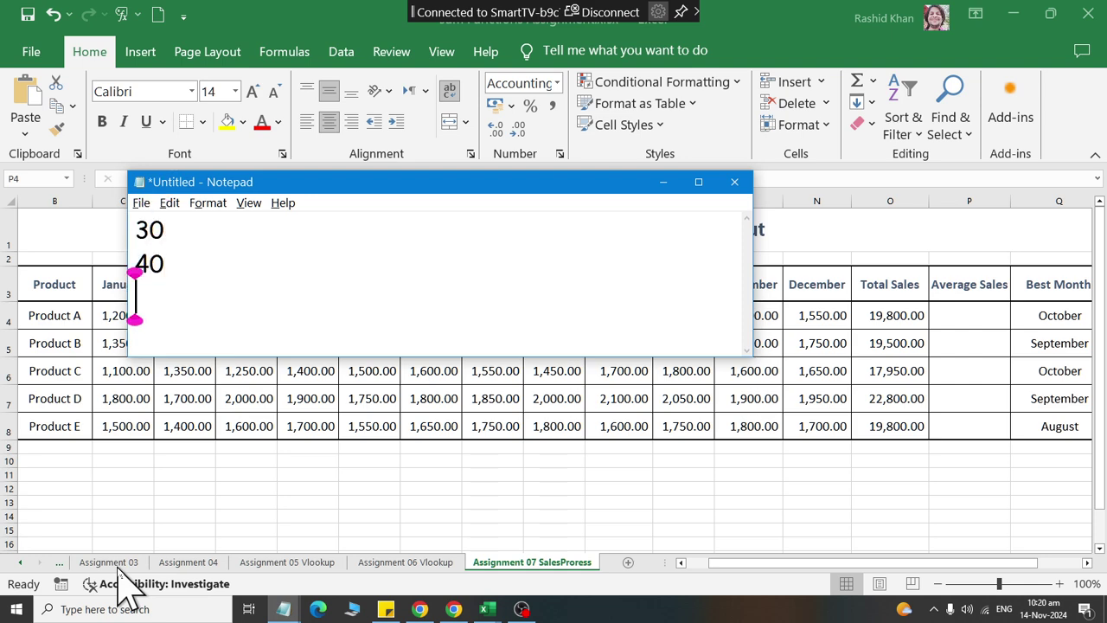
type("60")
key("Return")
type("10")
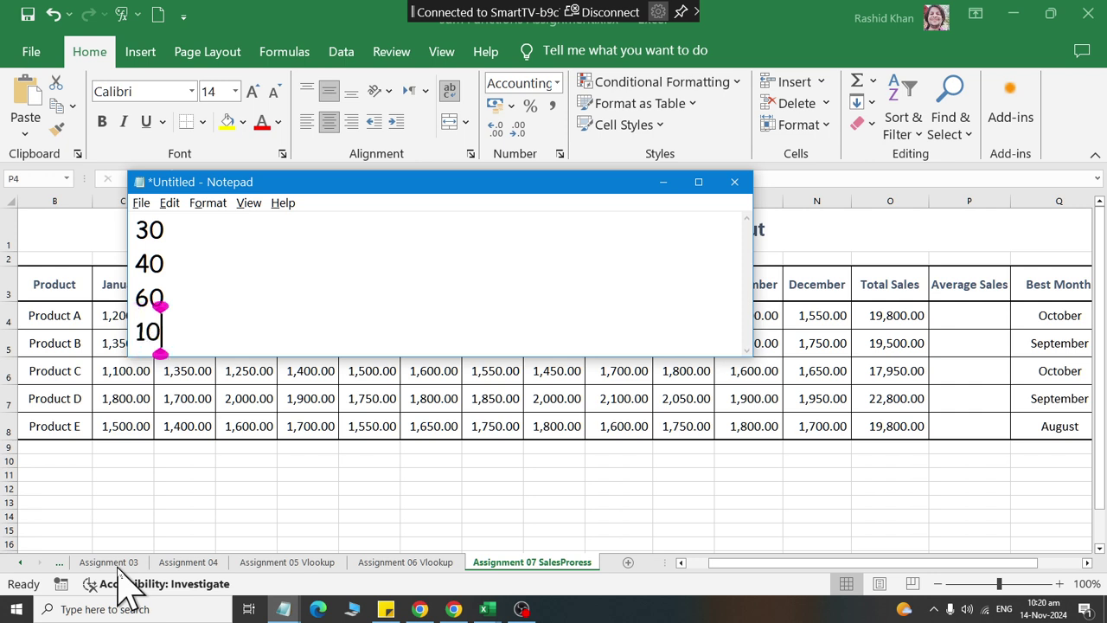
key("Return")
type("30")
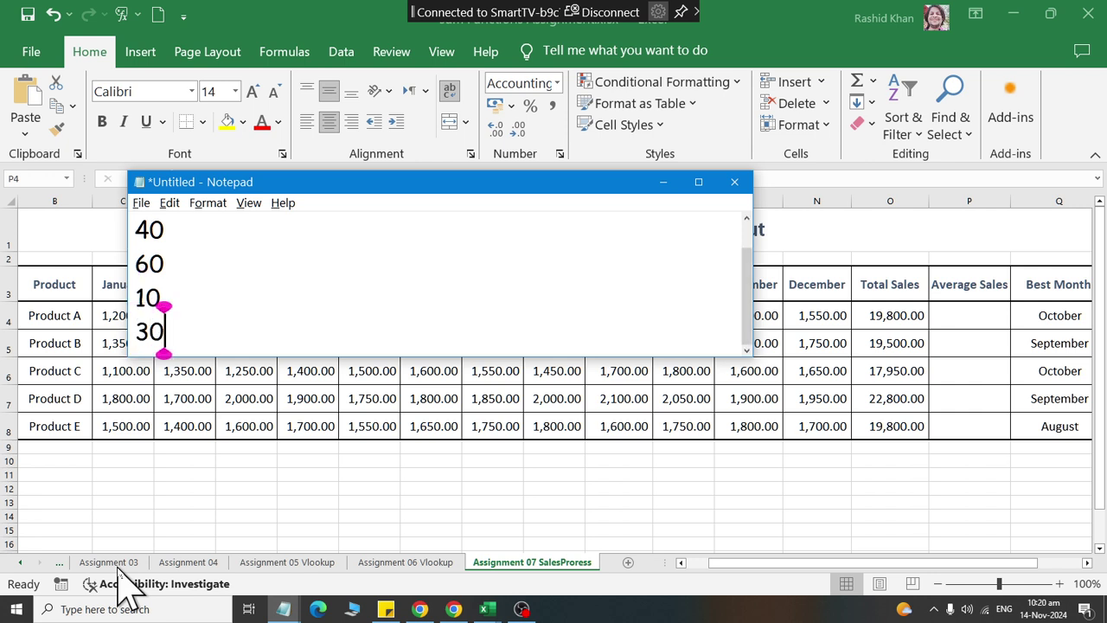
Maximize the Notepad window and add a === separator line with the total 140 below the values
double_click(294, 182)
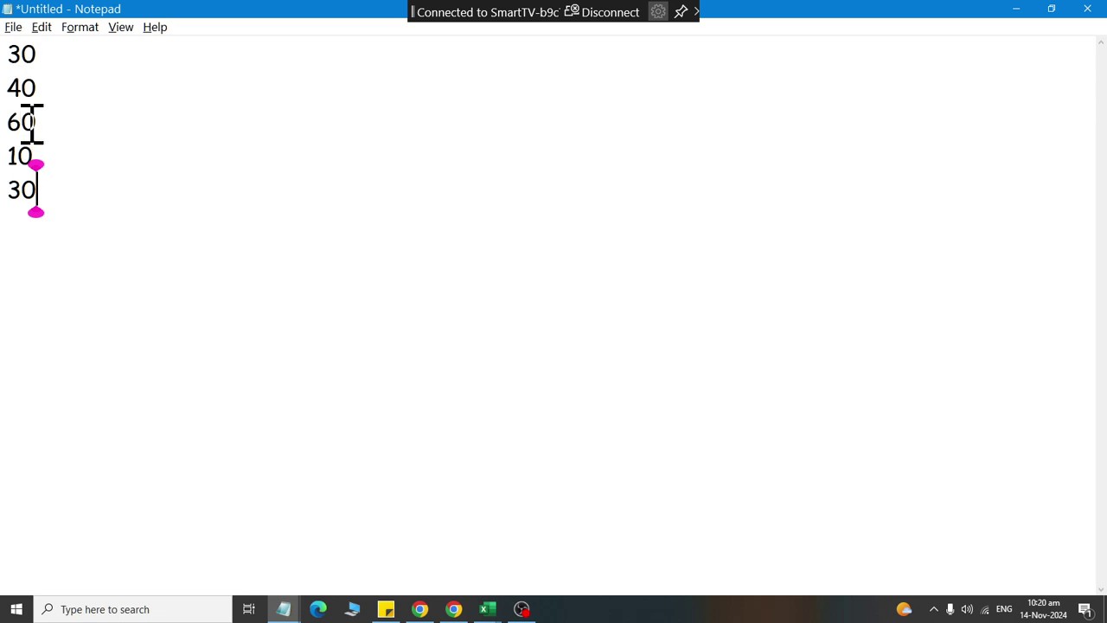
key("Return")
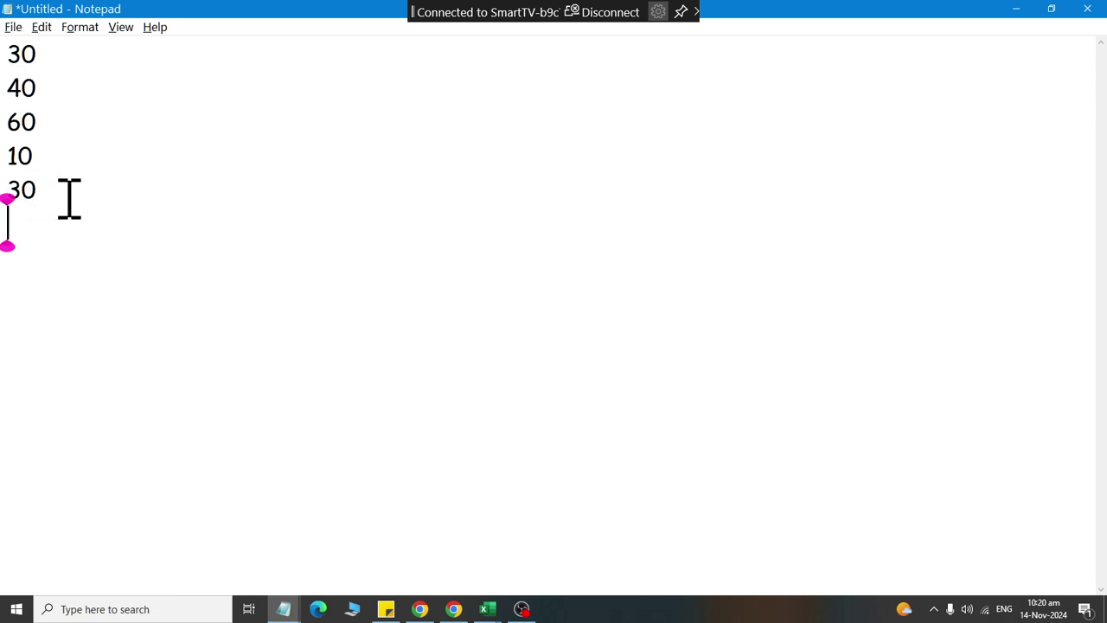
type("===")
key("Return")
type("1")
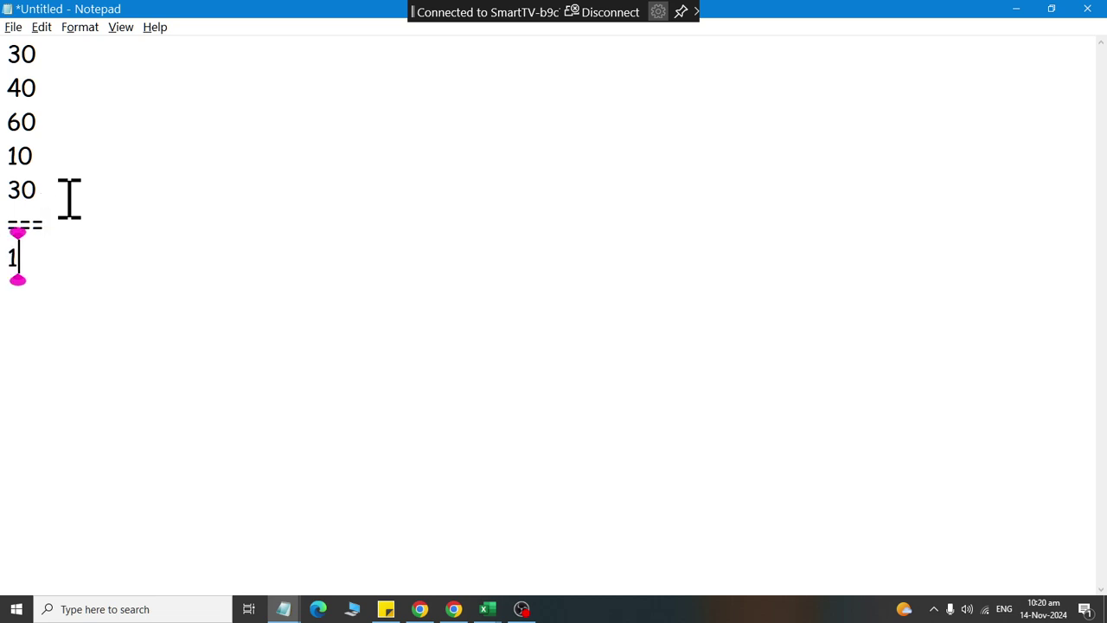
type("40")
Try to number the first three lines of the list 1, 2 and 3
left_click(8, 53)
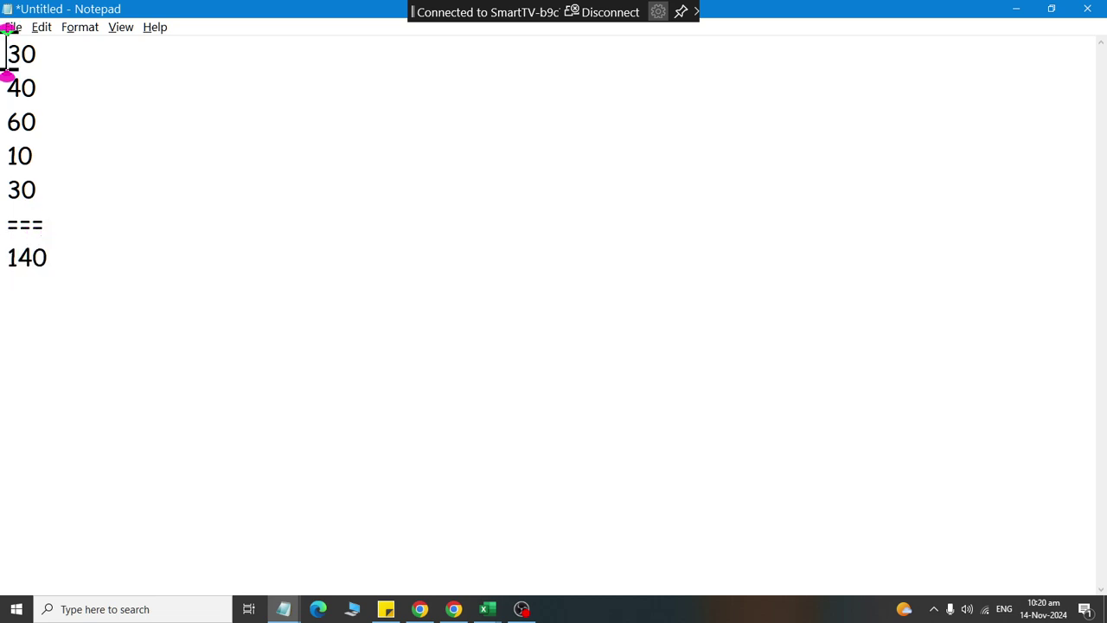
type("1")
key("Down")
type("2")
key("Down")
type("3")
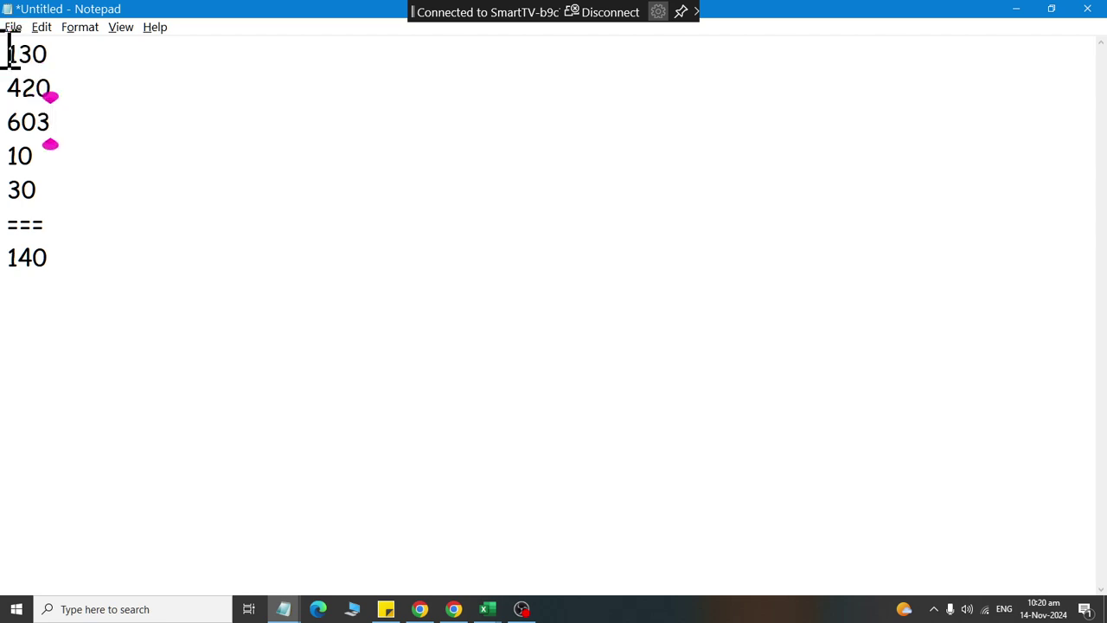
Remove the misplaced 2 from the second line so that it reads 40
key("shift+Left")
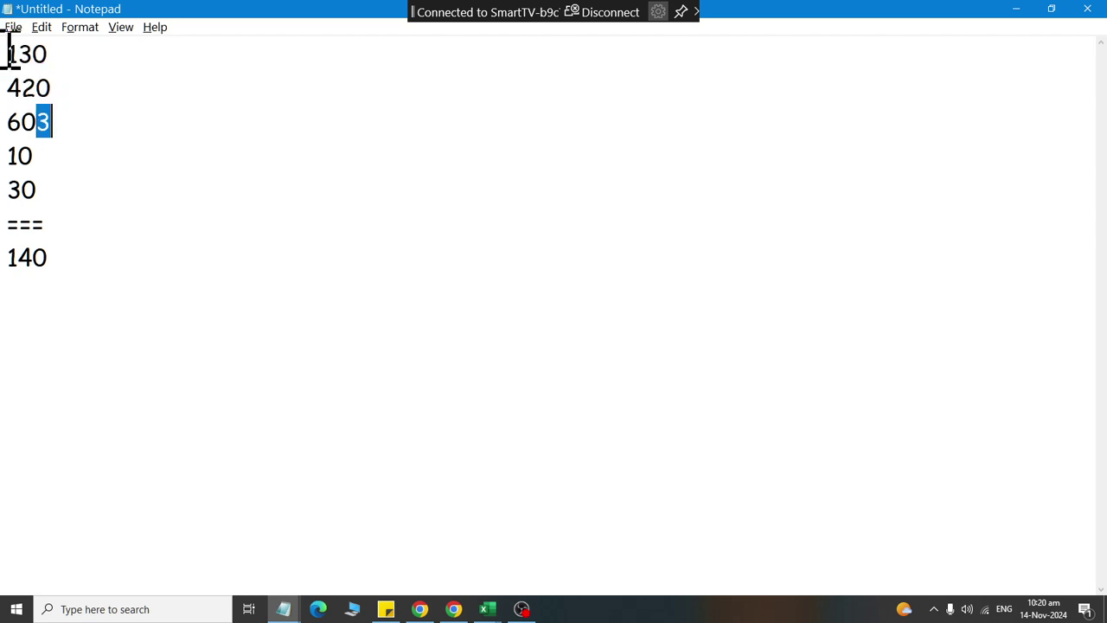
key("Up")
key("Home")
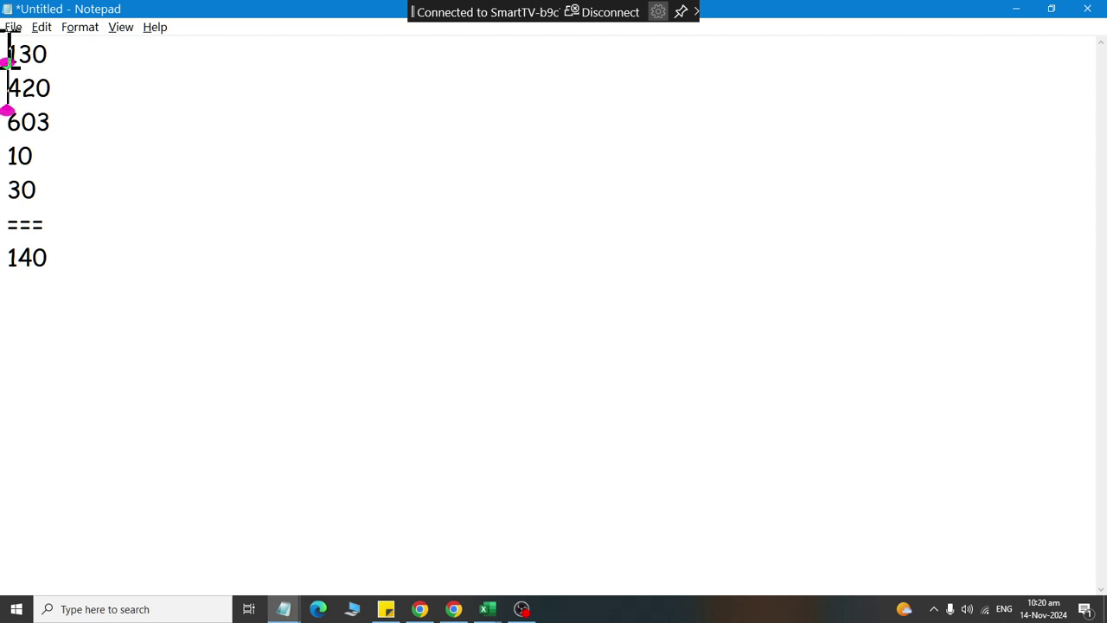
key("Right")
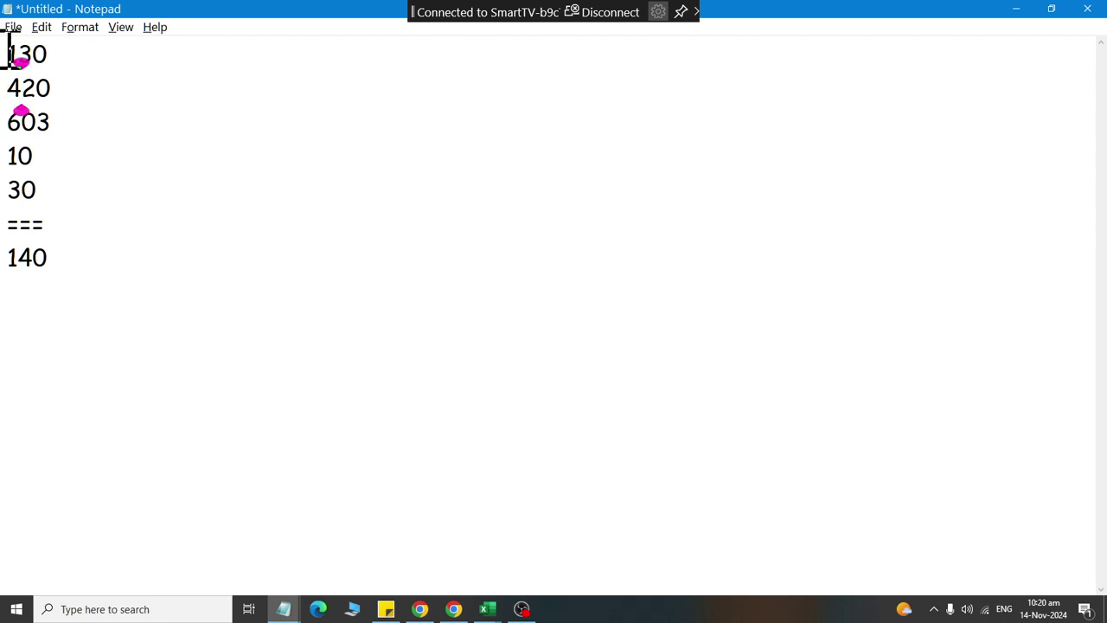
key("Delete")
key("Left")
key("Up")
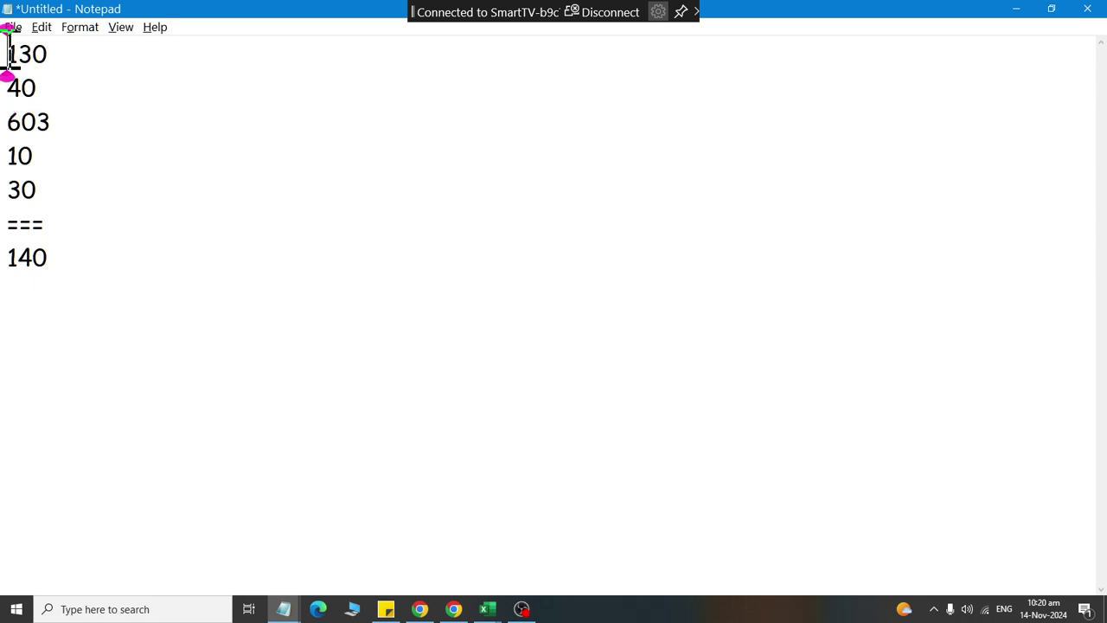
Separate the line number 1 from 30 with a tab and indent the 40 below it to match
key("Right")
key("Down")
key("Up")
key("Tab")
key("Down")
key("Home")
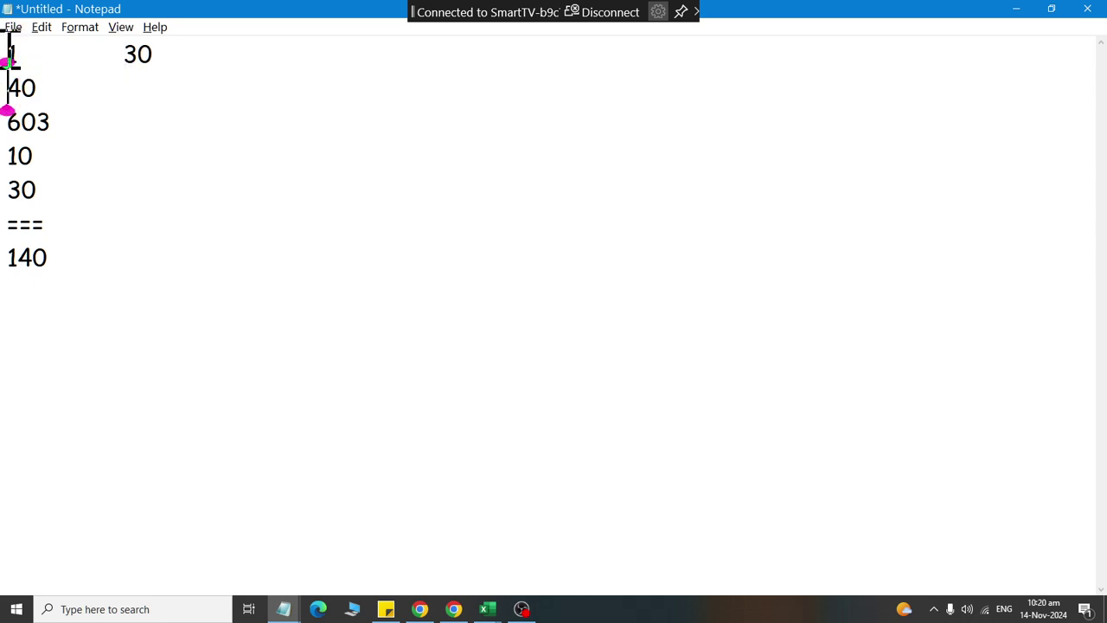
key("Tab")
key("Up")
key("Down")
key("Up")
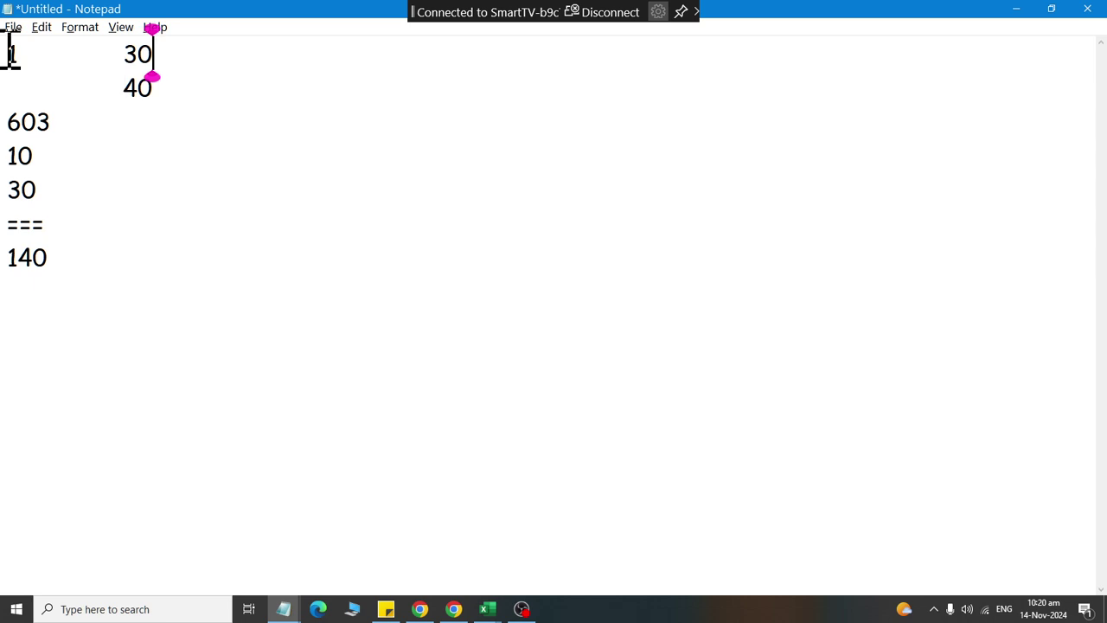
Switch back to Excel and fill J19:J23 in the blank area below the table with the numbers 1 to 5
key("alt+Tab")
scroll(346, 471, "down", 2)
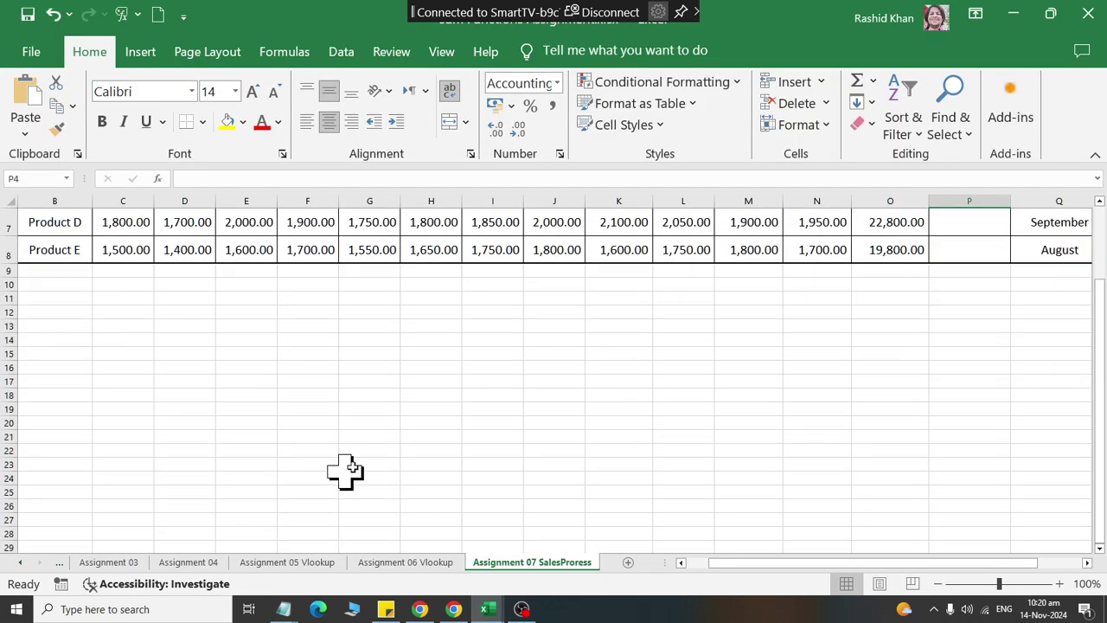
scroll(346, 471, "up", 3, "ctrl")
scroll(378, 467, "down", 4)
left_click(398, 343)
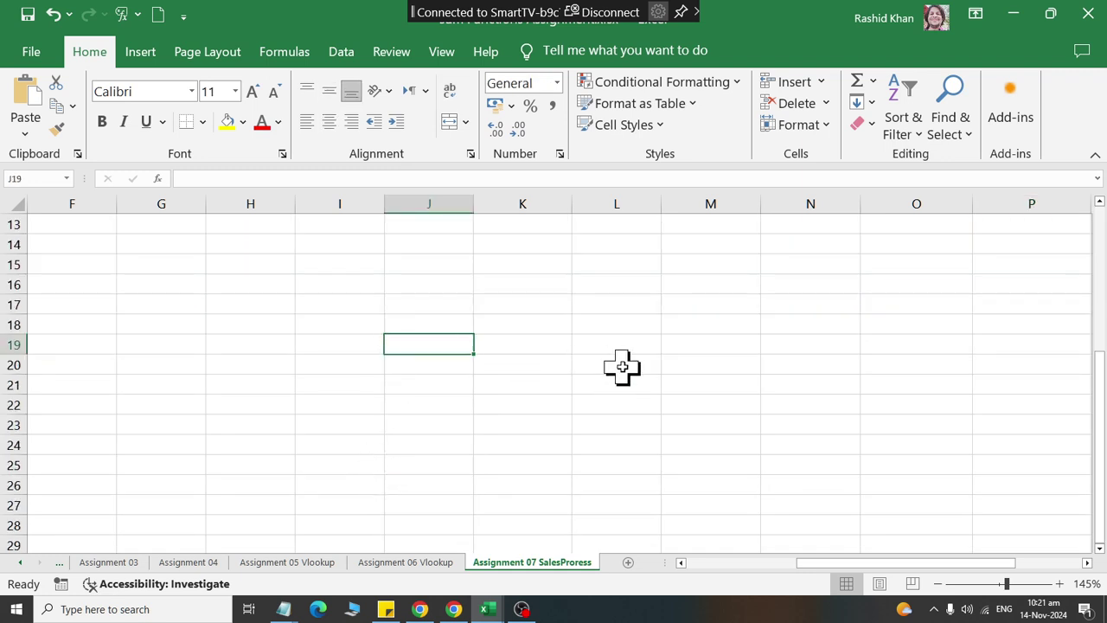
type("1")
key("Return")
type("2")
key("Return")
type("3")
key("Return")
type("4")
key("Escape")
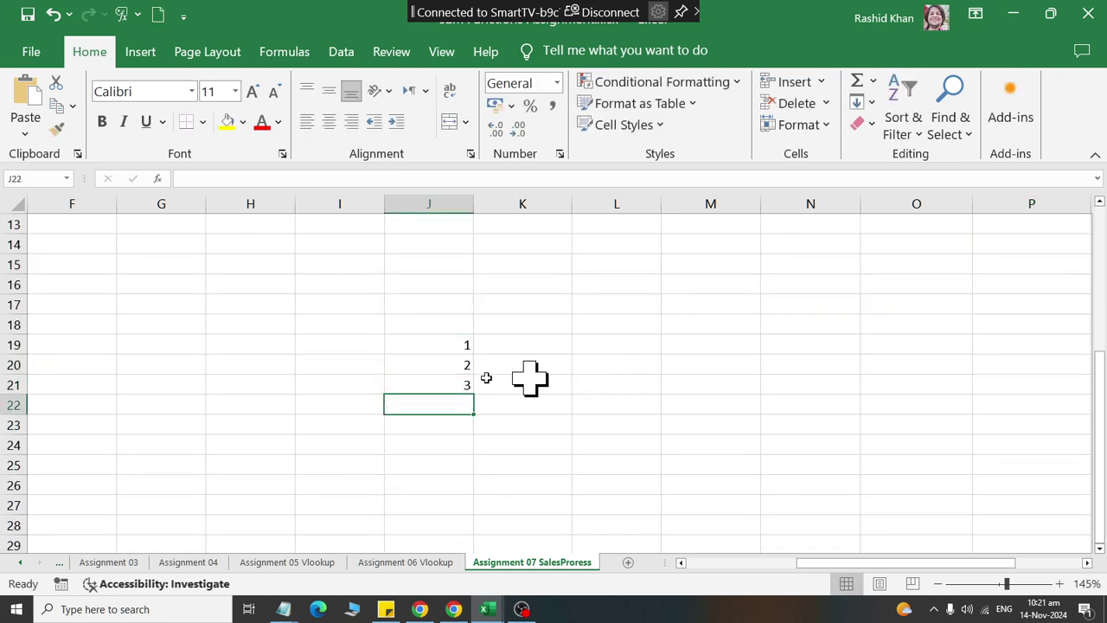
left_click_drag(440, 345, 482, 425)
Enter the sample values 30, 50, 40, 60 and 50 in K19:K23
left_click(539, 340)
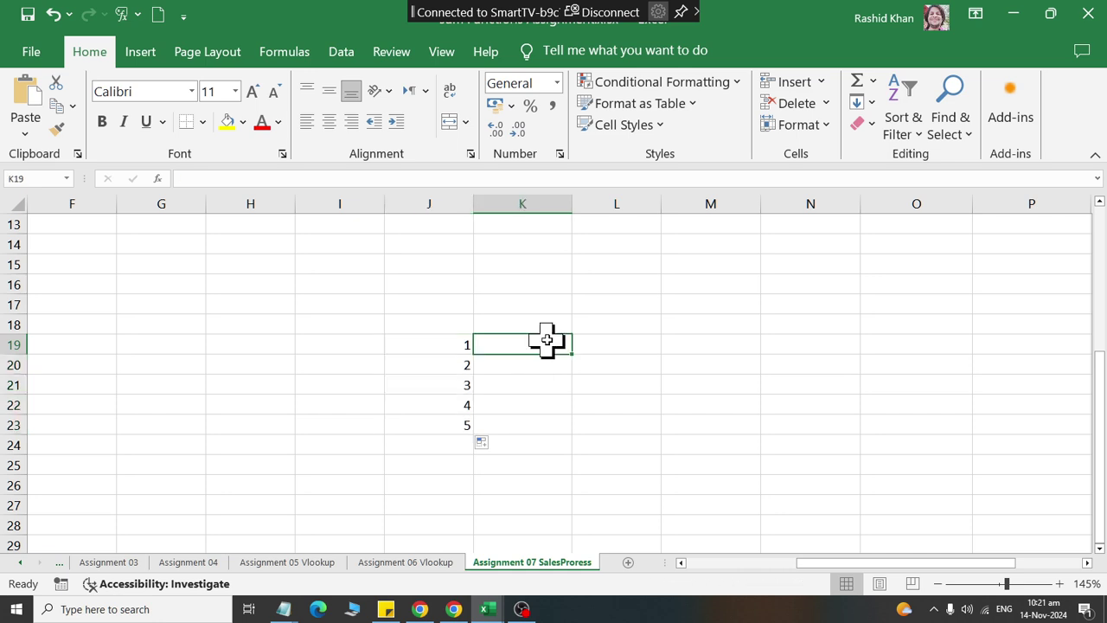
type("100")
key("Return")
type("50")
key("Return")
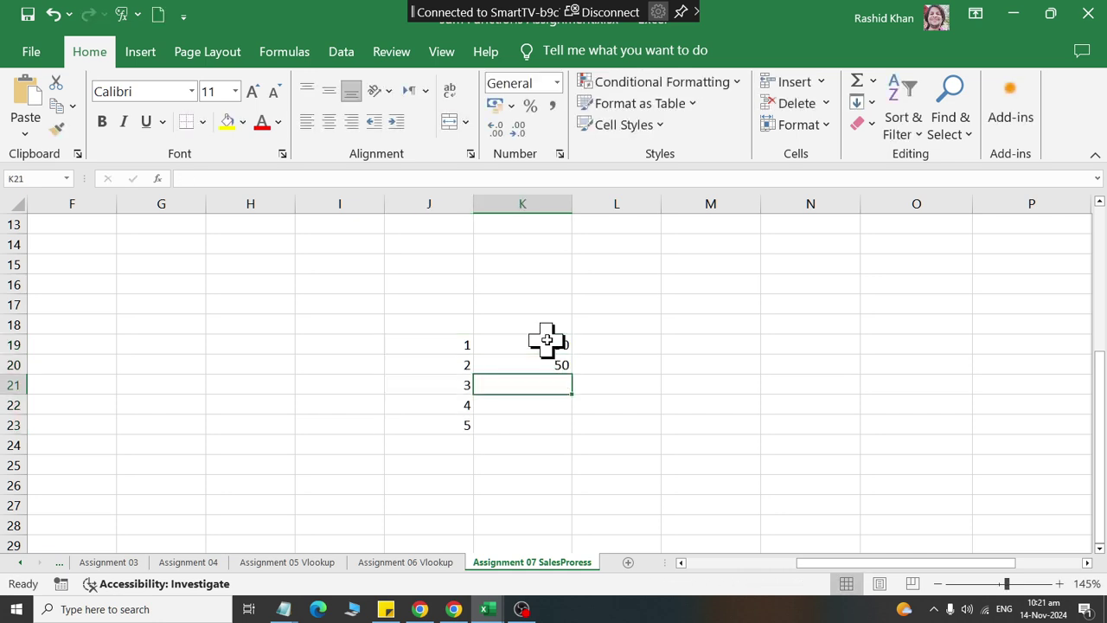
type("40")
key("Return")
type("60")
key("Return")
type("50")
key("ctrl+Return")
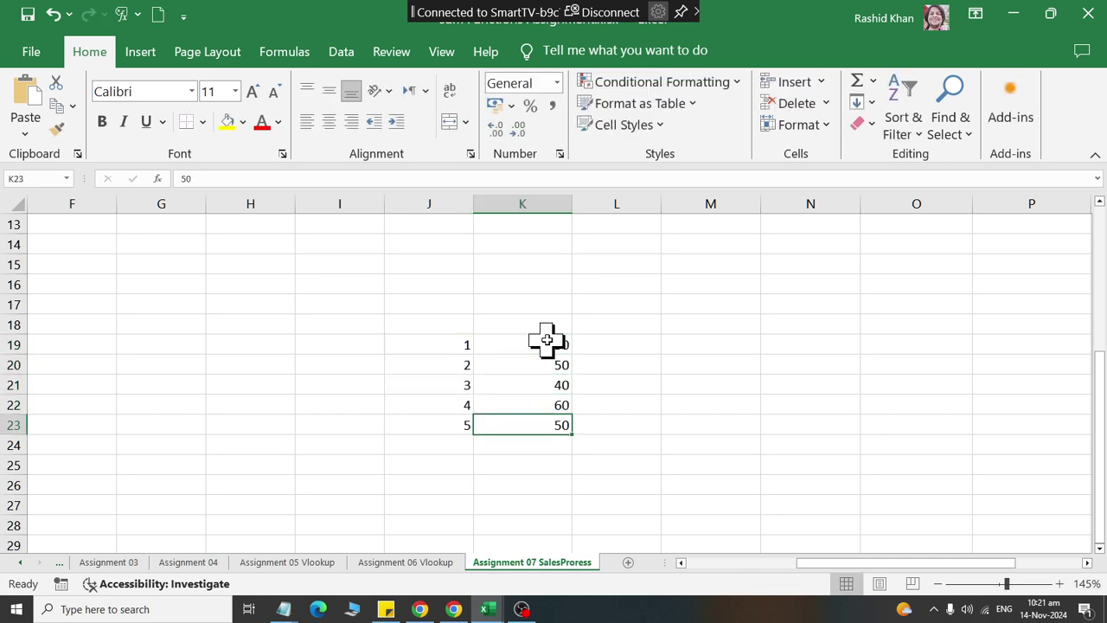
Total the sample values K19:K23 with AutoSum in cell K24
key("Down")
left_click(857, 81)
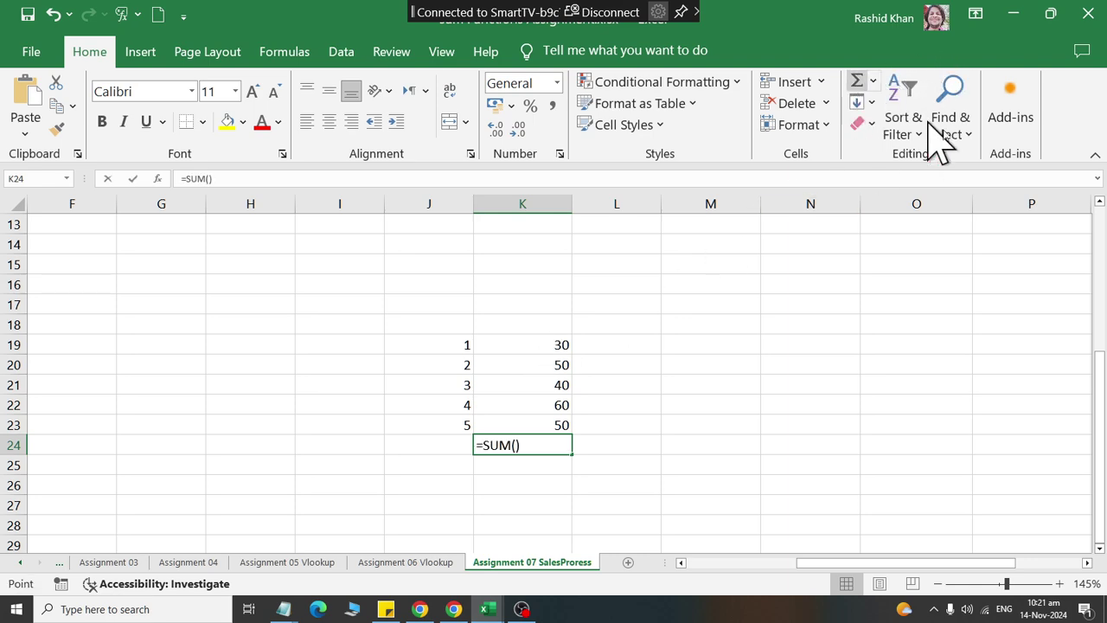
key("Return")
scroll(828, 413, "up", 2, "ctrl")
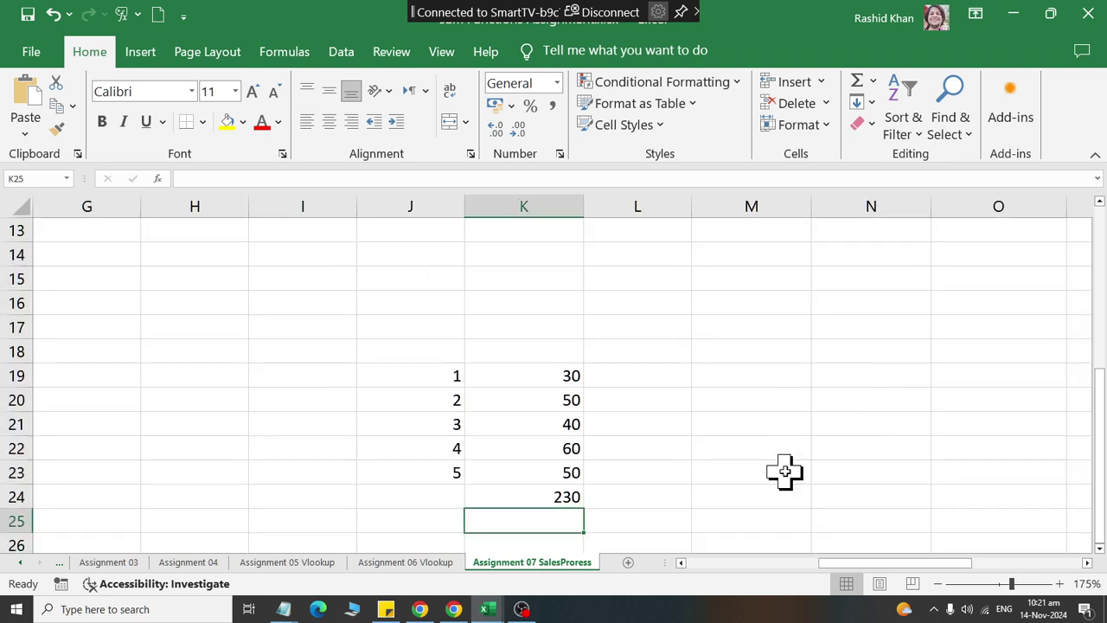
Label J24 as "sum" and J25 as "average", and select the cell beside the average label
left_click(412, 490)
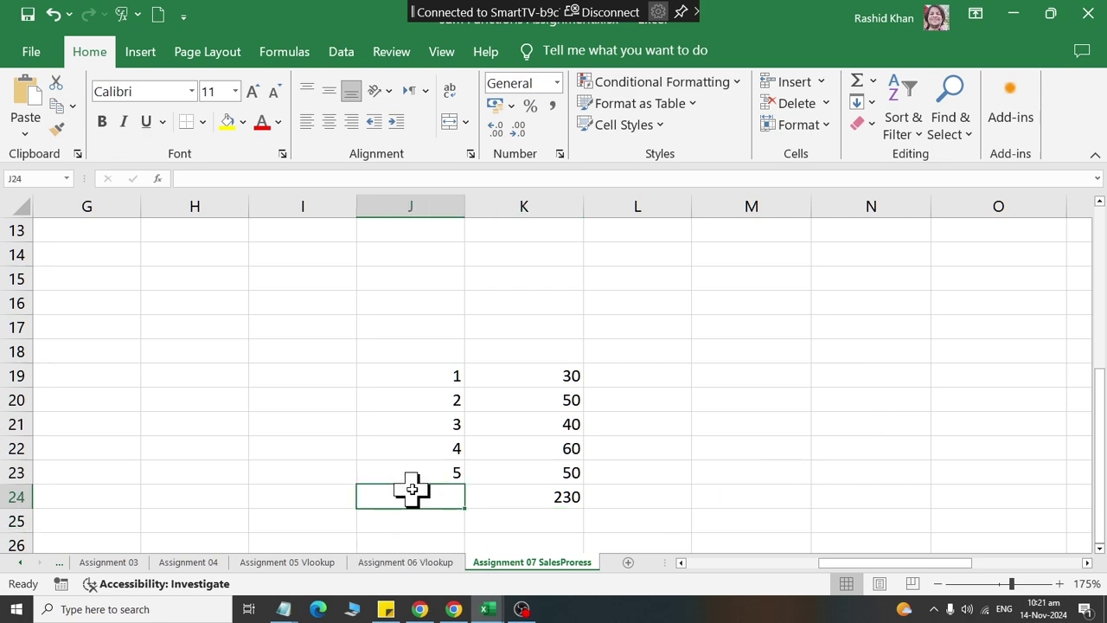
type("sum")
key("Return")
type("av")
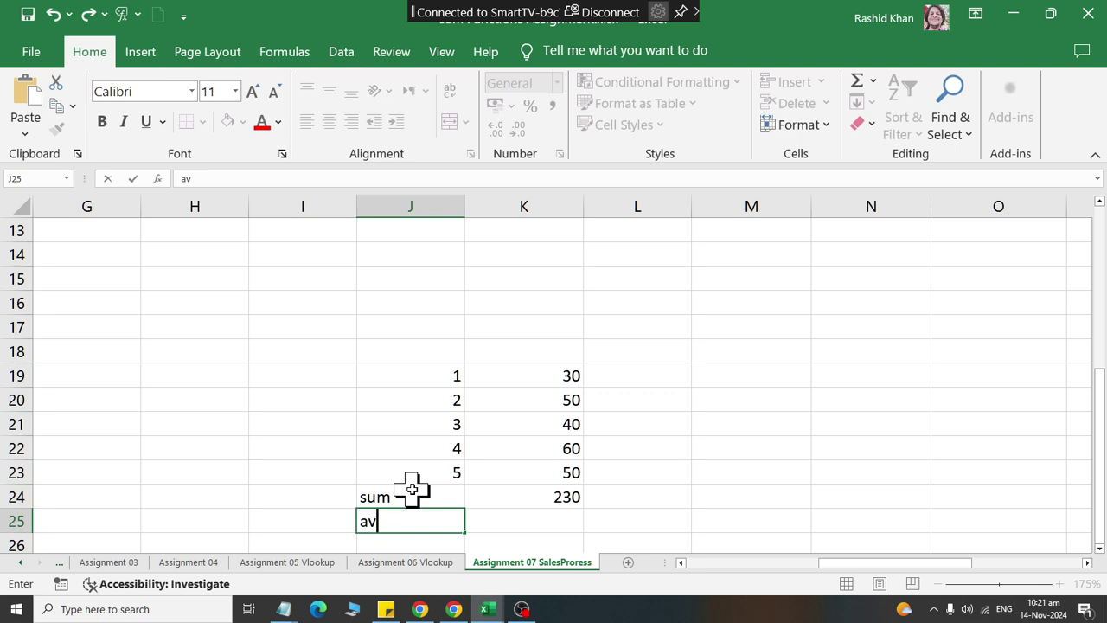
type("erage")
key("Return")
key("Up")
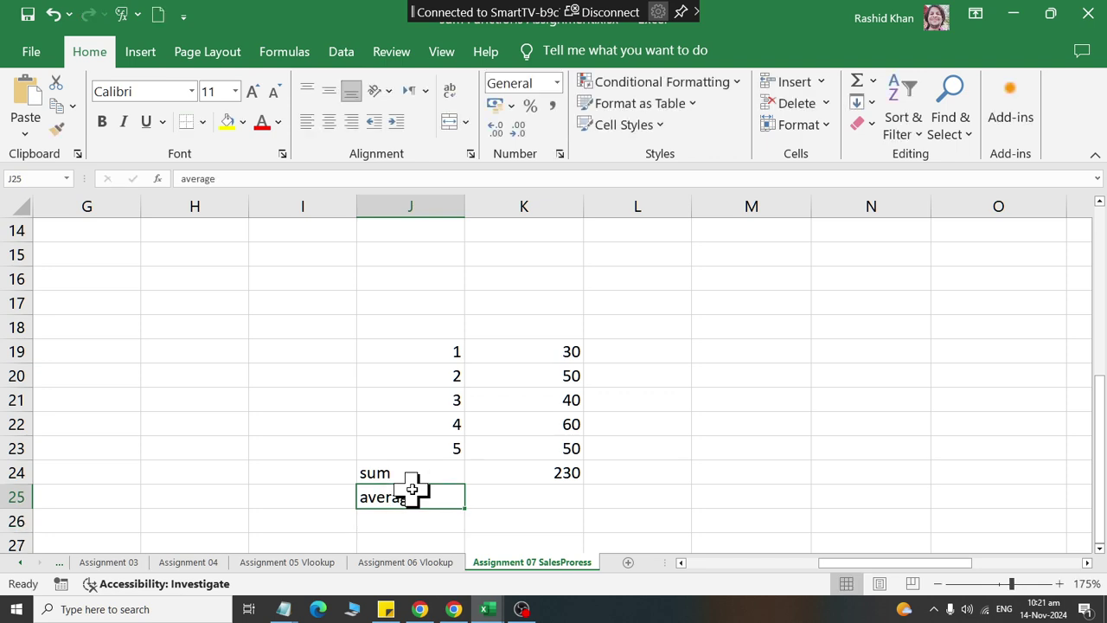
key("Right")
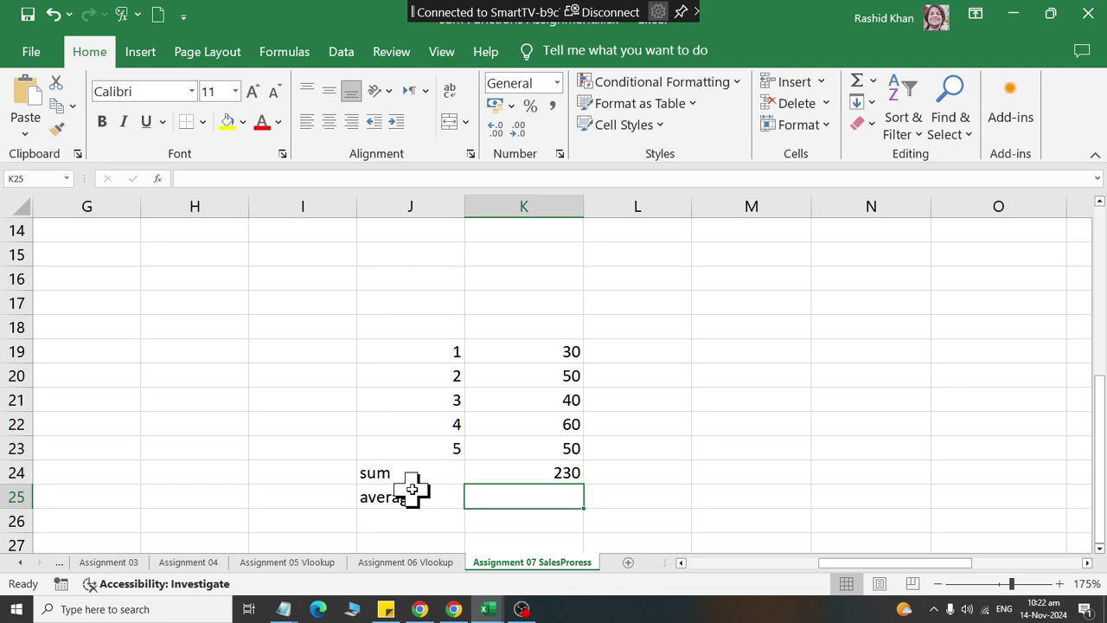
Select the sum in K24, open a new Notepad window and write the calculation 230 / 5
left_click(507, 475)
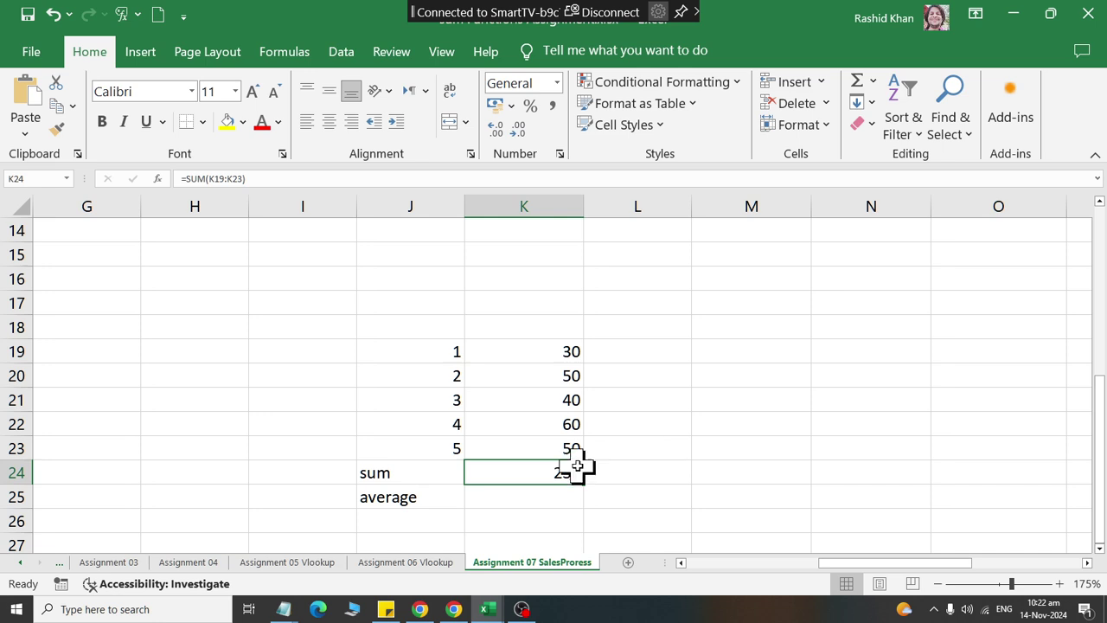
key("super+r")
type("notepad")
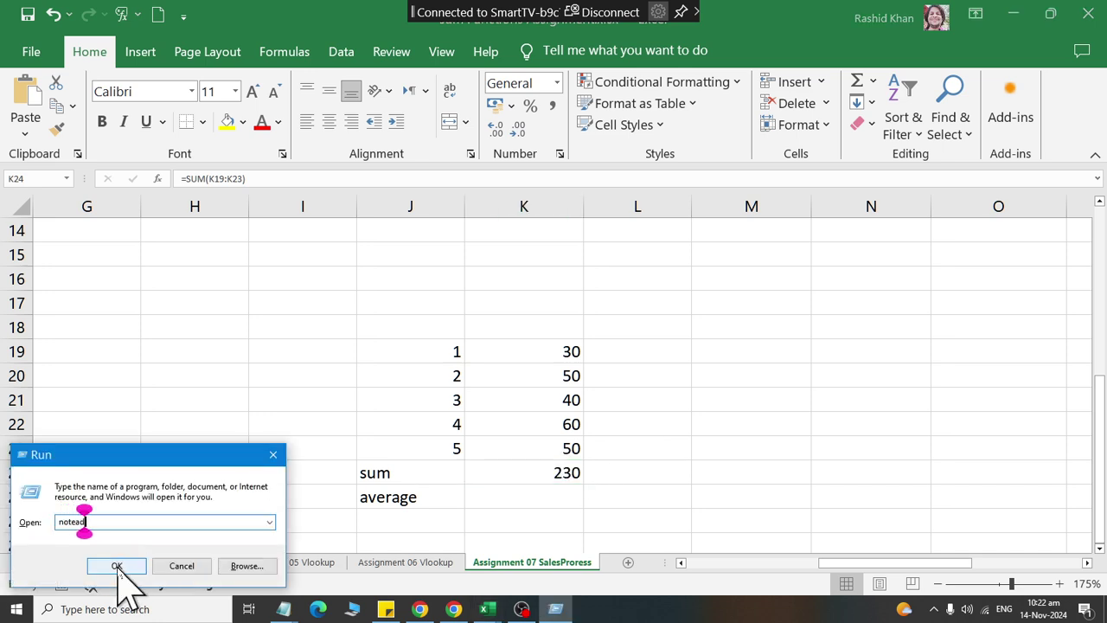
key("BackSpace")
key("BackSpace")
key("BackSpace")
key("BackSpace")
key("BackSpace")
key("BackSpace")
type("otepad")
left_click(117, 567)
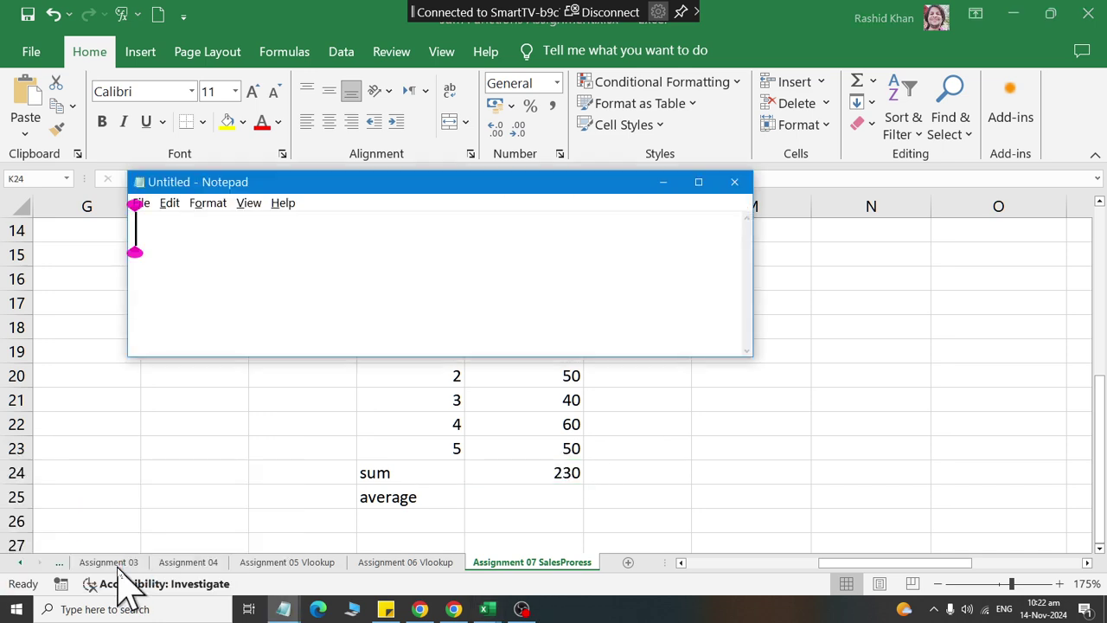
type("230 / 5")
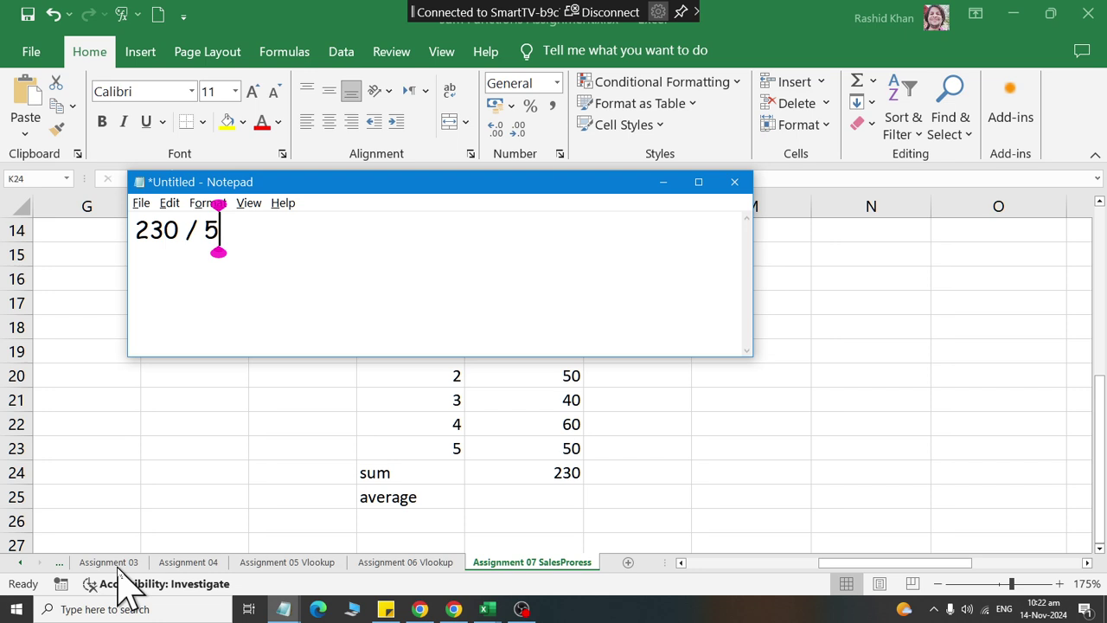
Open Calculator, divide 230 by 5, and complete the calculation in Notepad with "= 46"
key("super+r")
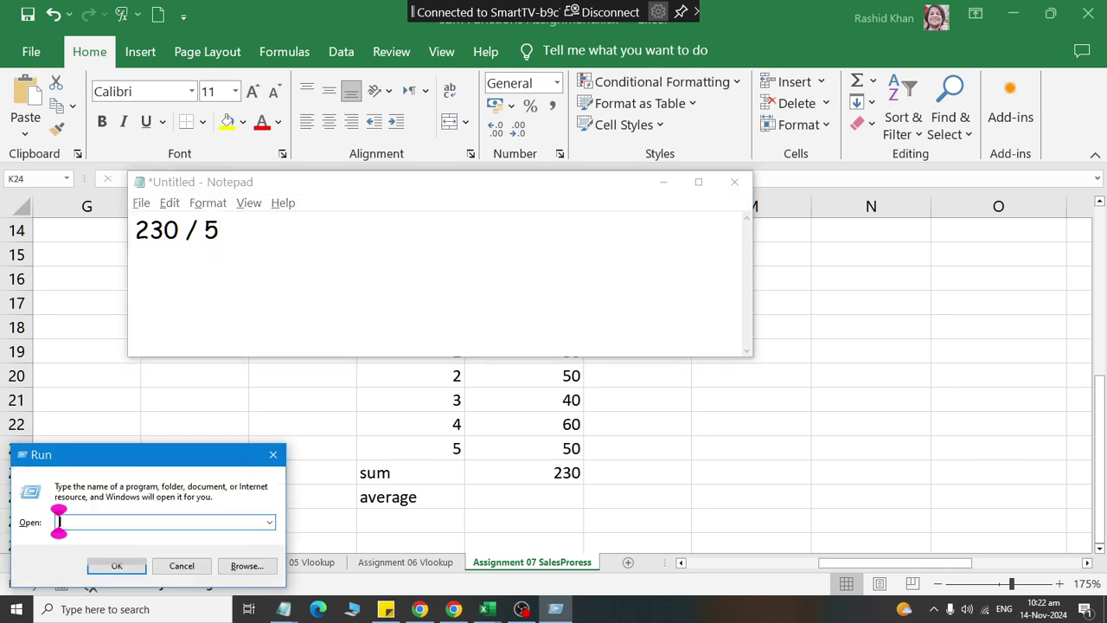
type("calc")
left_click(119, 572)
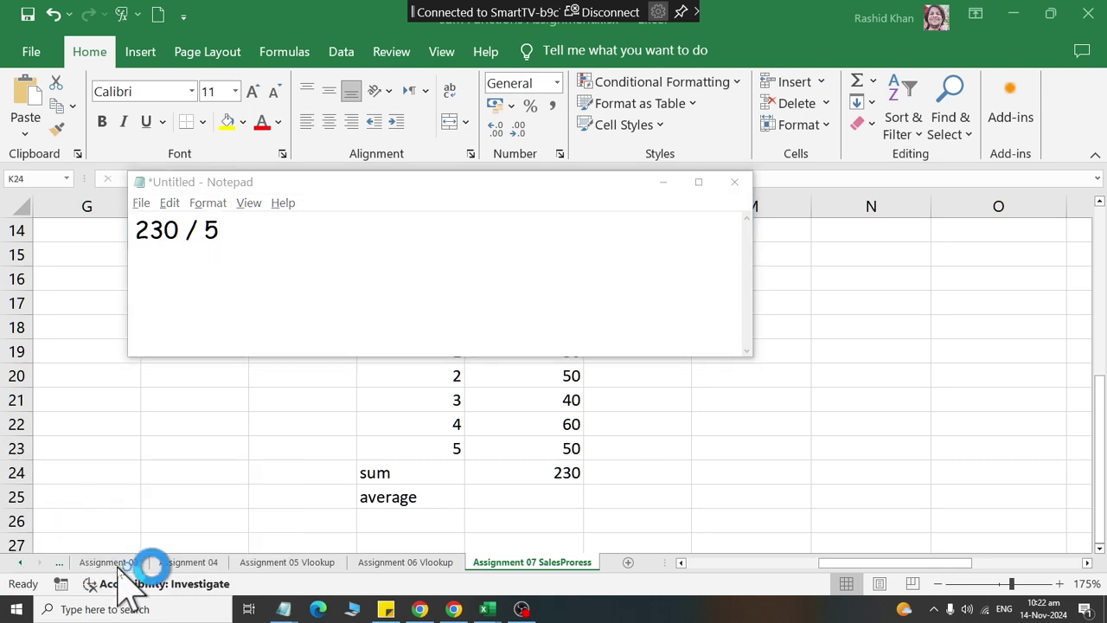
type("230/5")
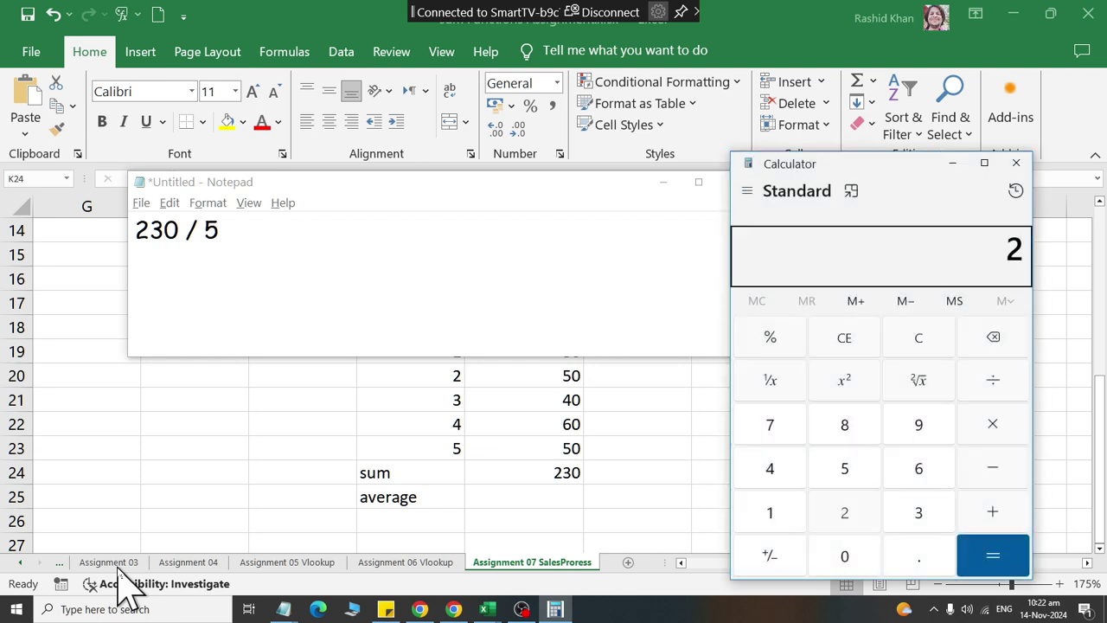
key("Return")
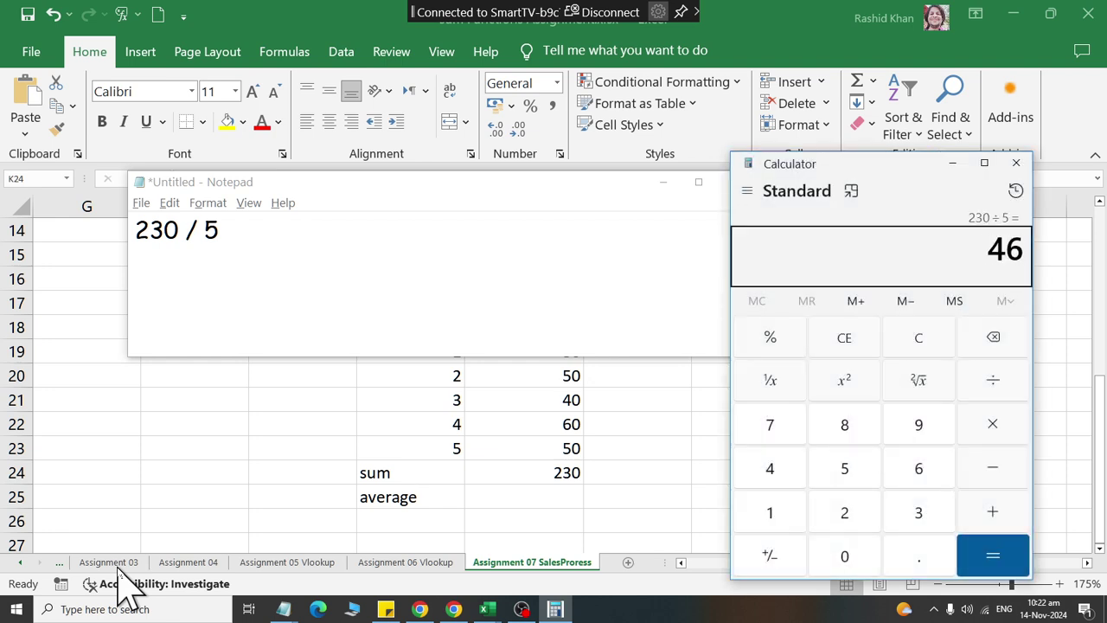
key("alt+Tab")
type("= 46")
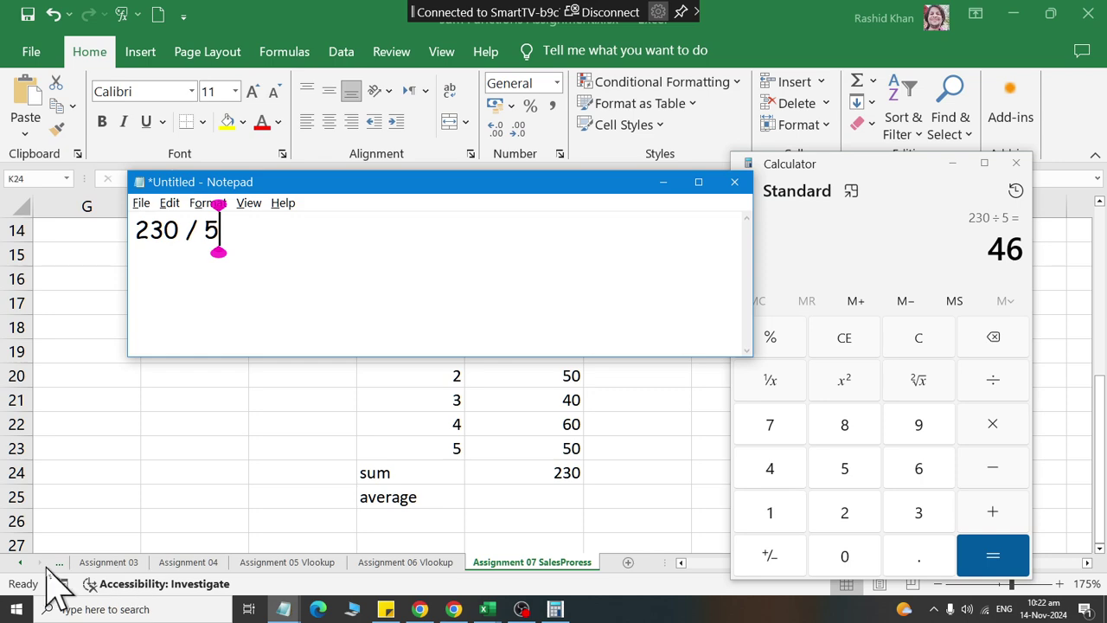
Write the check "46 x 5 =230" two lines below in Notepad, computing it in Calculator, and highlight the 46
key("Return")
key("Return")
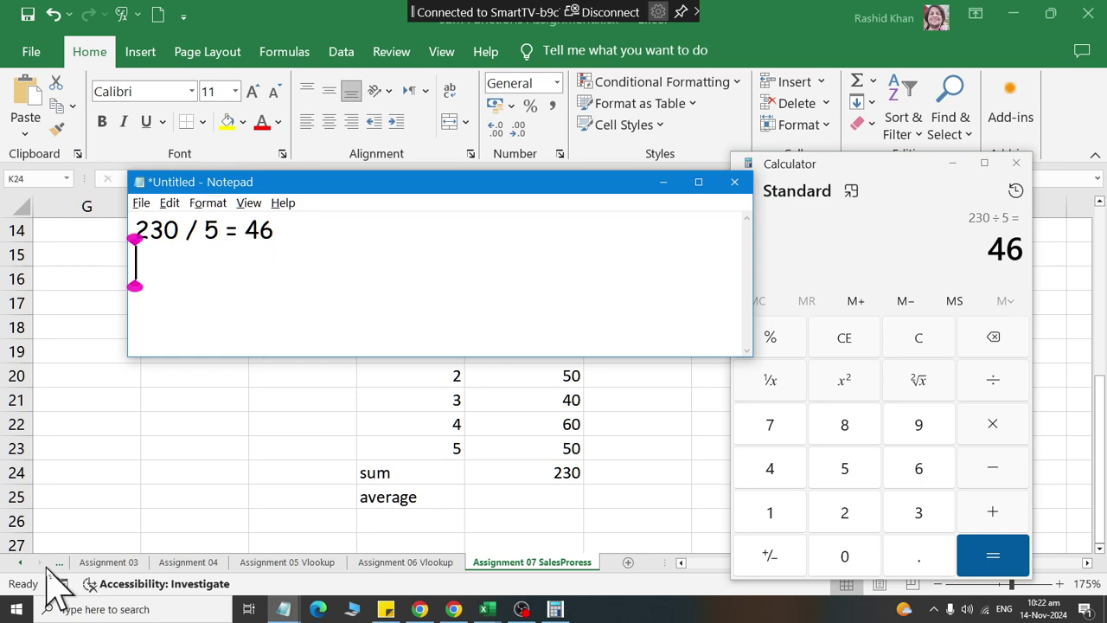
type("46 x 5 =")
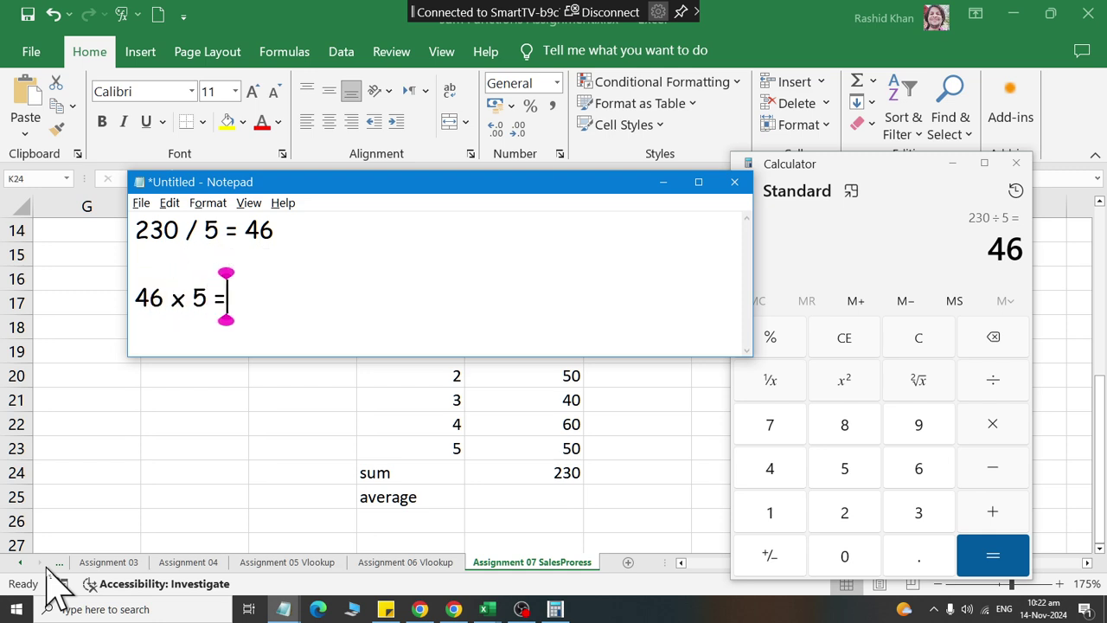
key("alt+Tab")
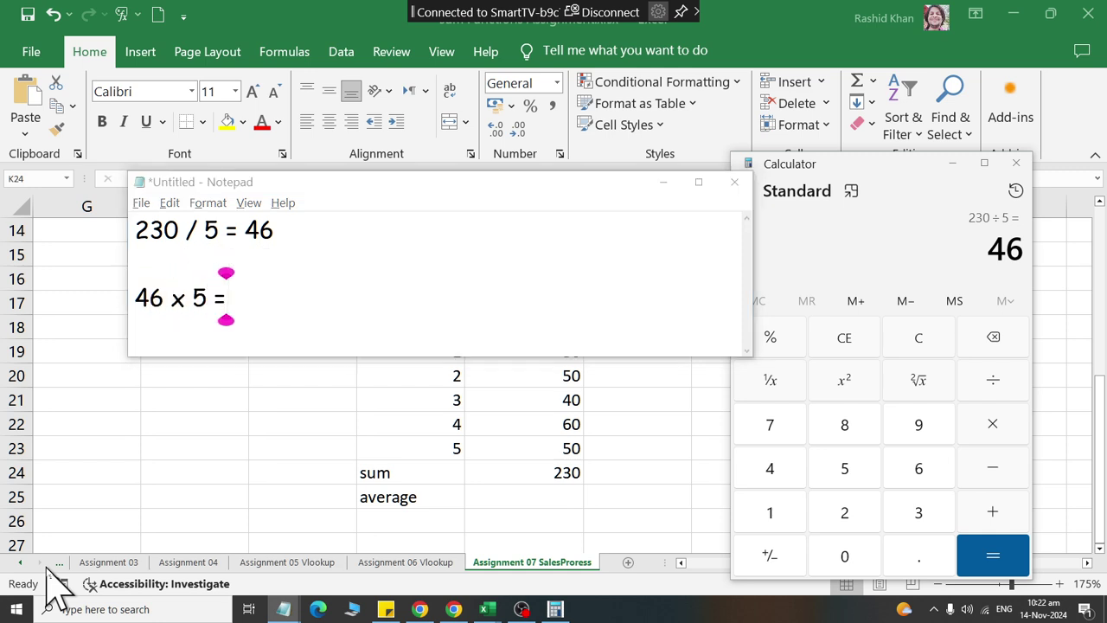
key("asterisk")
key("5")
key("Return")
key("alt+Tab")
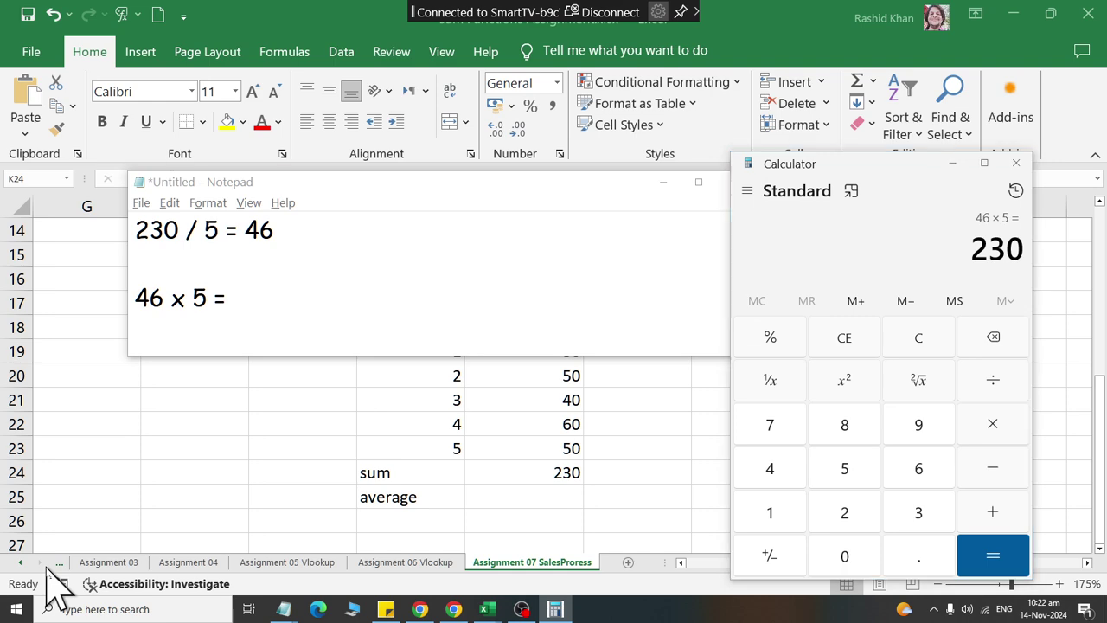
type("230")
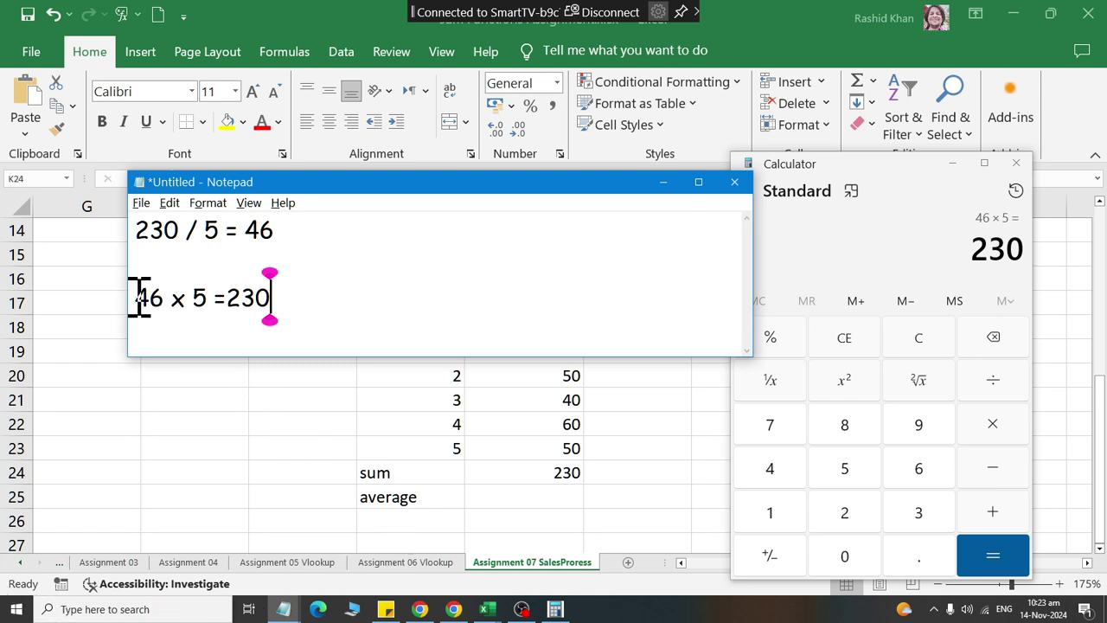
left_click_drag(138, 298, 165, 298)
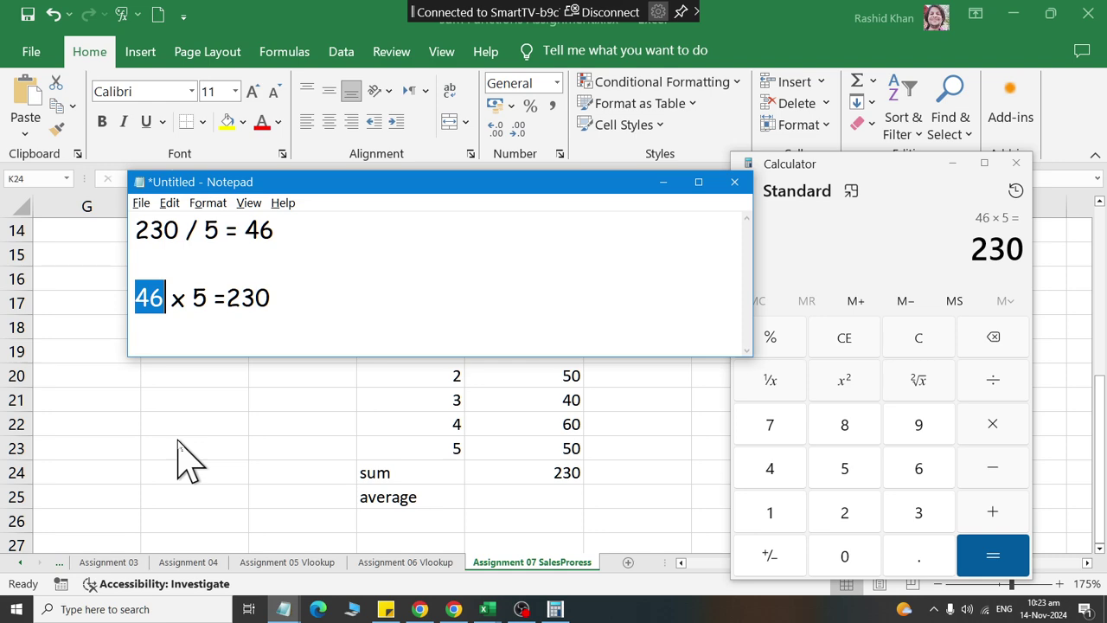
Switch to Excel and calculate the average of the sample values K19:K23 in cell K25 with the AVERAGE function
left_click(538, 498)
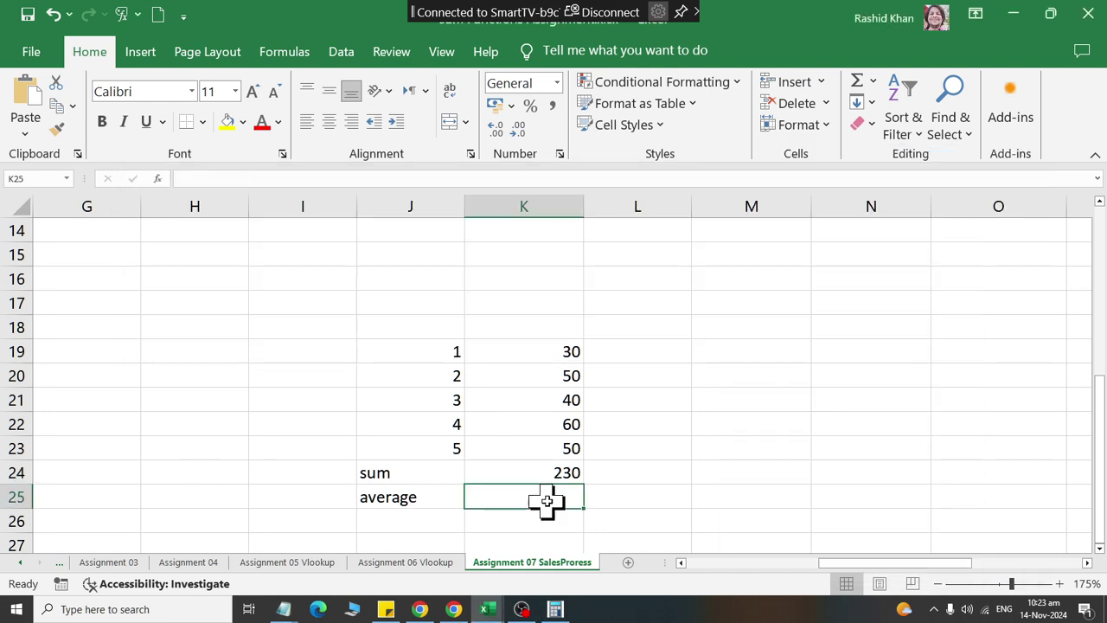
left_click(872, 82)
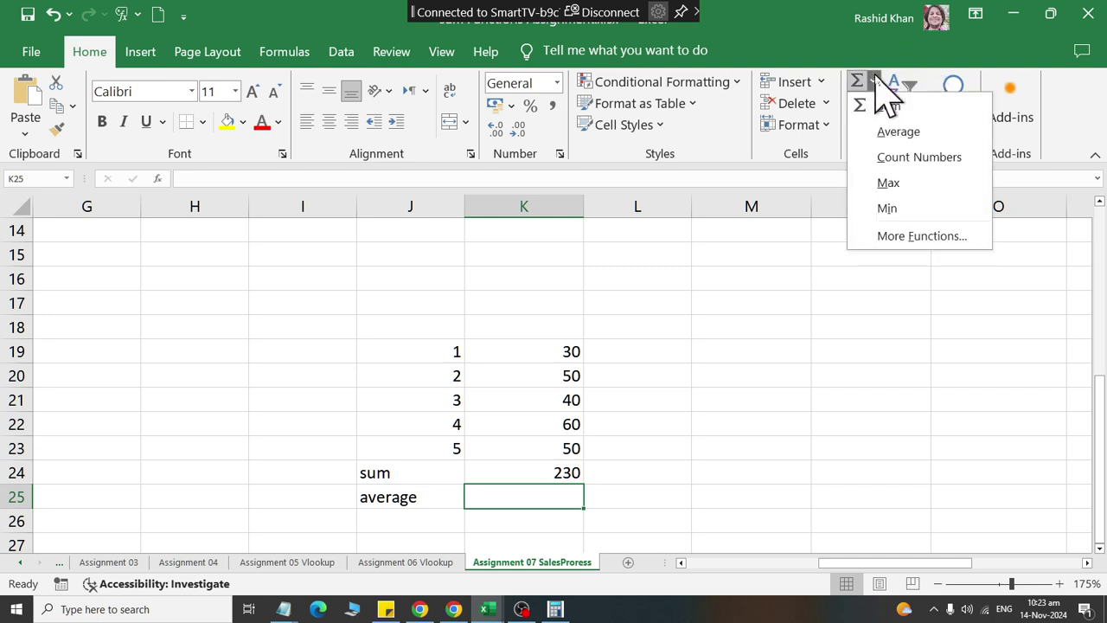
left_click(900, 132)
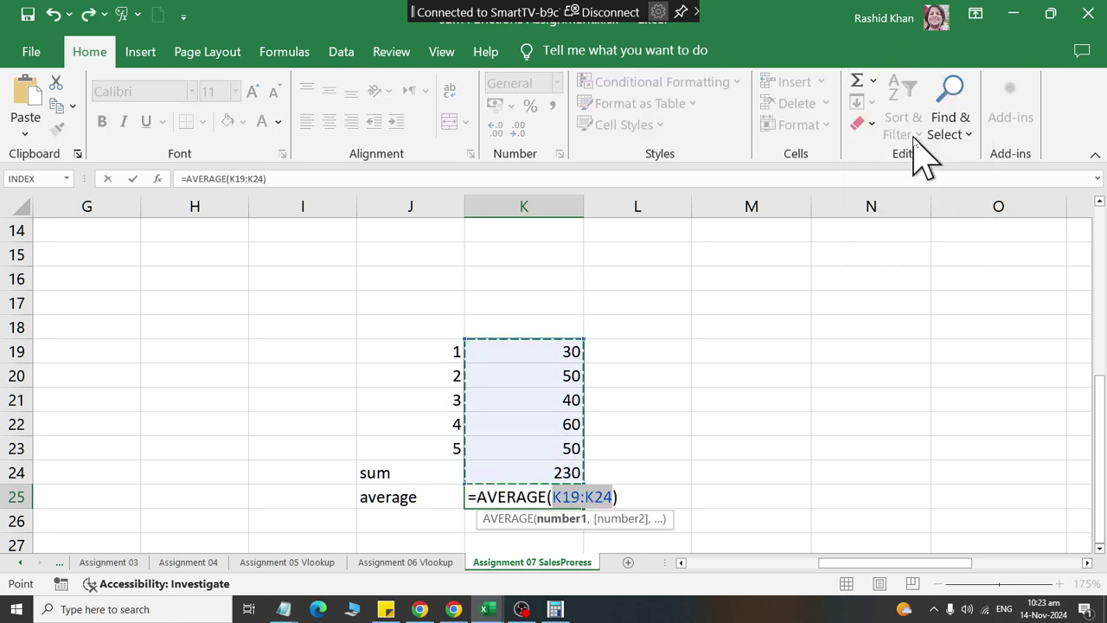
left_click(503, 348)
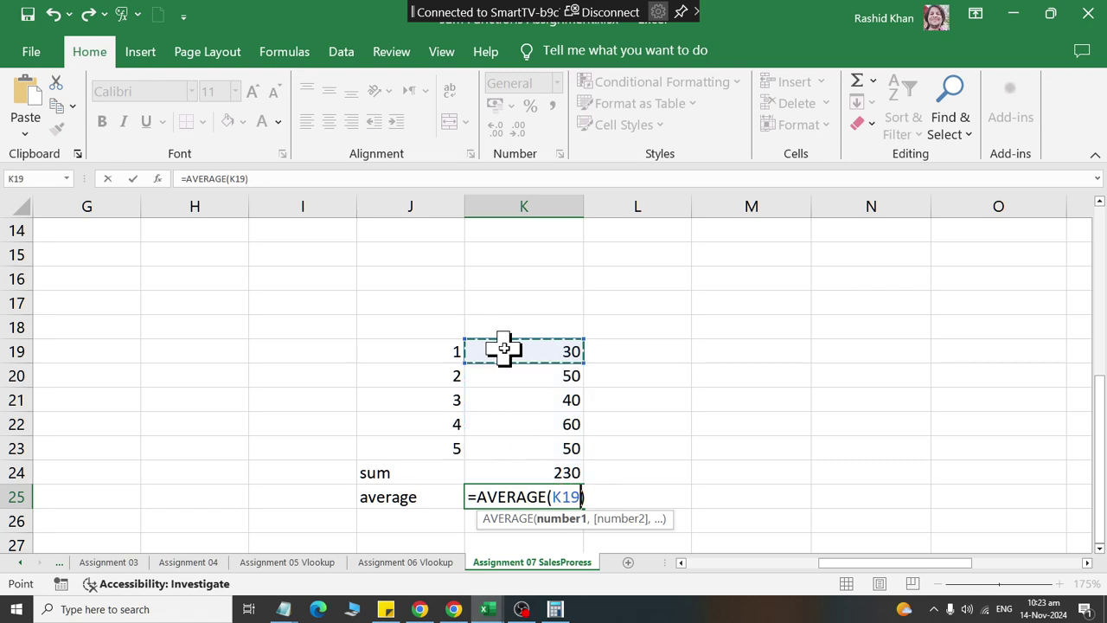
left_click_drag(503, 349, 502, 445)
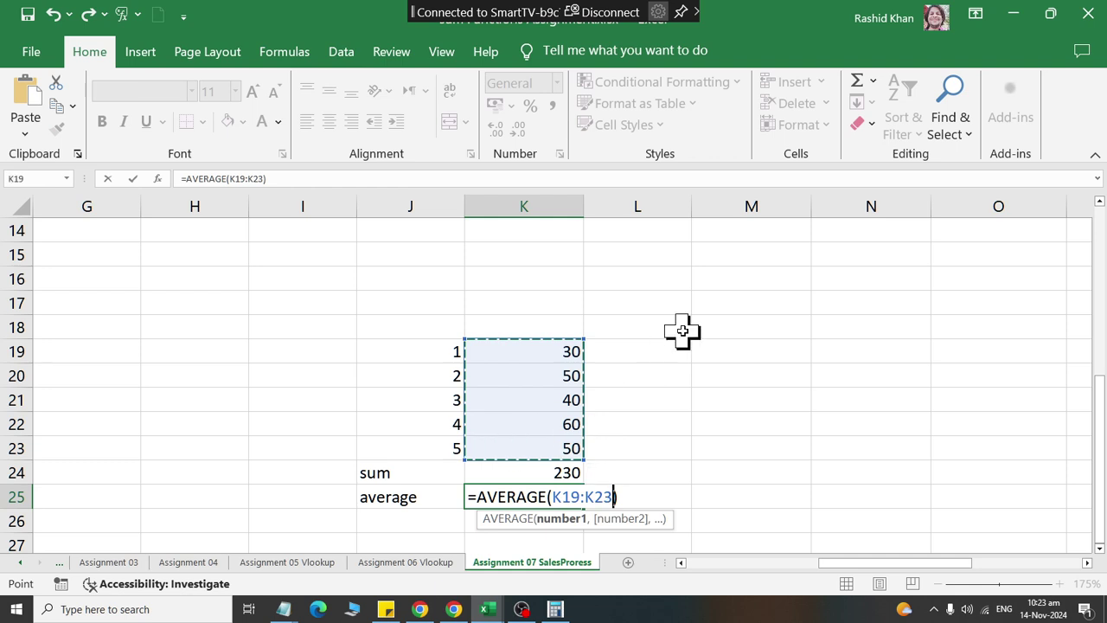
type(")")
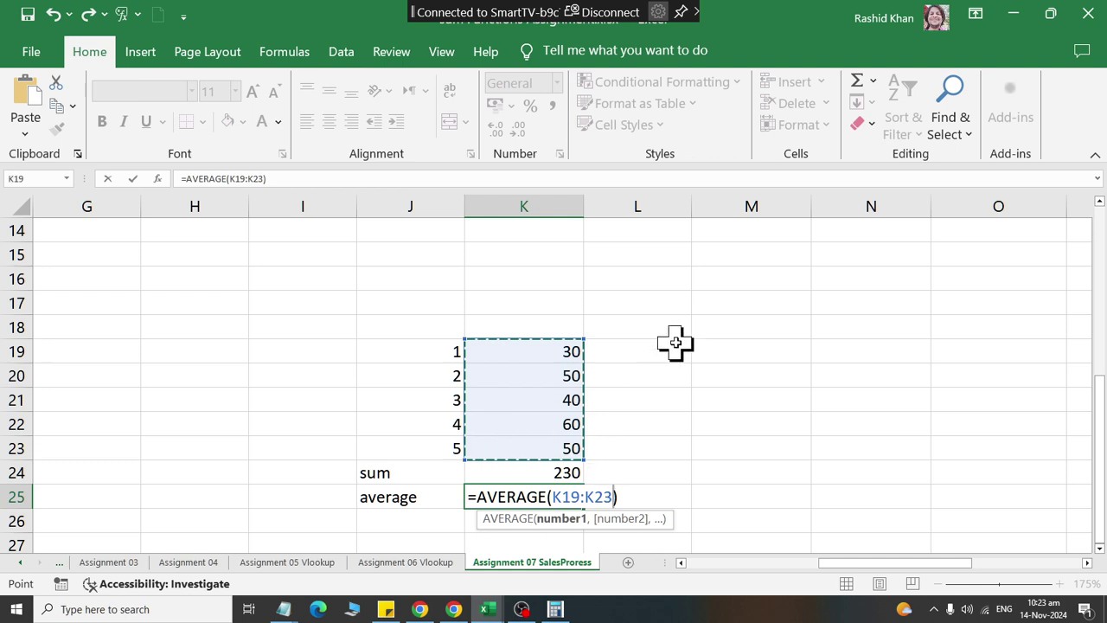
key("Return")
left_click(560, 500)
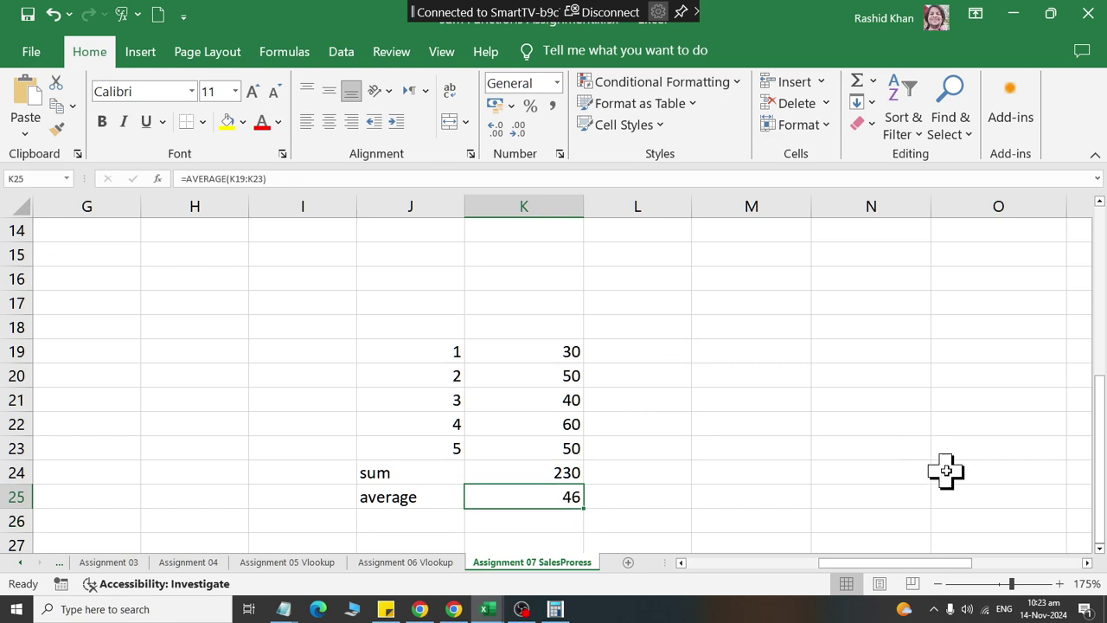
Calculate Product A's Average Sales in P4 with AVERAGE over the January to December values C4:N4
scroll(946, 470, "up", 5)
left_click_drag(889, 564, 1022, 567)
left_click(625, 408)
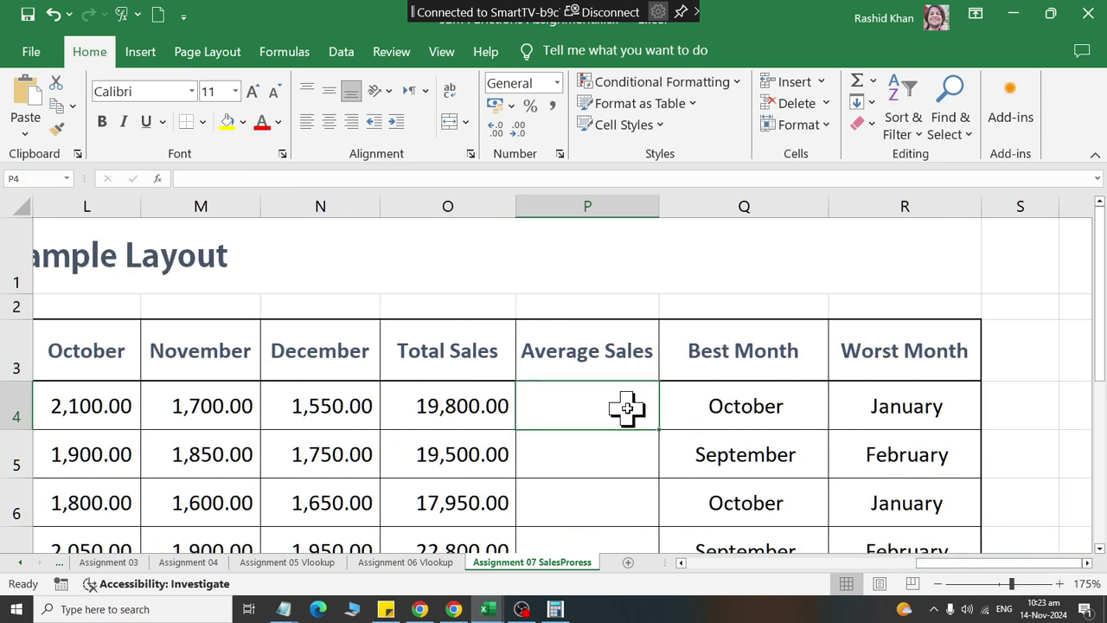
left_click(872, 81)
left_click(882, 134)
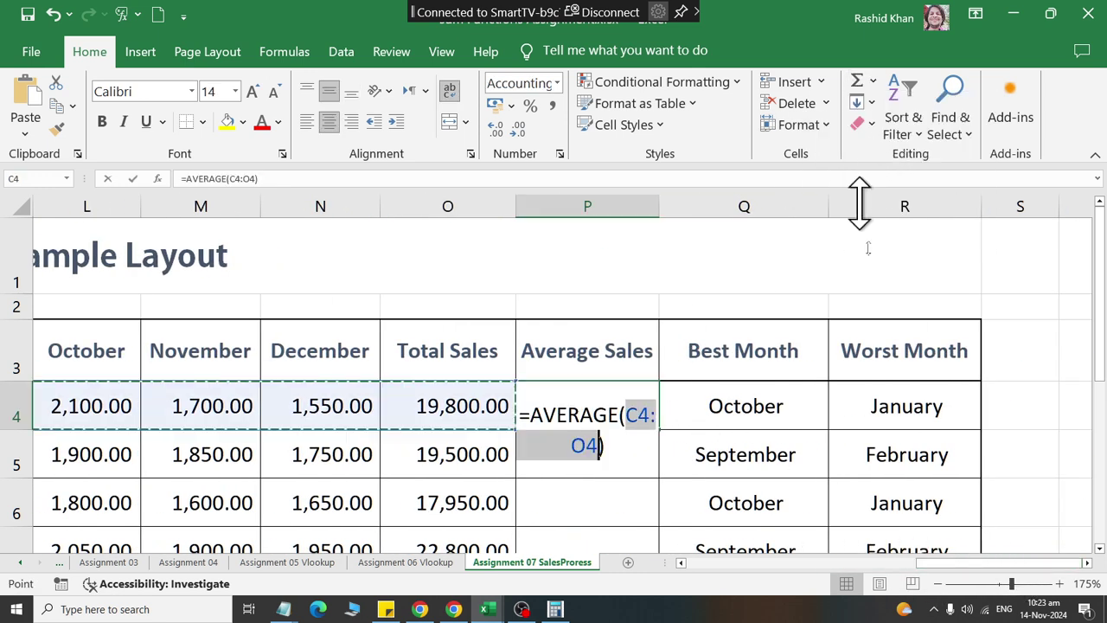
left_click_drag(925, 564, 603, 563)
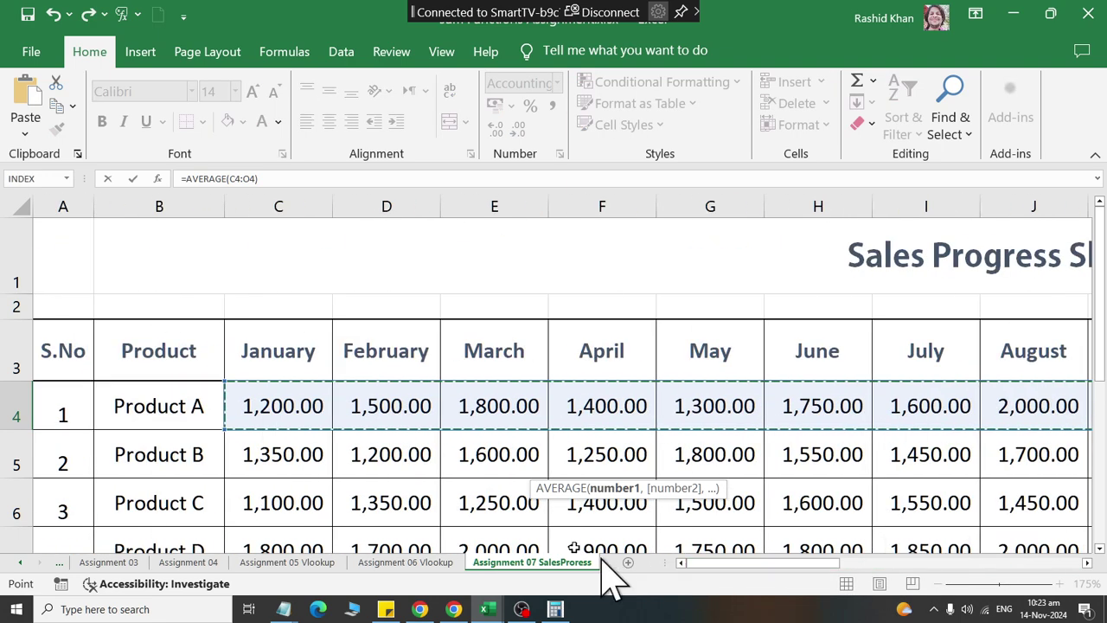
left_click_drag(244, 398, 555, 391)
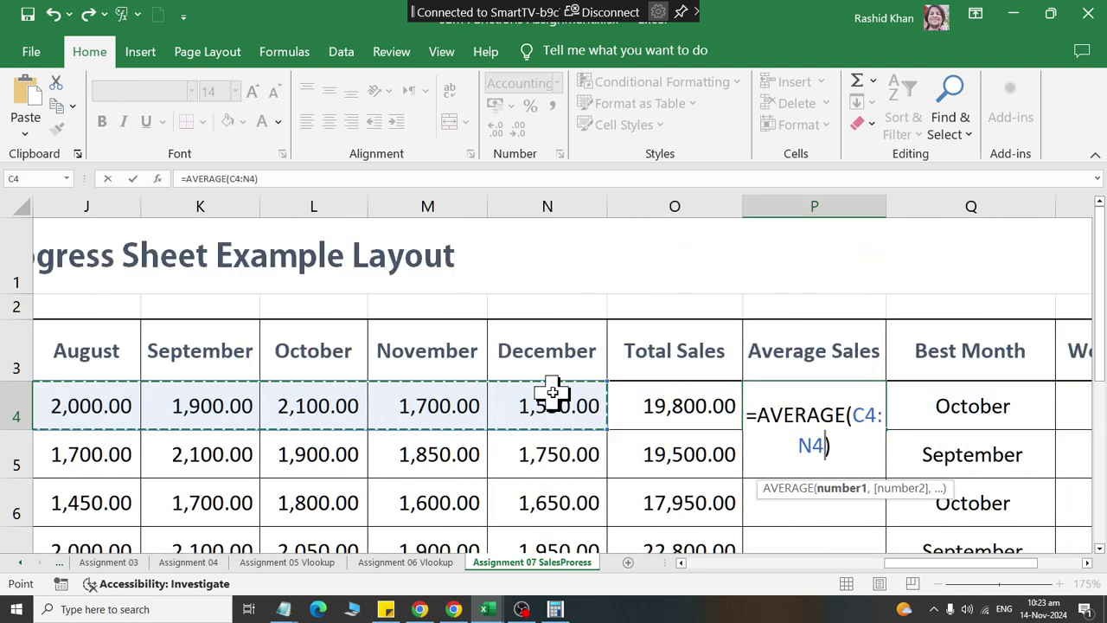
left_click(789, 402)
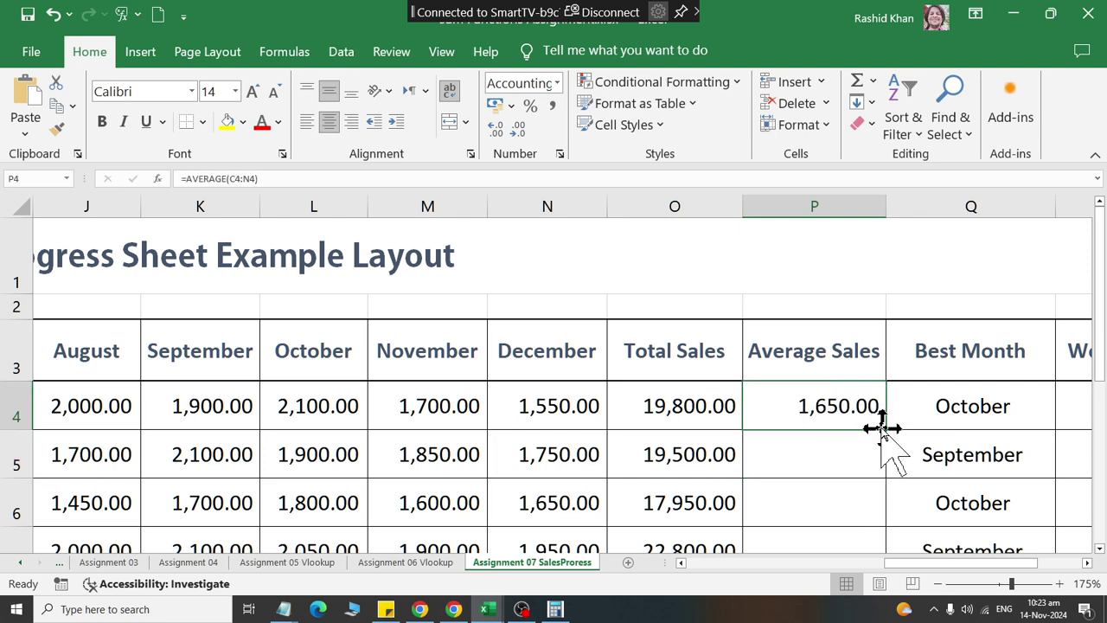
Fill the Average Sales formula from P4 down to P8 and check the formula for each product
double_click(885, 431)
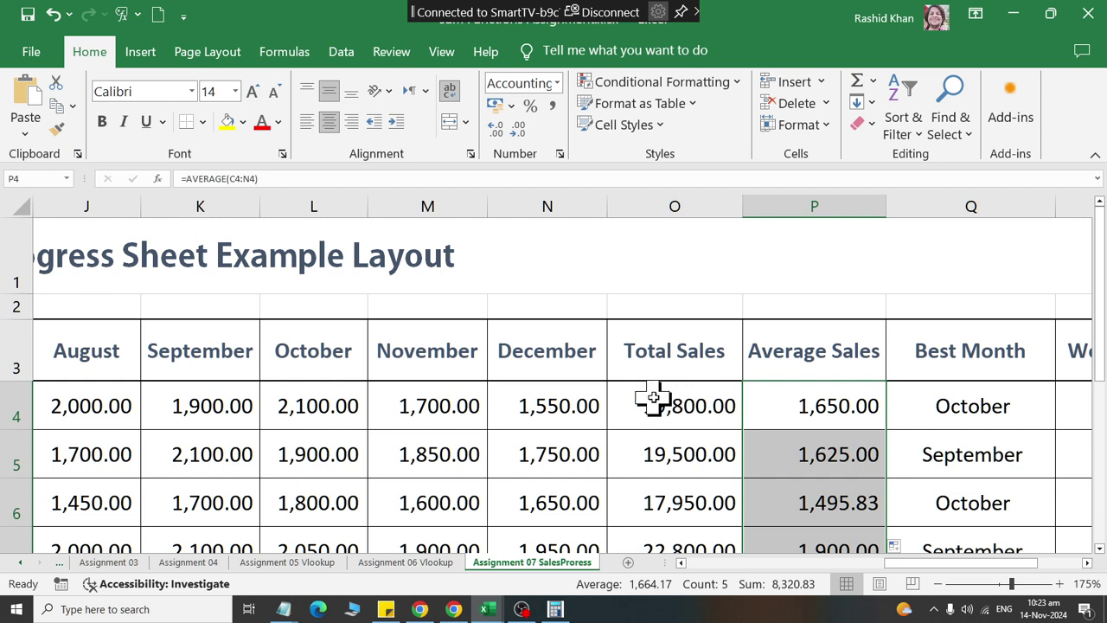
left_click(810, 398)
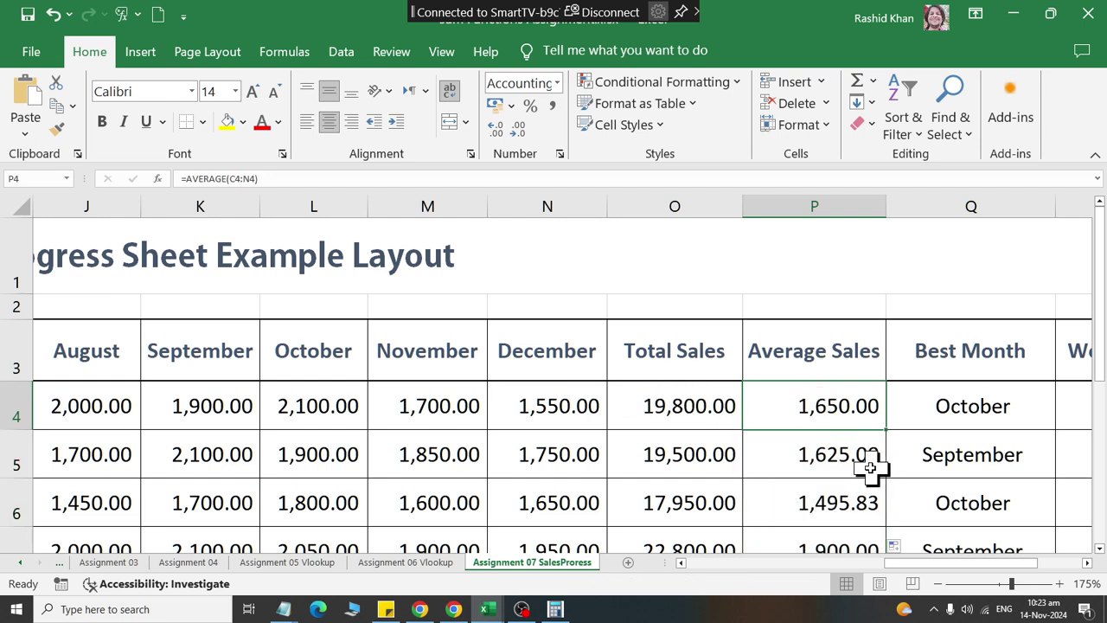
left_click(870, 462)
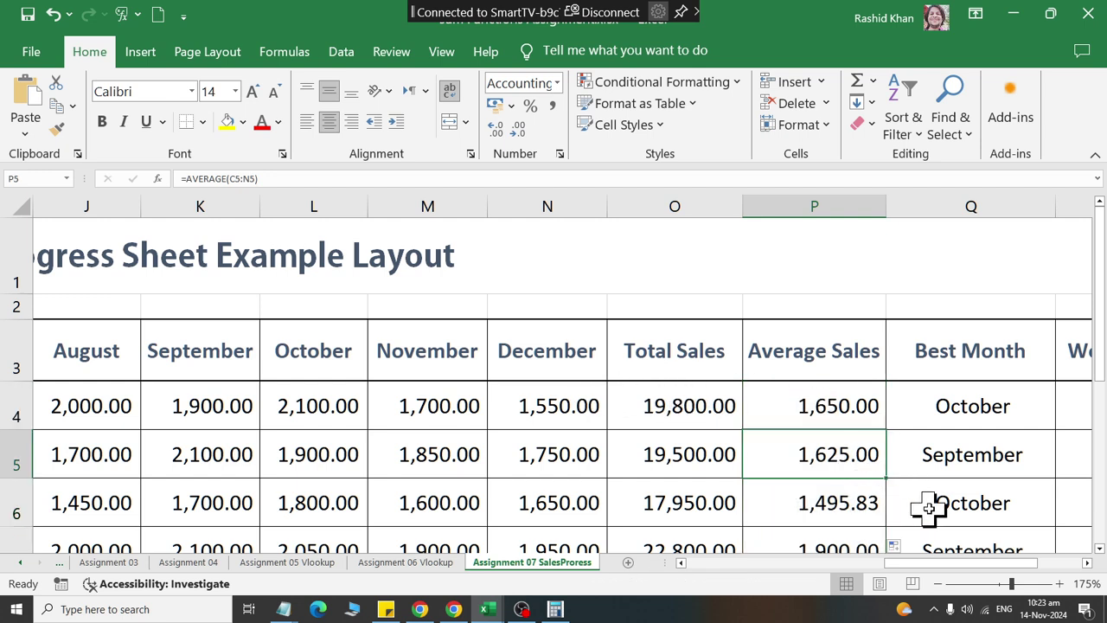
left_click(868, 500)
scroll(911, 520, "down", 1)
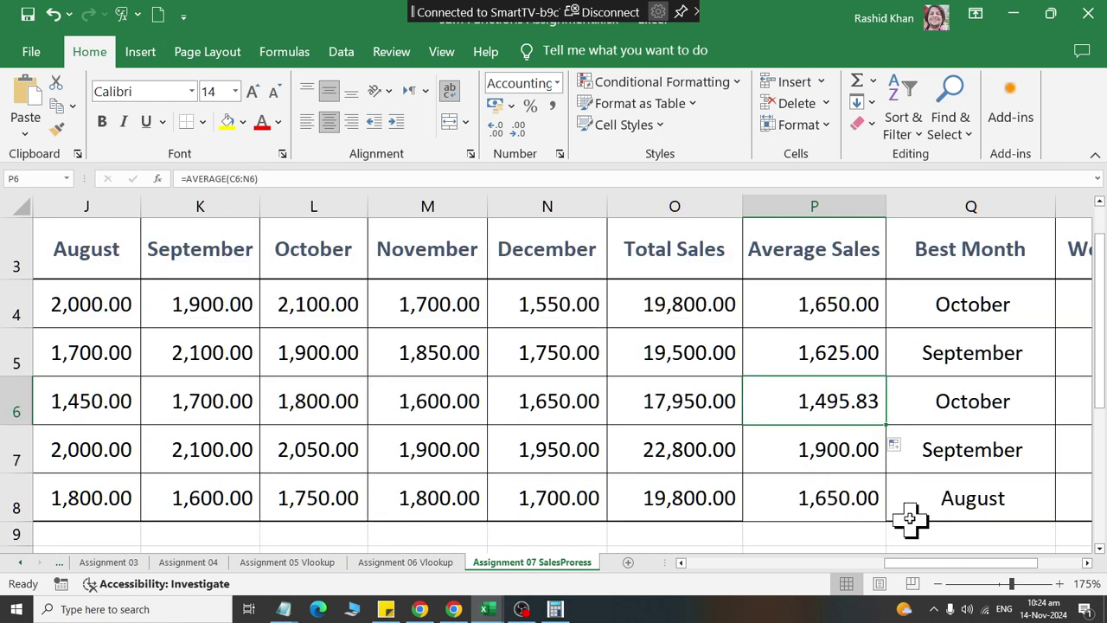
left_click(865, 463)
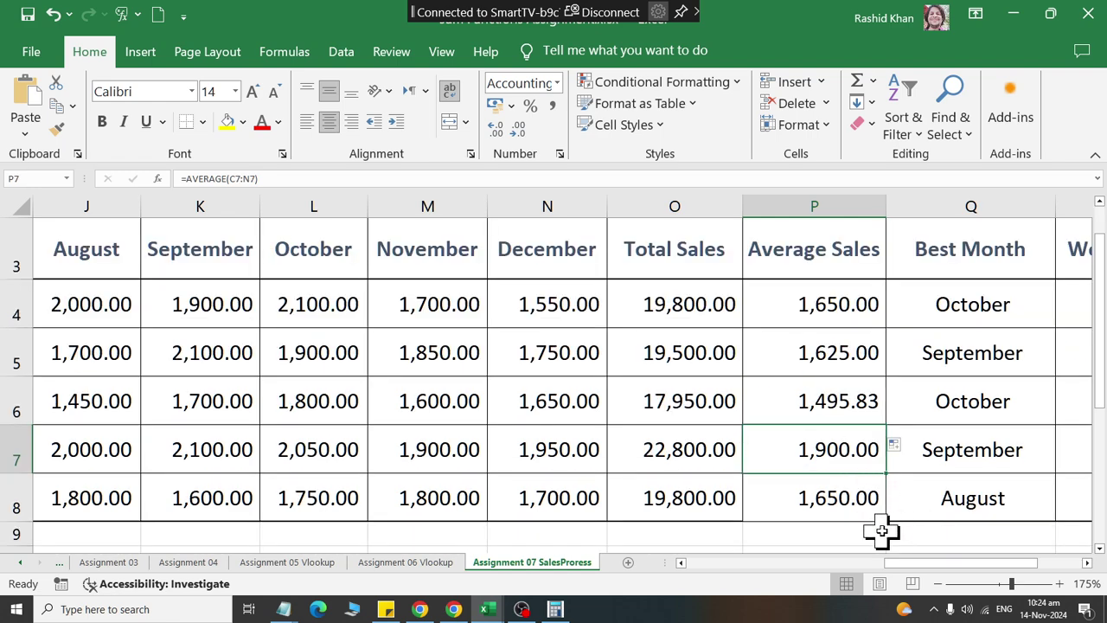
left_click(834, 496)
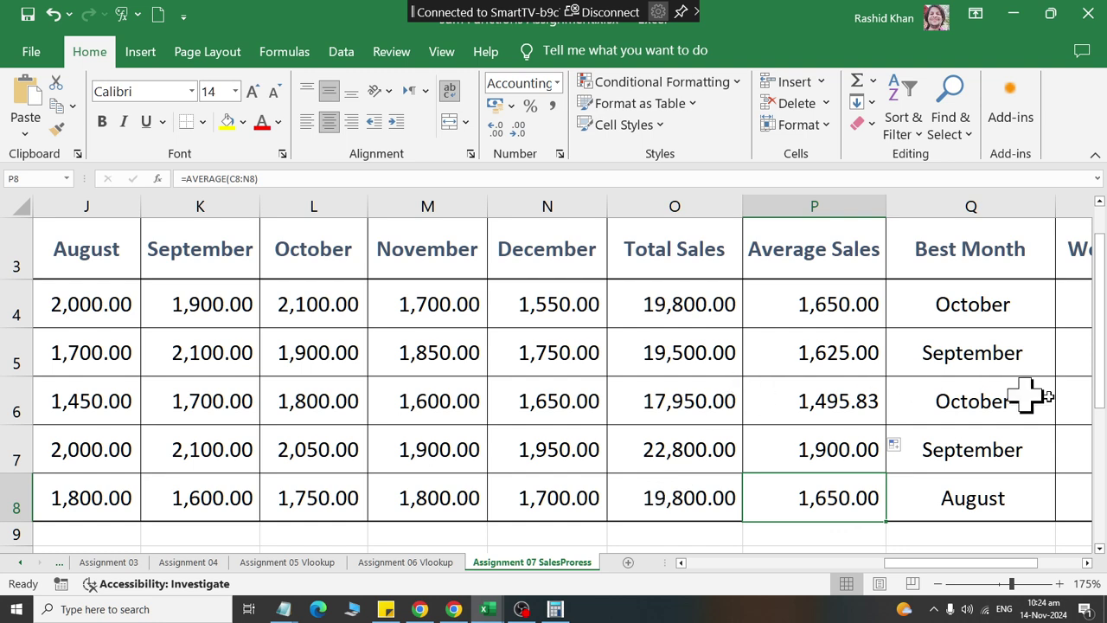
Add the column headings "MAX" in S3 and "MIN" in T3, beside Worst Month
left_click(1087, 563)
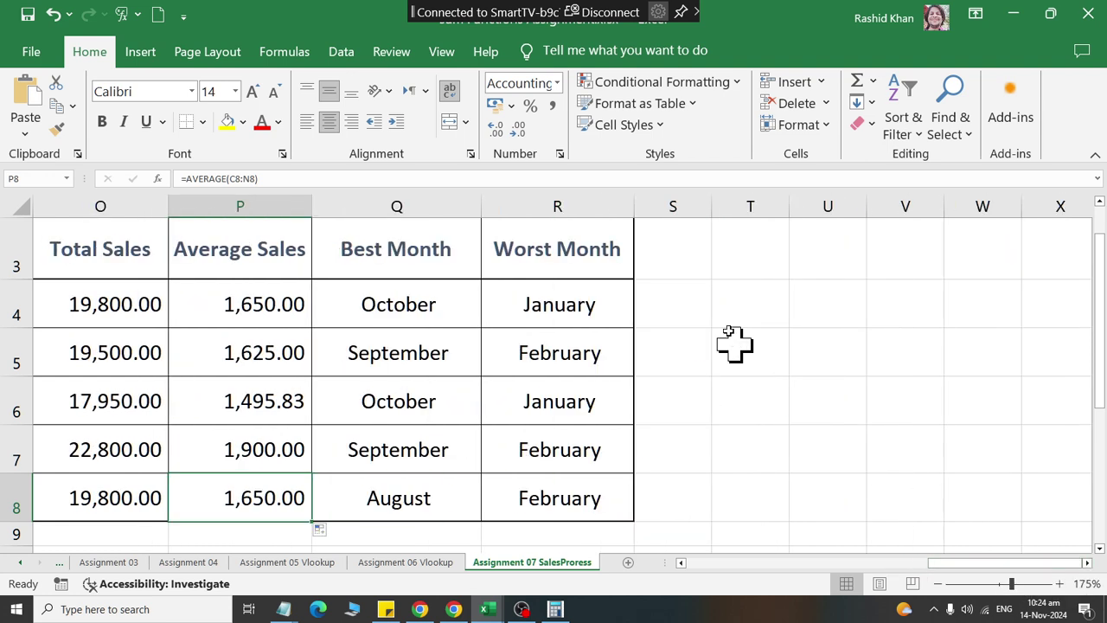
left_click(694, 261)
type("MAX")
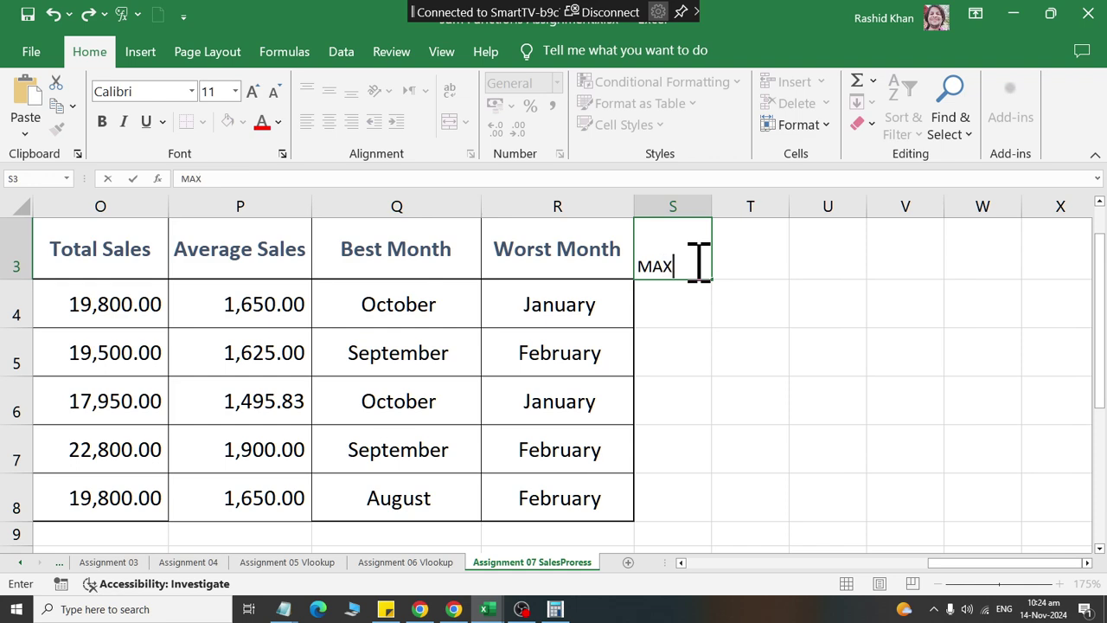
key("Return")
key("Right")
key("Up")
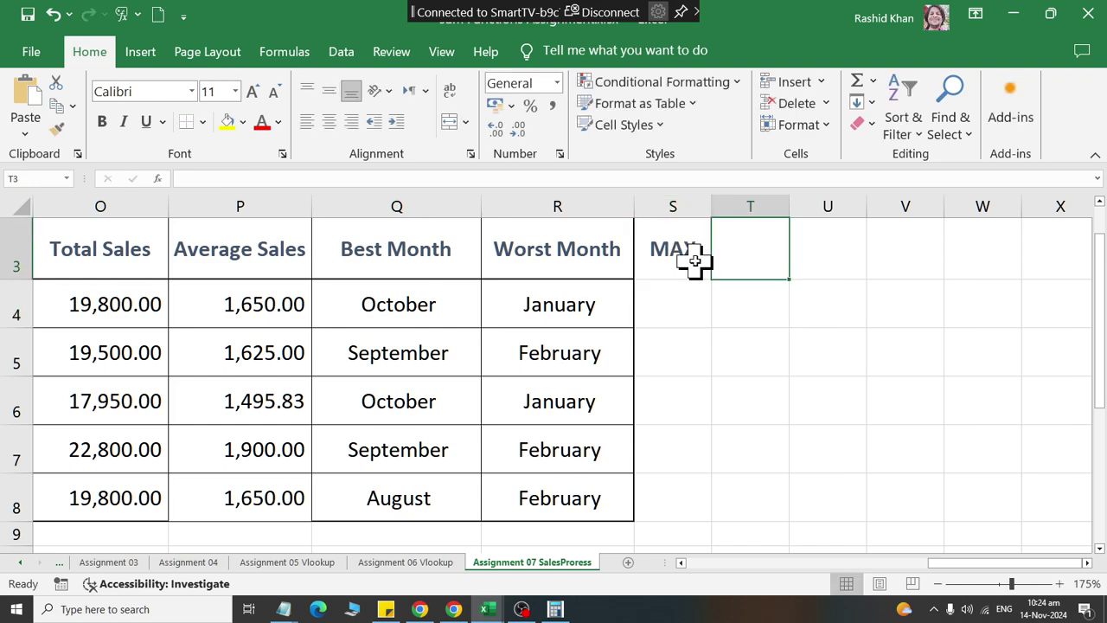
type("MIN")
key("Return")
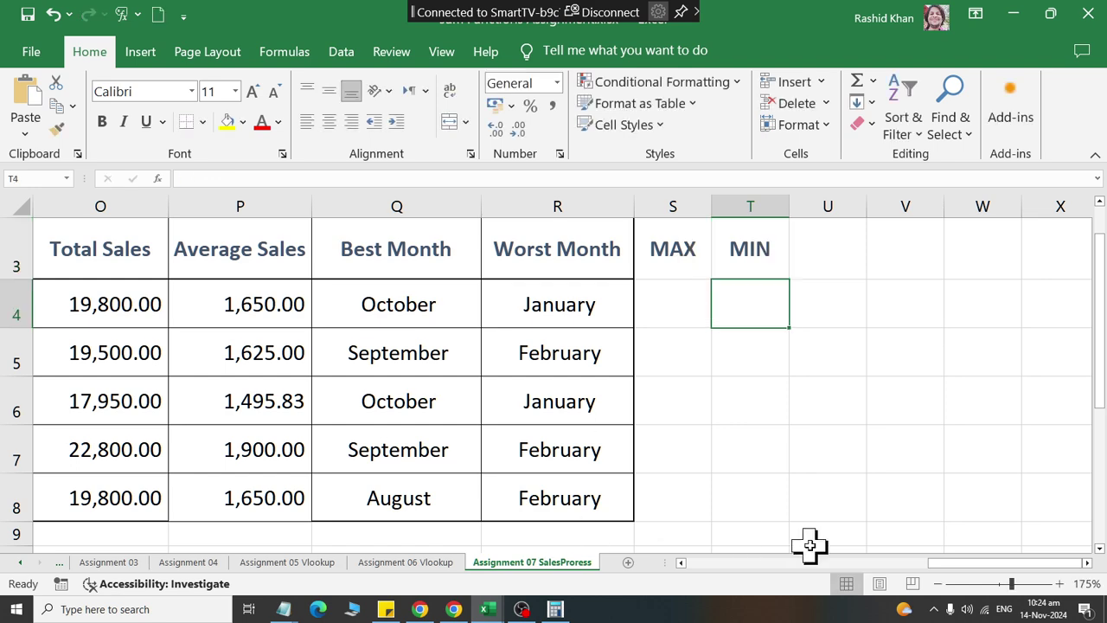
Enter the label "MAX" in cell L19, beside the sample values in column K
left_click_drag(951, 562, 836, 569)
scroll(402, 450, "down", 3)
scroll(402, 450, "down", 3)
scroll(402, 450, "up", 1)
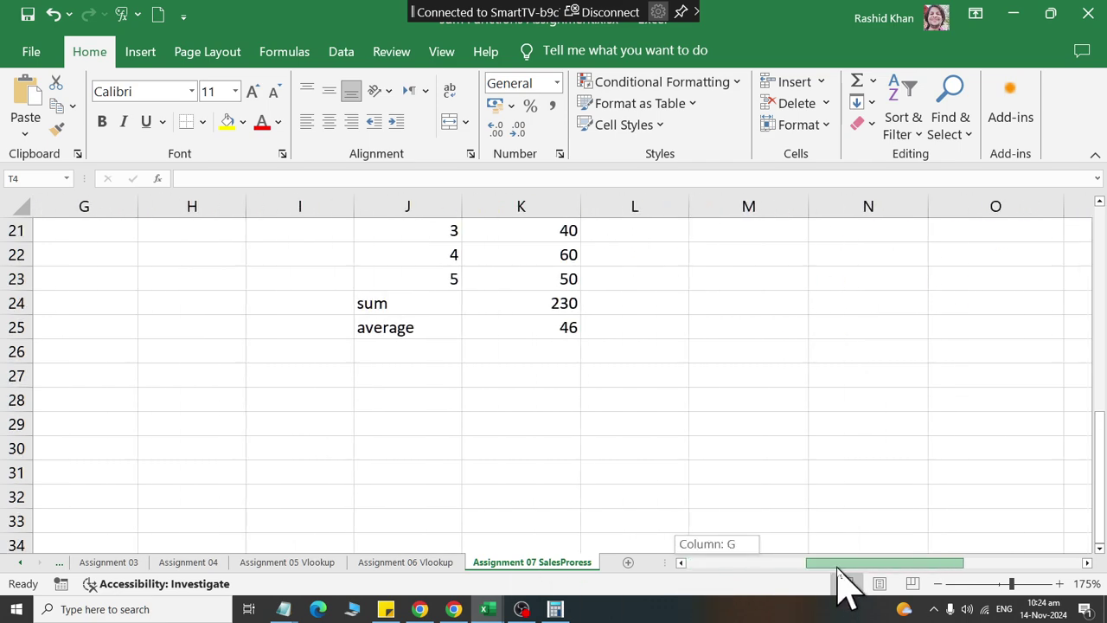
scroll(816, 564, "up", 2)
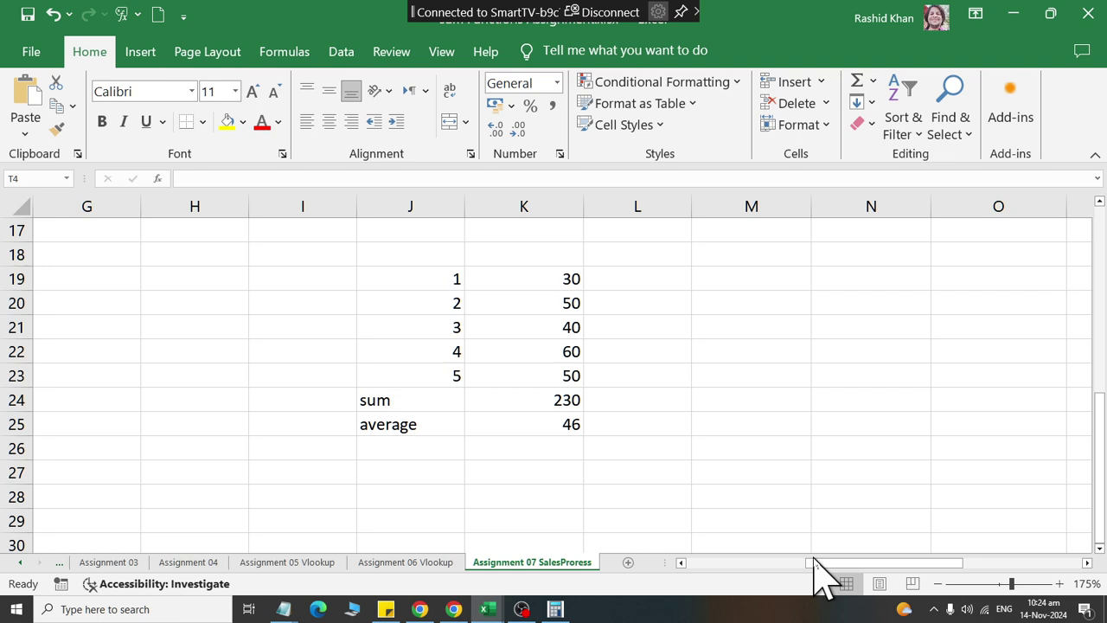
scroll(816, 564, "up", 1)
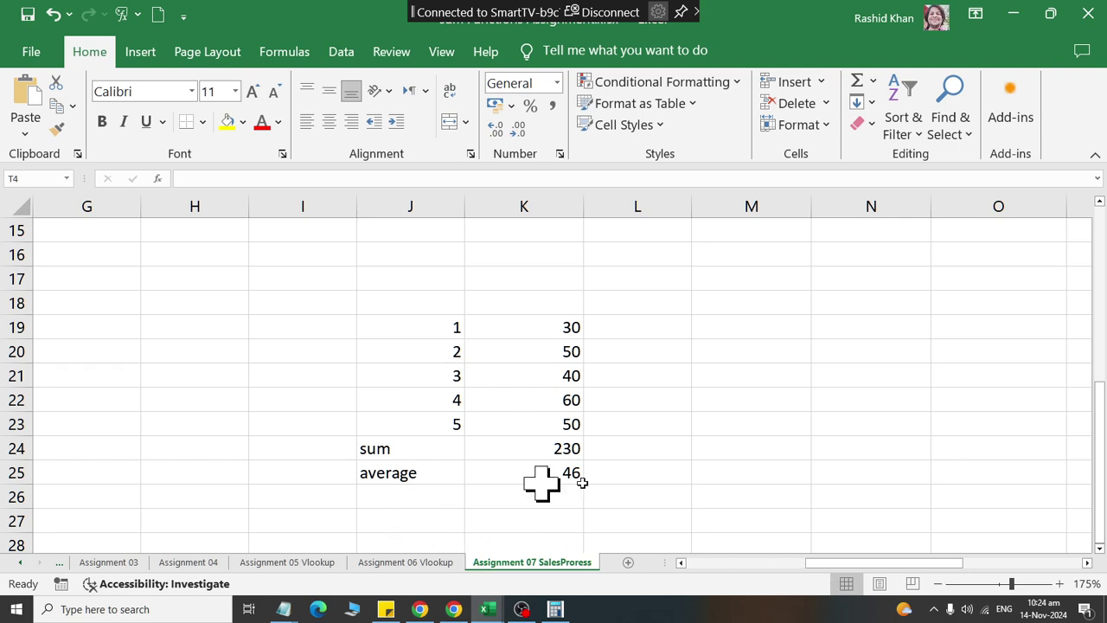
left_click(642, 325)
type("MAX")
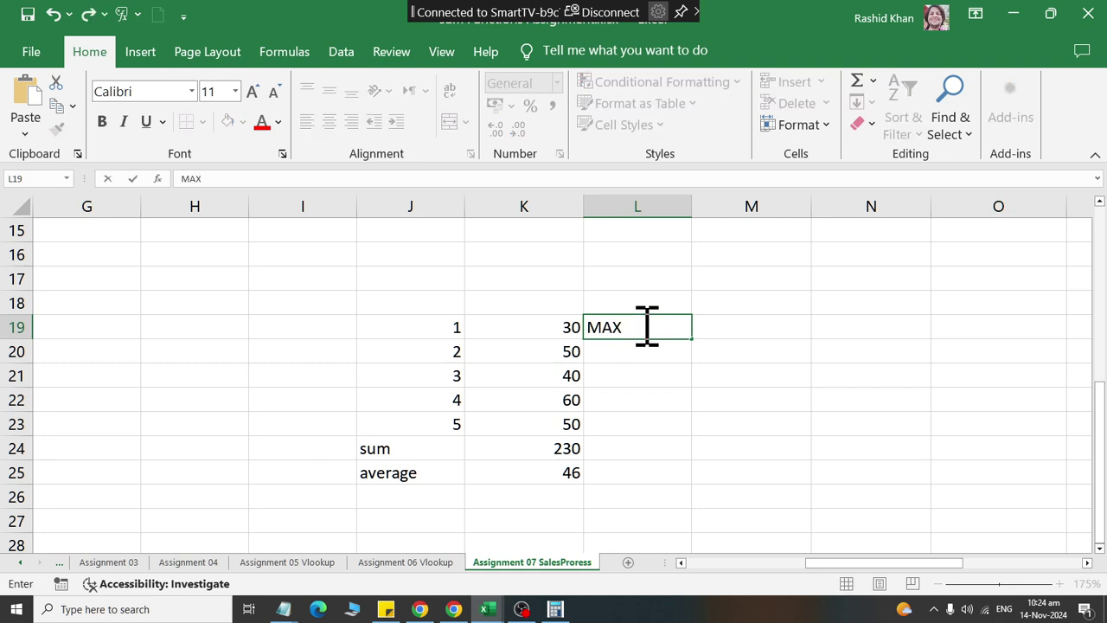
key("Tab")
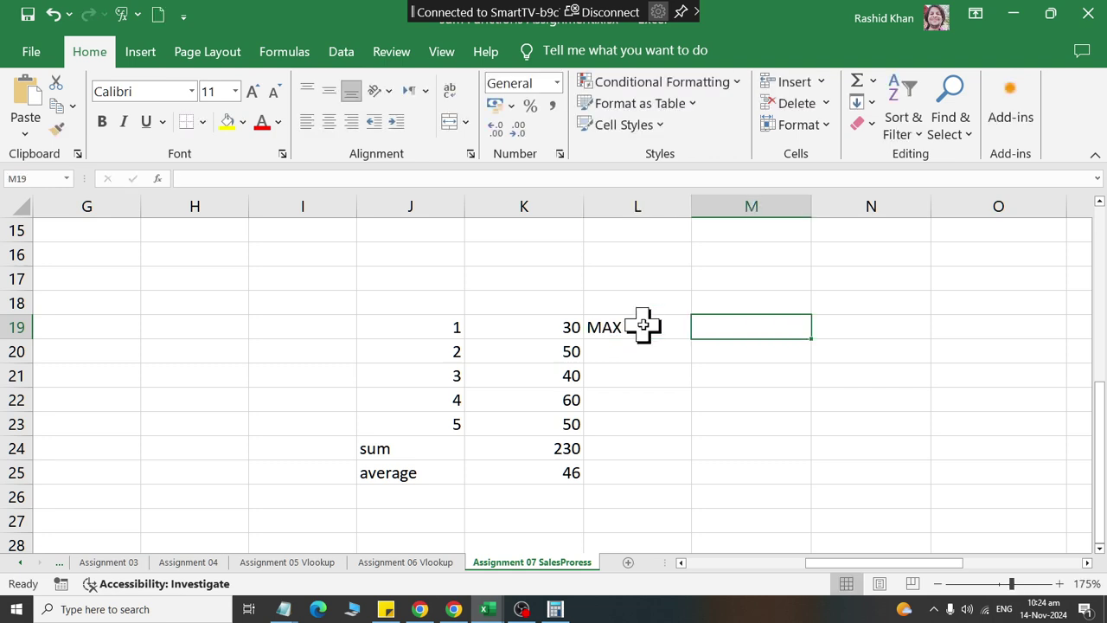
Calculate the maximum of the sample values K19:K23 in cell M19 with the MAX function and check the formula
left_click(874, 82)
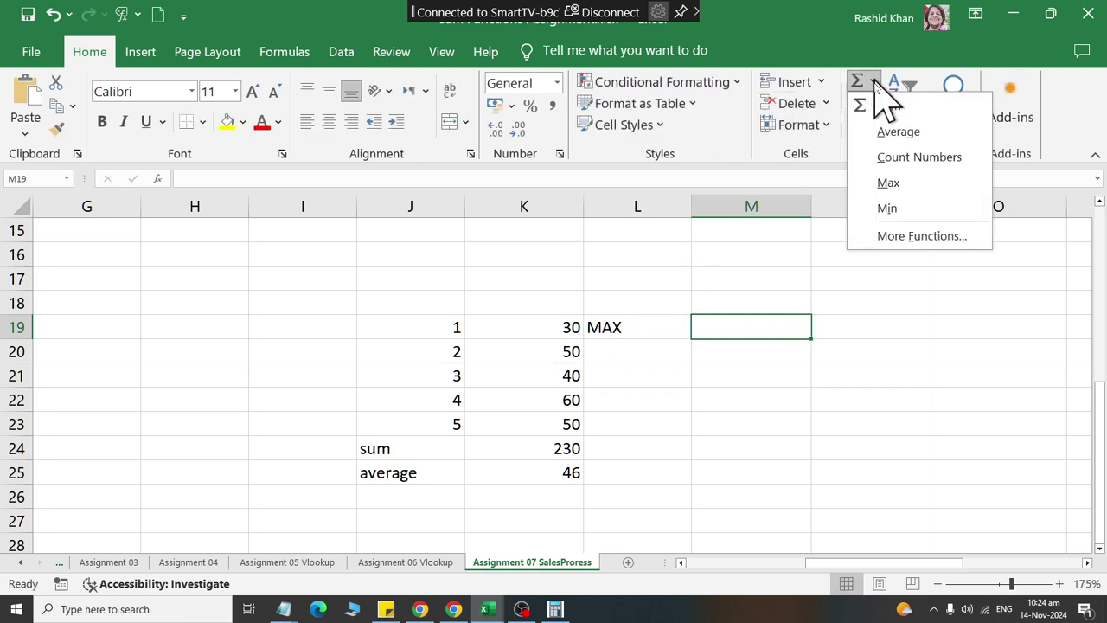
left_click(890, 183)
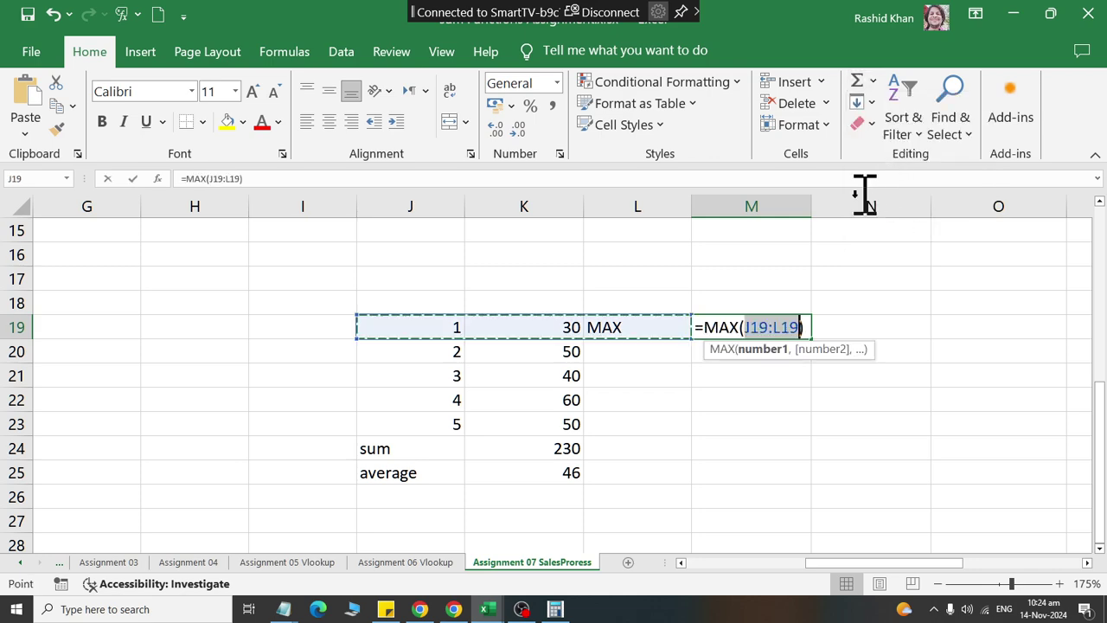
left_click(528, 338)
left_click_drag(527, 337, 520, 410)
key("Return")
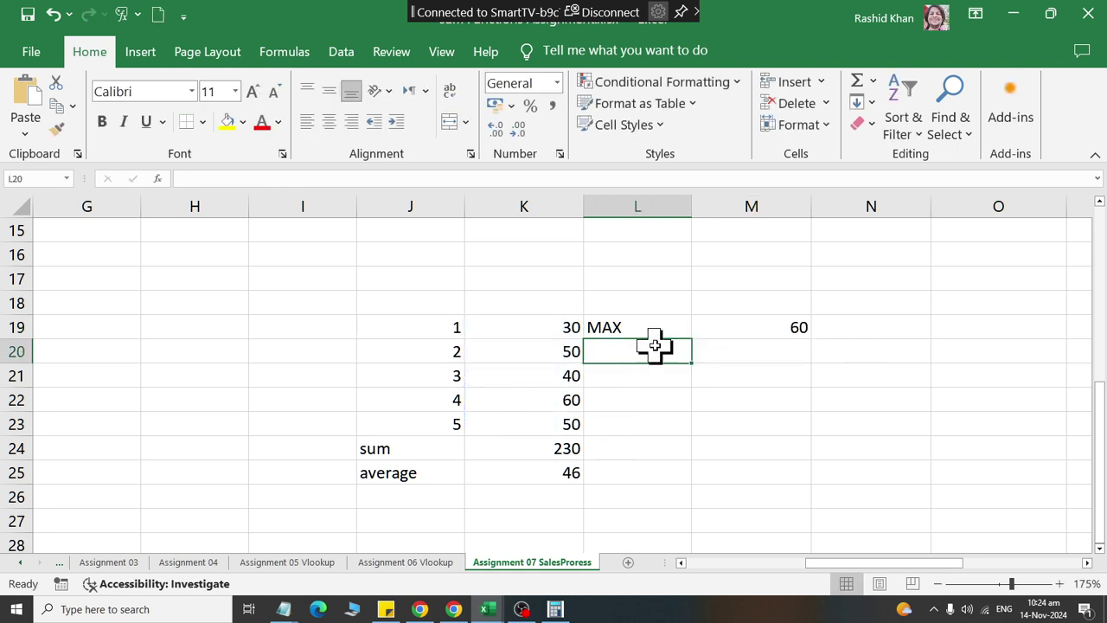
left_click(749, 332)
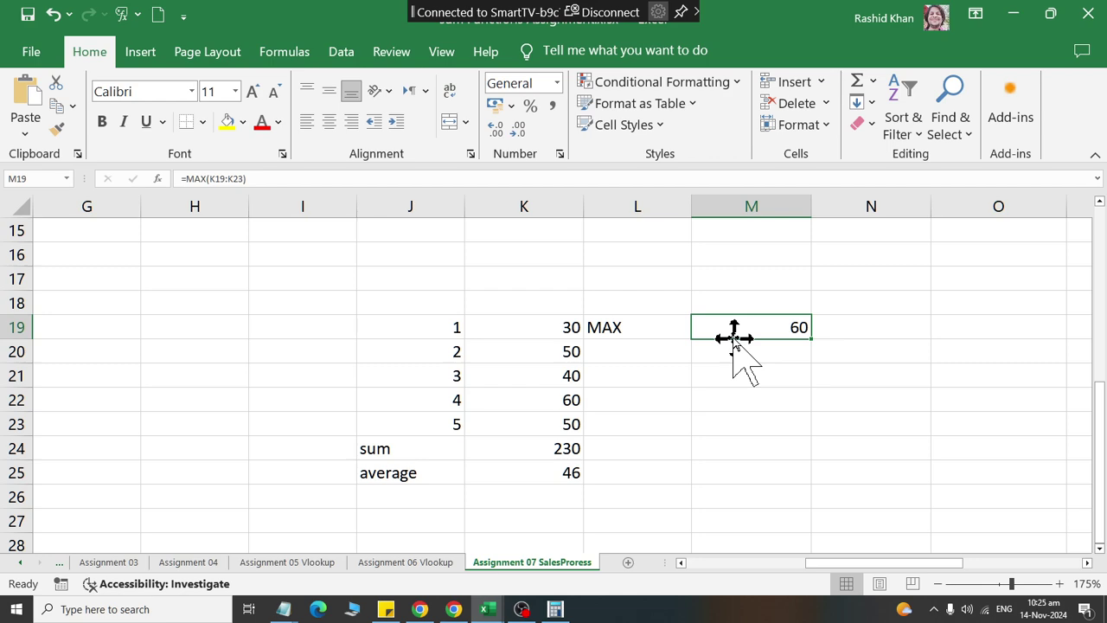
Label cell L20 "MIN" and calculate the minimum of the sample values K19:K23 in M20 with the MIN function
key("Down")
key("Left")
type("MIN")
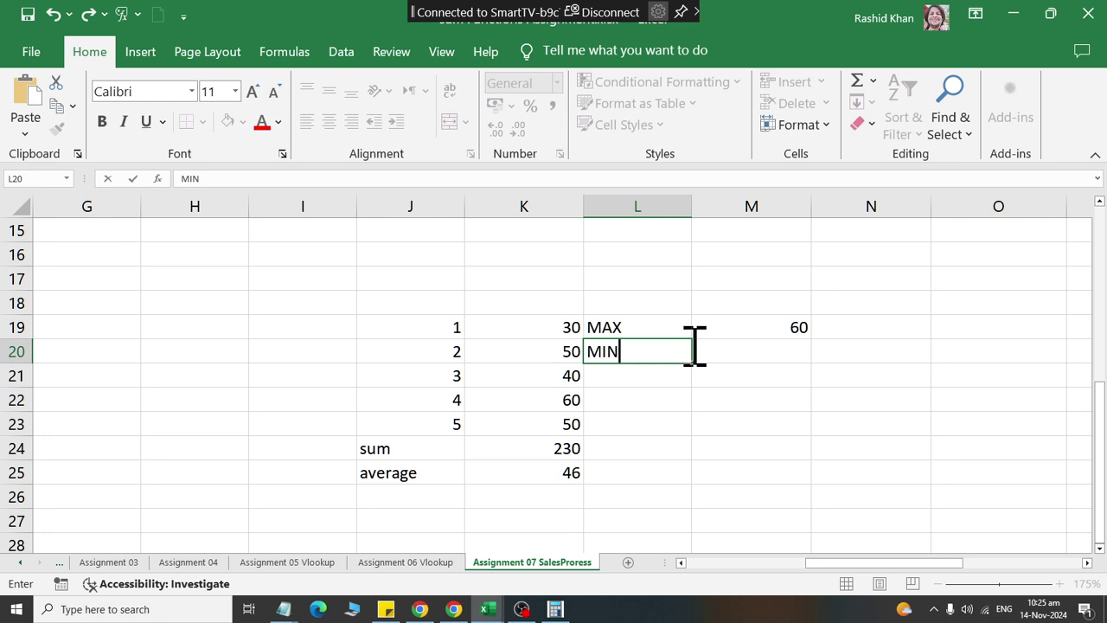
key("Return")
left_click(762, 353)
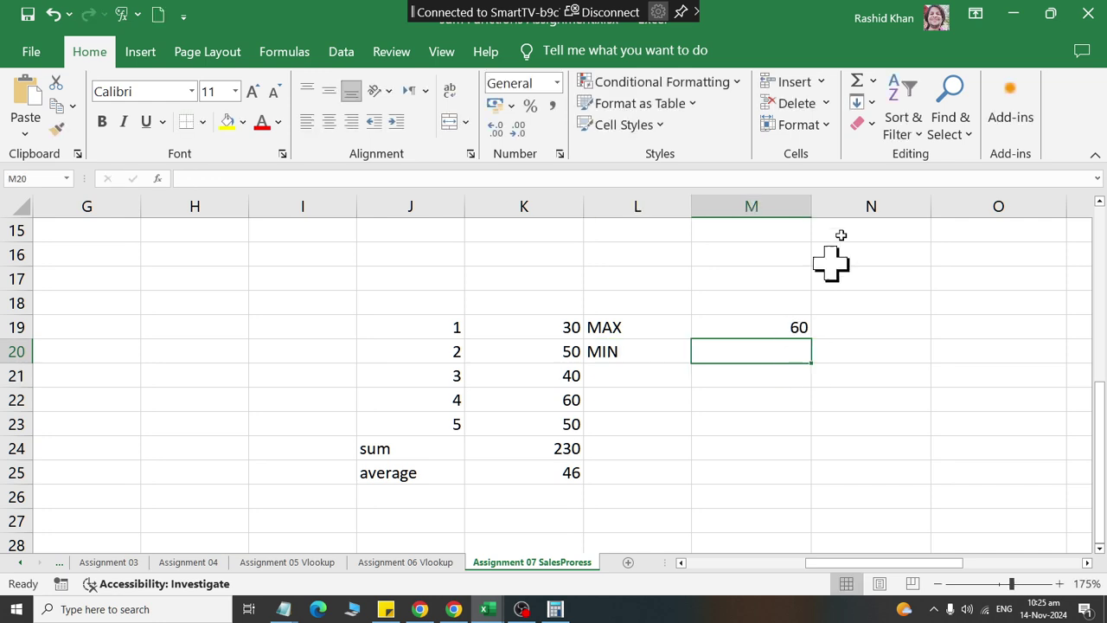
left_click(871, 82)
left_click(887, 208)
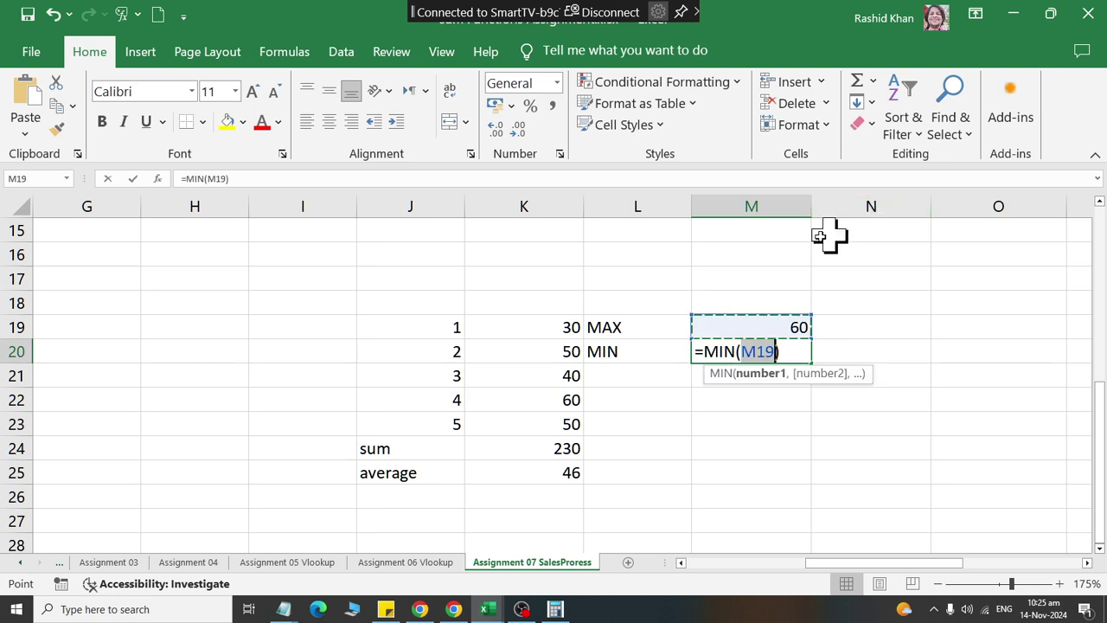
left_click_drag(546, 327, 569, 417)
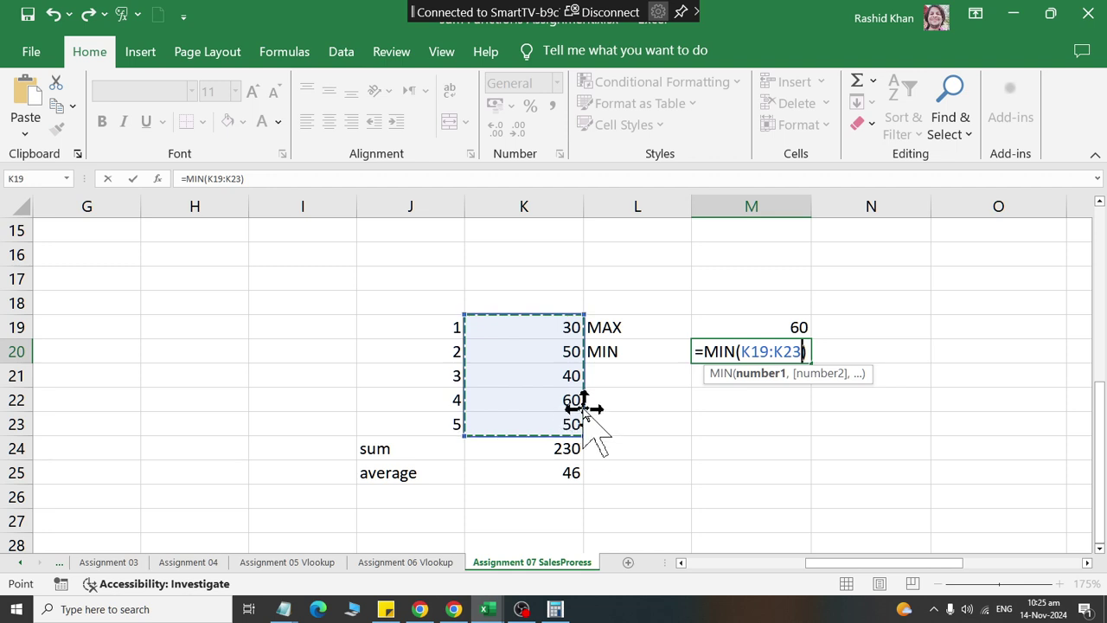
key("Return")
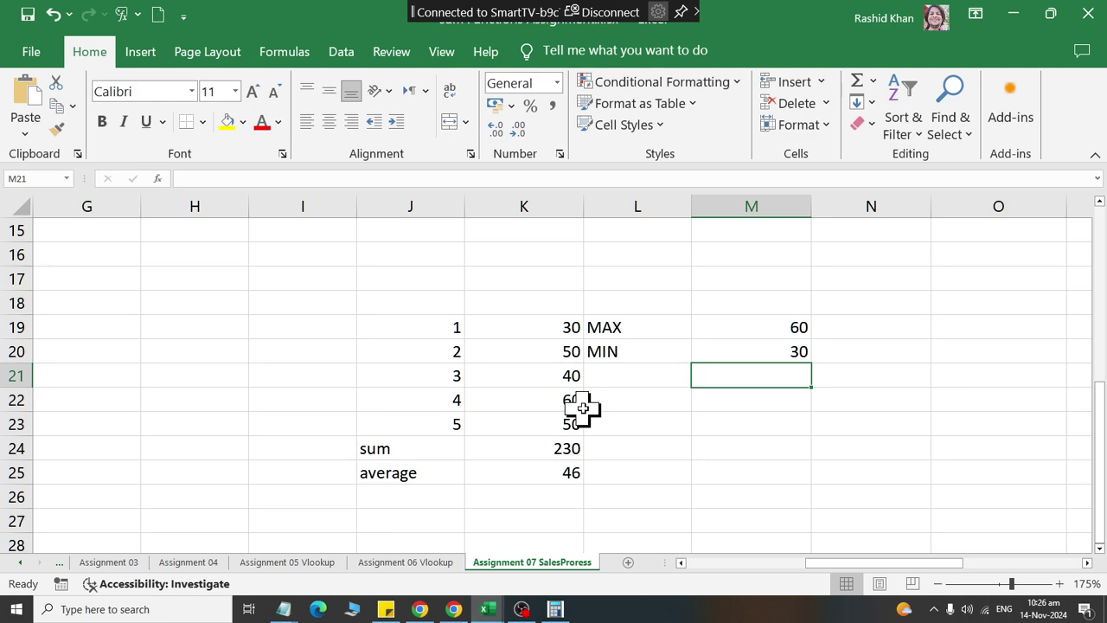
Calculate Product A's maximum monthly sales in S4 with the MAX function over the January to December values C4:N4
scroll(611, 400, "up", 5)
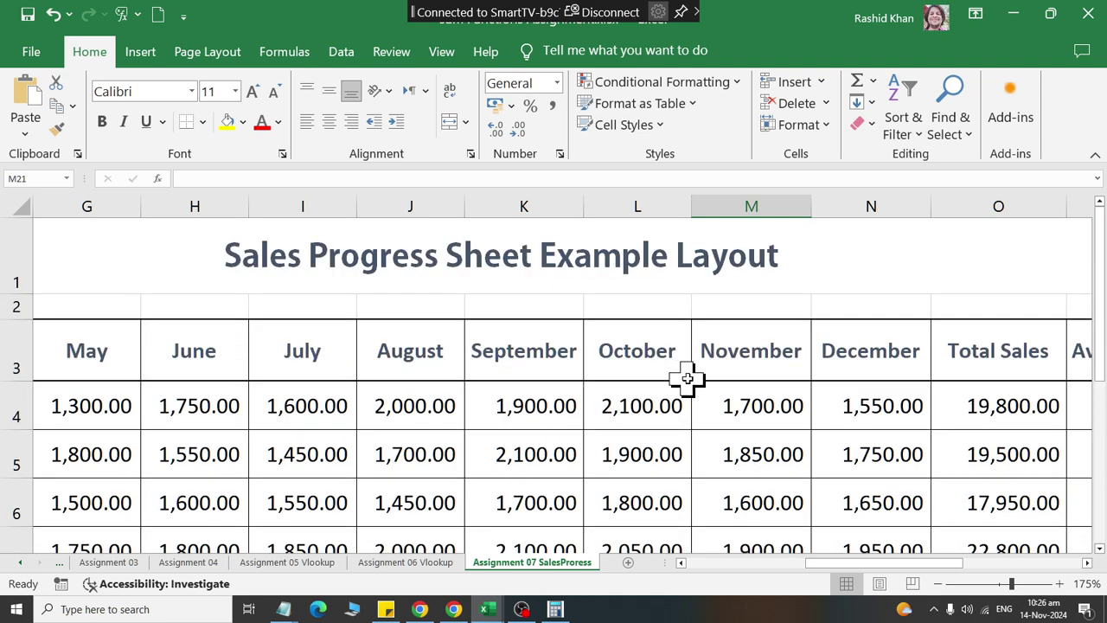
scroll(822, 398, "down", 2)
left_click_drag(894, 563, 1009, 584)
scroll(907, 549, "up", 2)
left_click(912, 392)
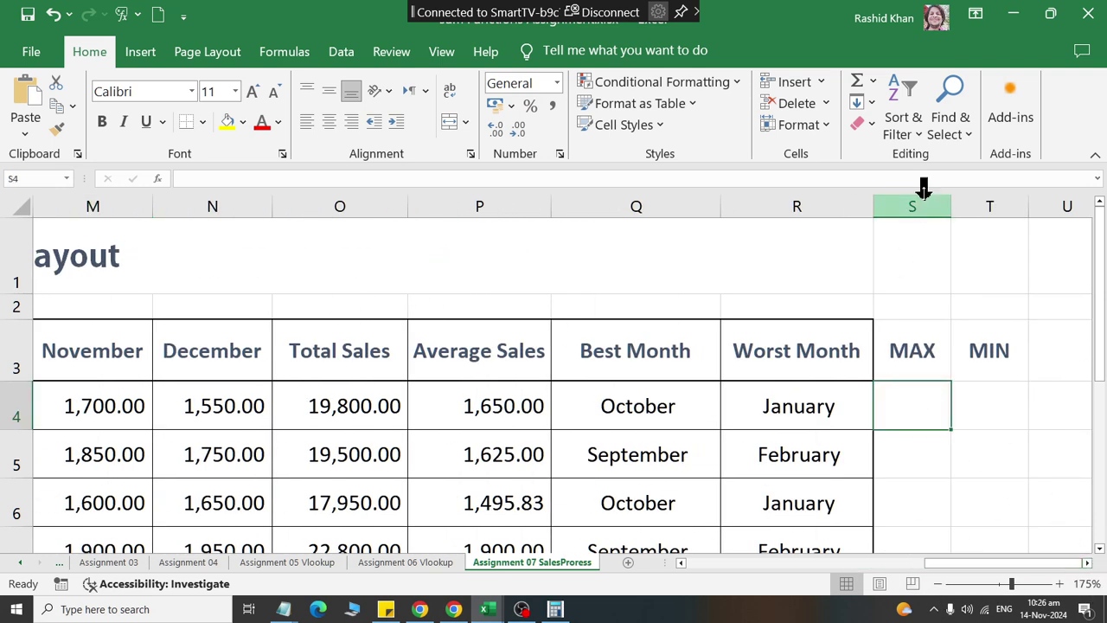
left_click(873, 81)
left_click(890, 181)
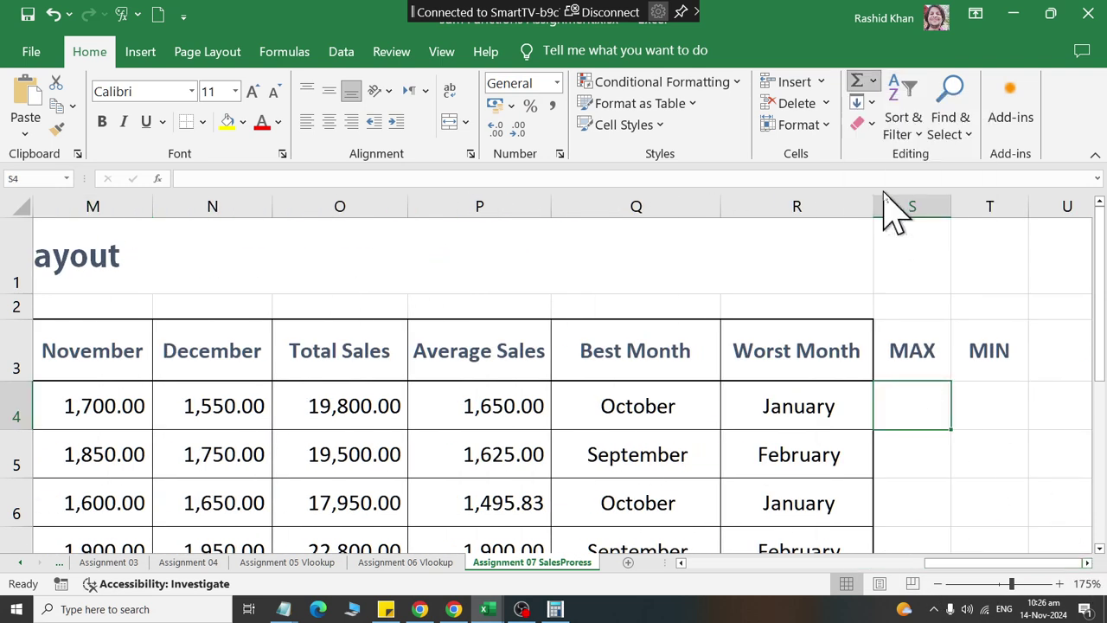
left_click_drag(240, 398, 263, 397)
key("Return")
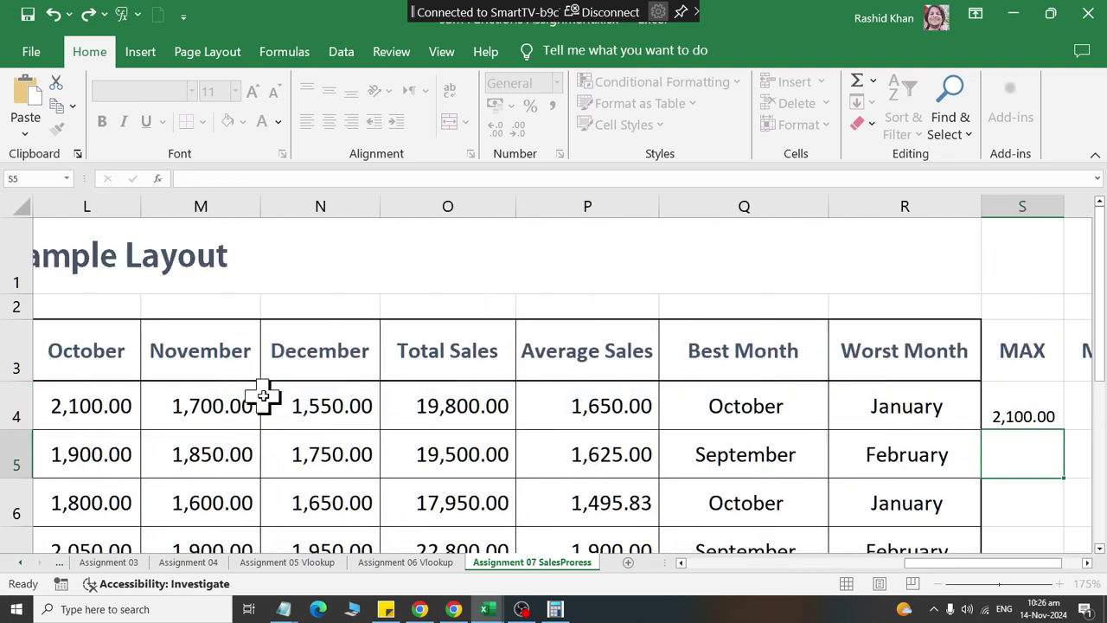
Fill the MAX formula from S4 down to S8 and check the copied formulas in S5 and S8
left_click(1057, 415)
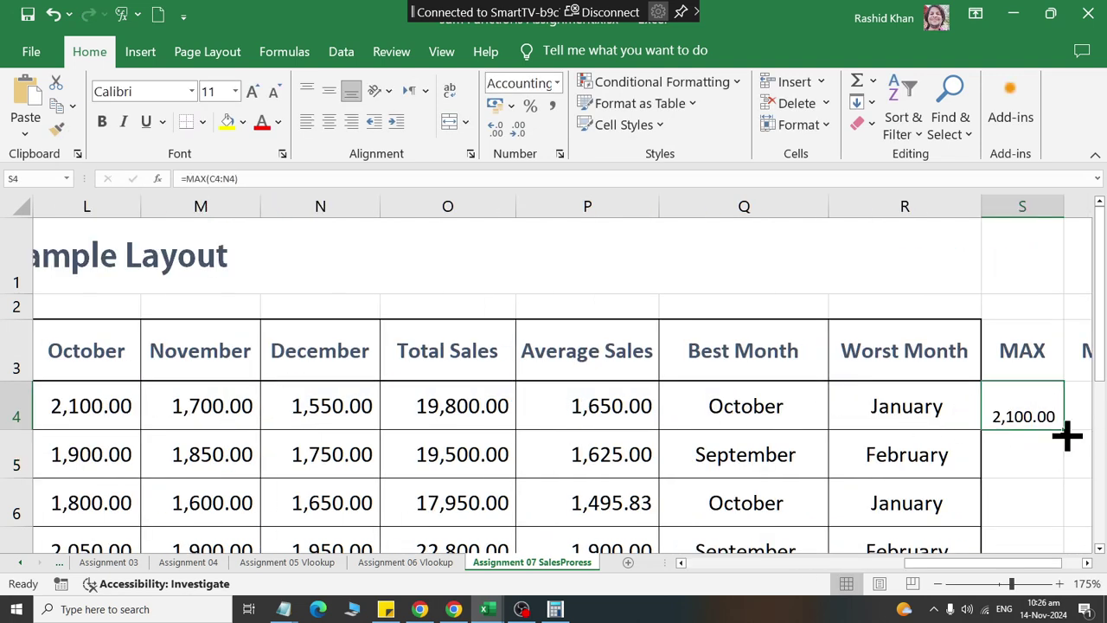
double_click(1065, 430)
left_click(1037, 405)
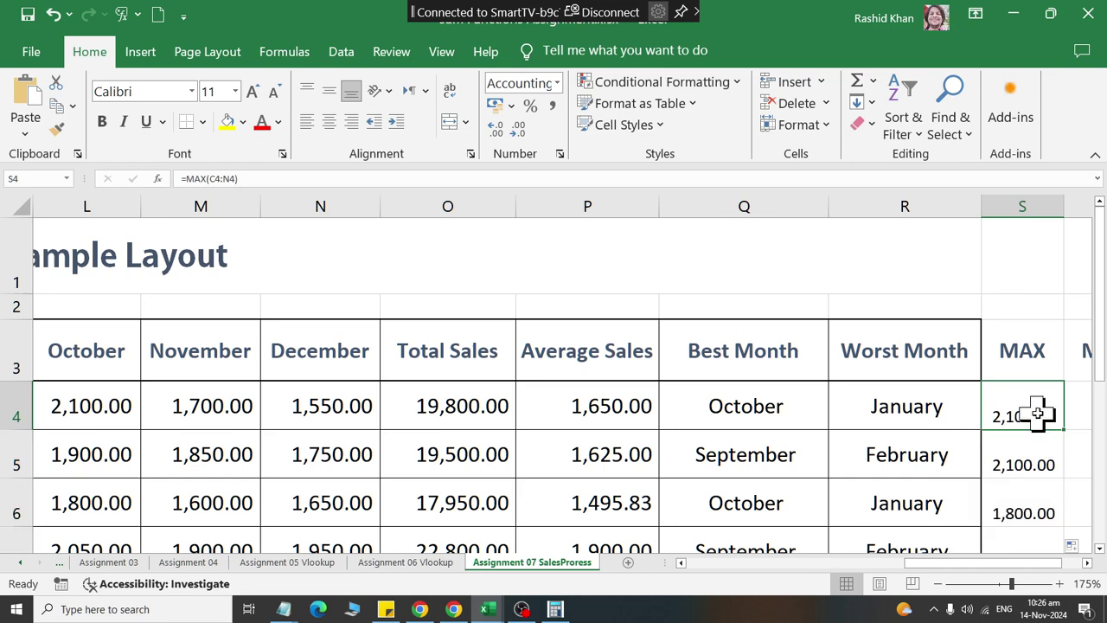
left_click(1038, 465)
scroll(1047, 476, "down", 2)
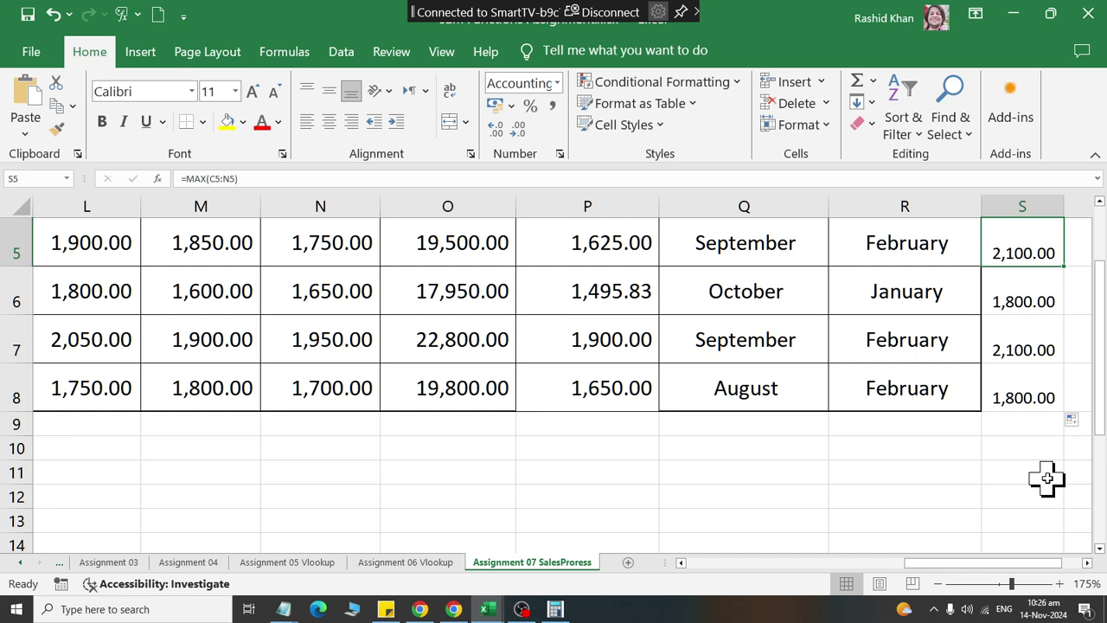
left_click(1040, 395)
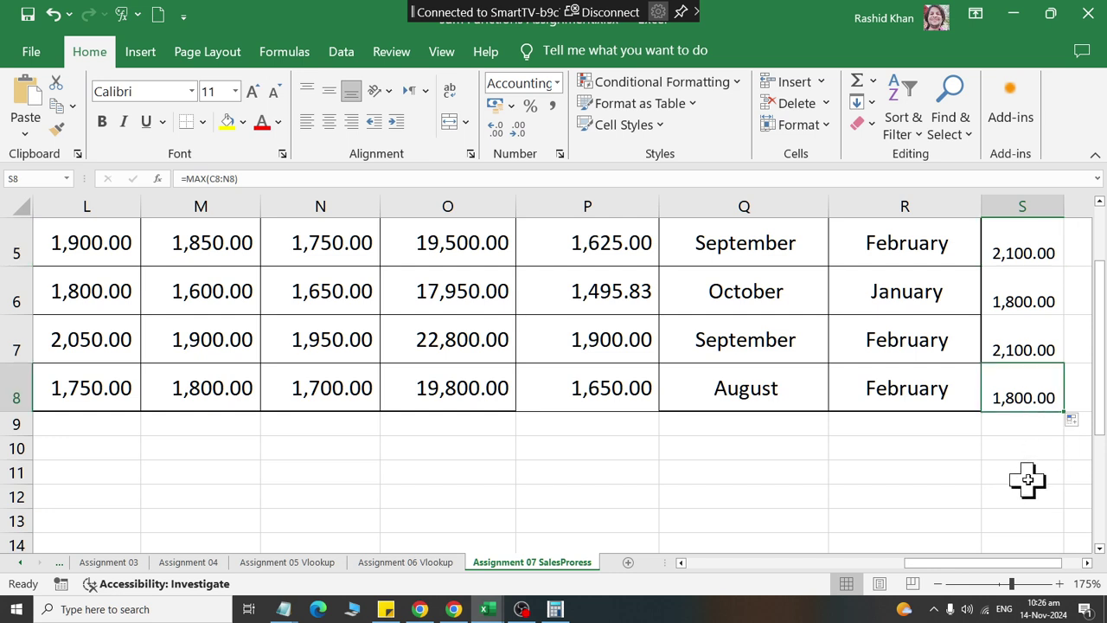
Calculate Product A's minimum monthly sales in T4 with the MIN function over the range B4:N4
left_click(1087, 562)
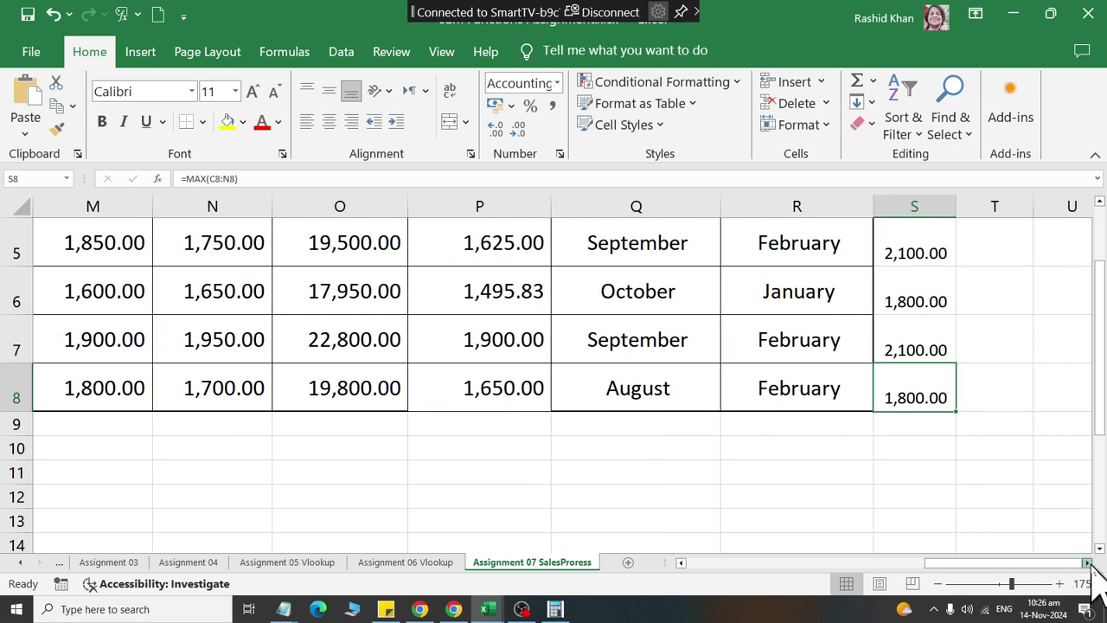
left_click(1087, 562)
scroll(925, 447, "up", 2)
left_click(882, 408)
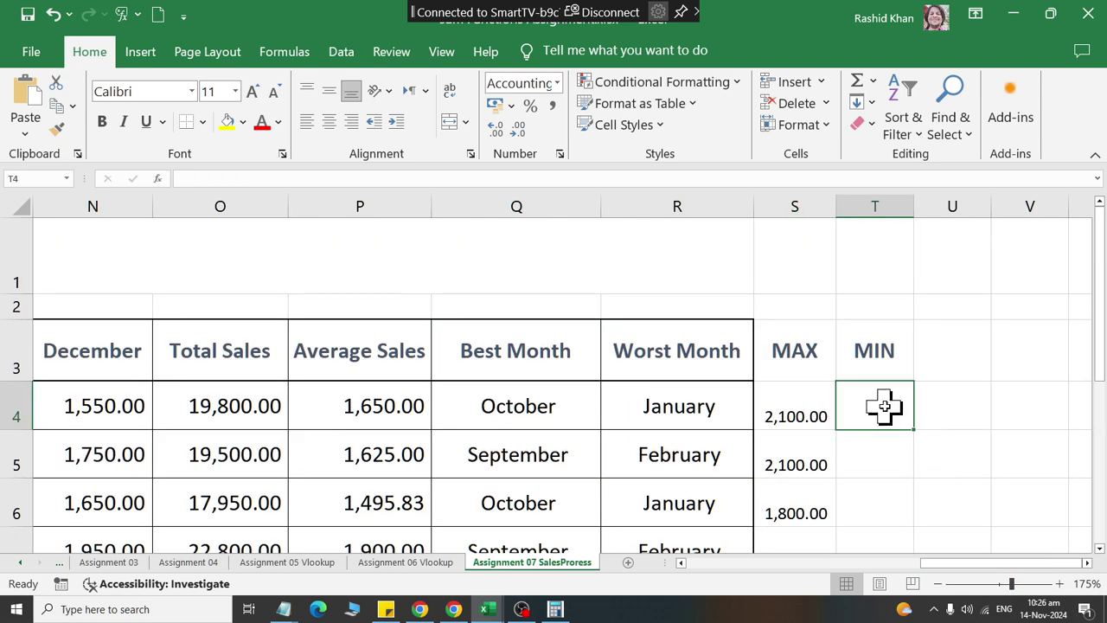
left_click(873, 81)
left_click(887, 207)
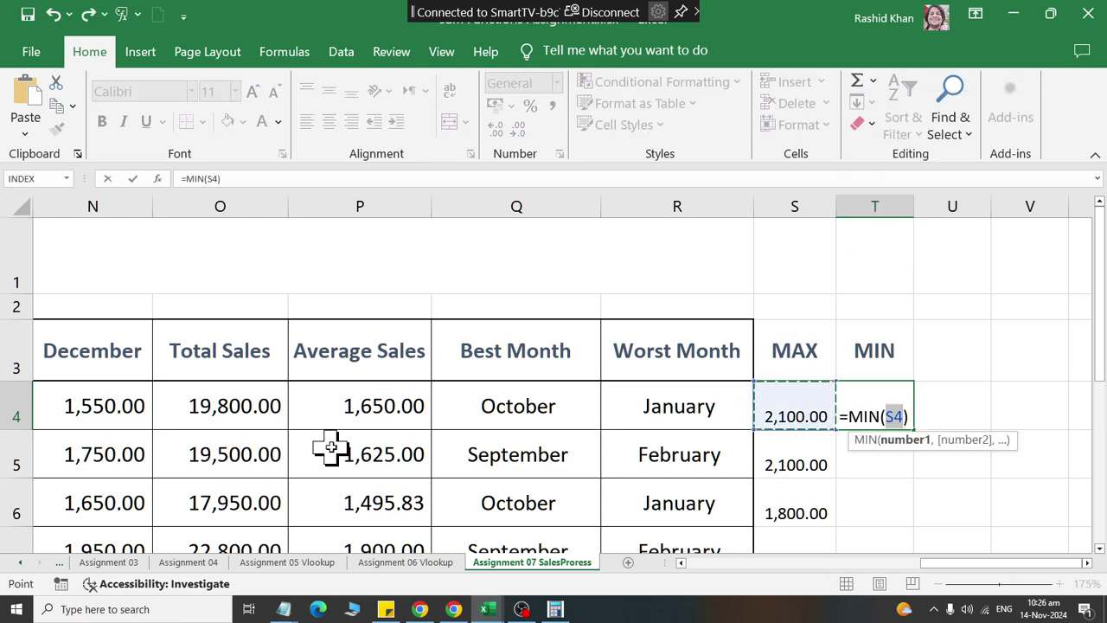
left_click_drag(69, 412, 205, 395)
key("Return")
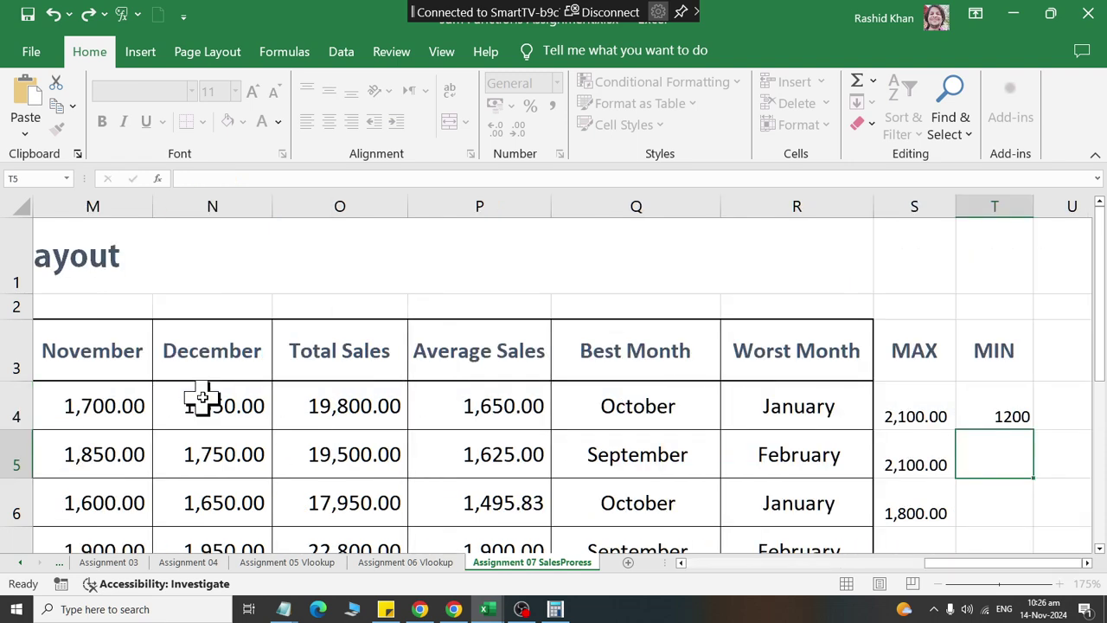
Fill the MIN formula from T4 down to T8 for the remaining products
left_click(1005, 419)
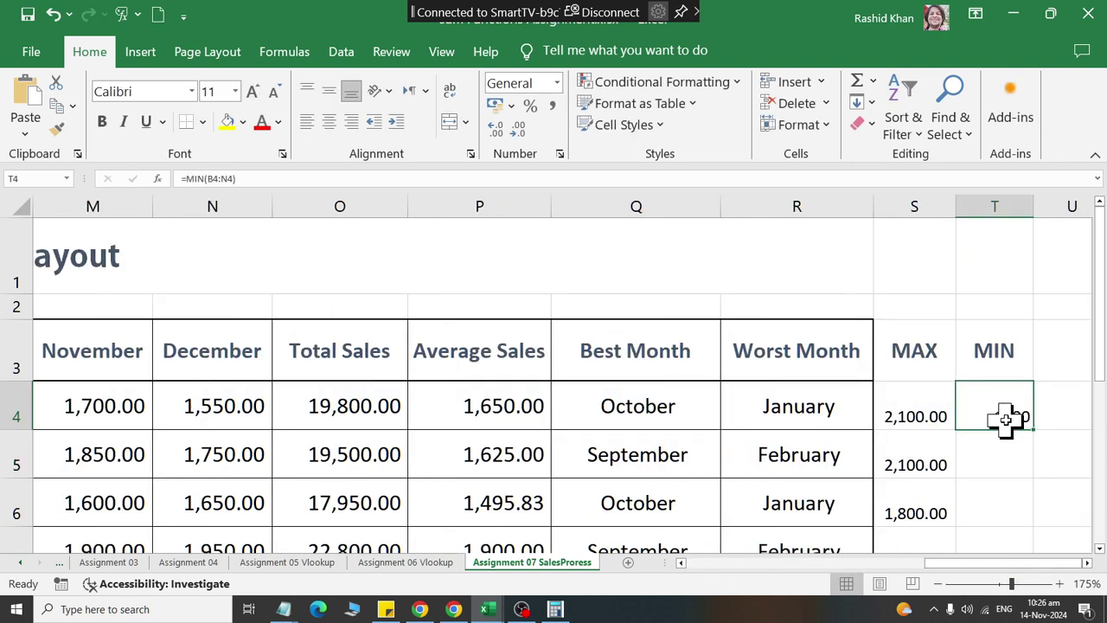
double_click(1035, 429)
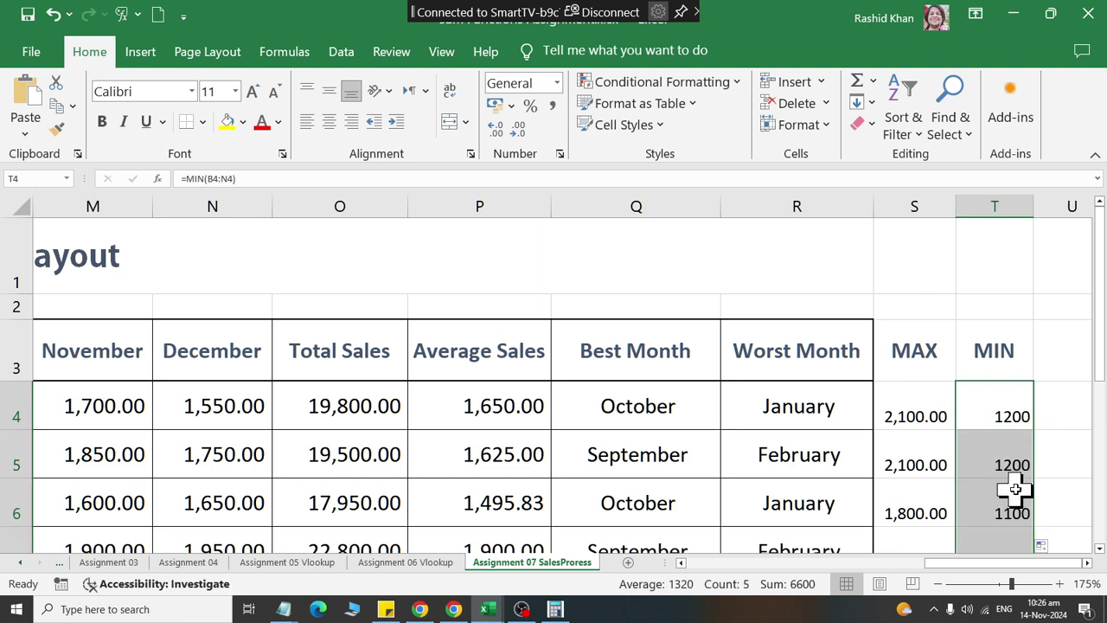
scroll(1009, 487, "down", 2)
scroll(996, 487, "up", 2)
Compare Product A's MAX and MIN formulas in S4 and T4 with the Best Month and Worst Month columns, examining the Best Month formula in Q4
left_click(902, 413)
left_click(986, 415)
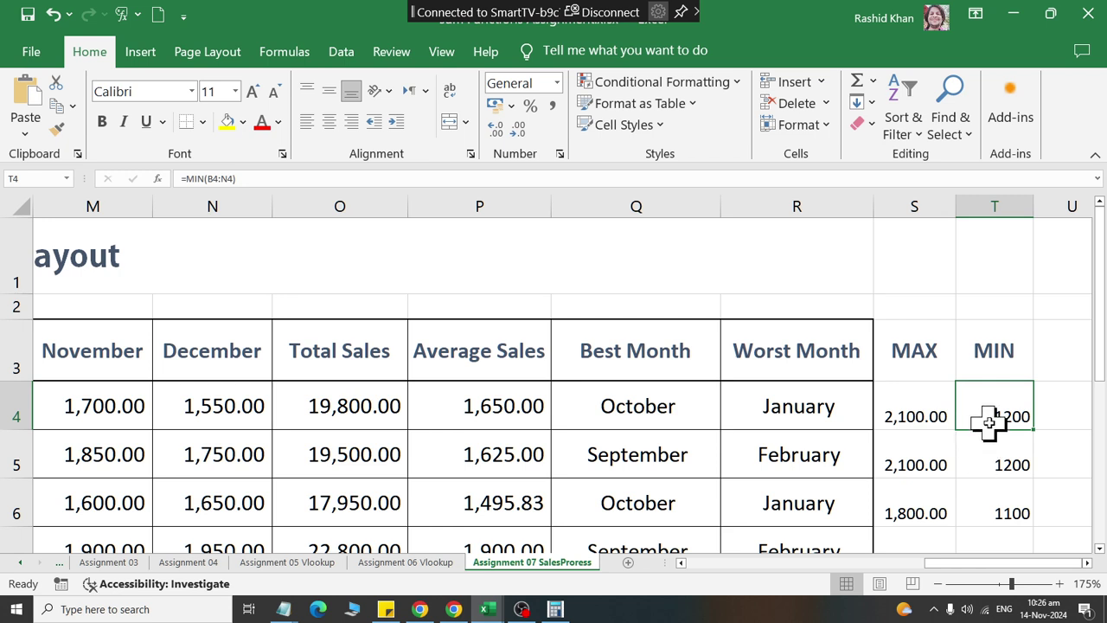
left_click(934, 421)
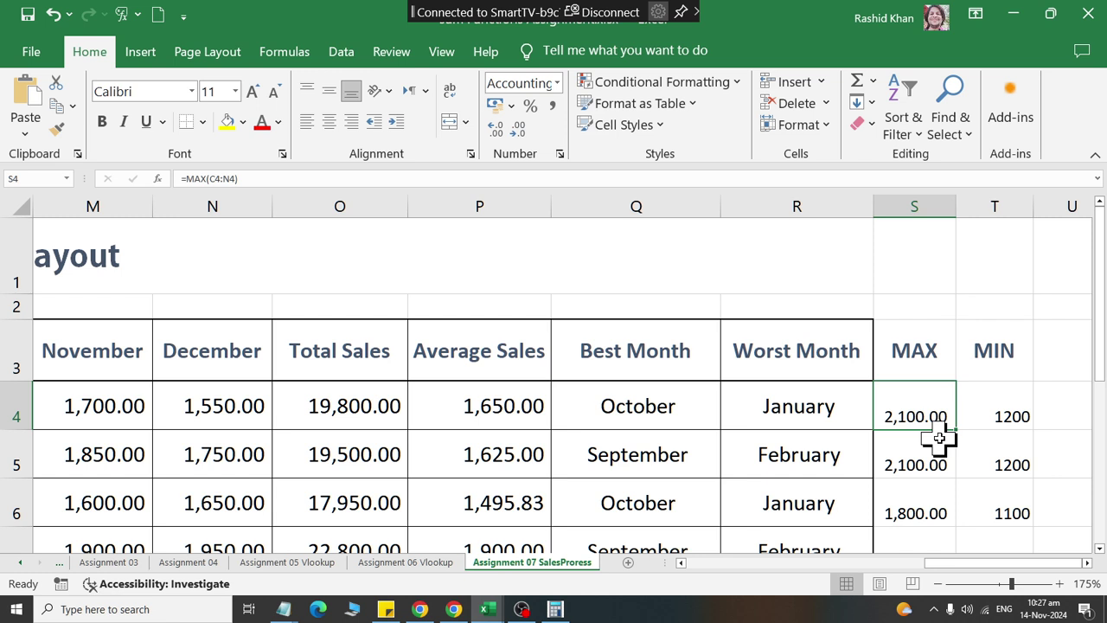
left_click(634, 353)
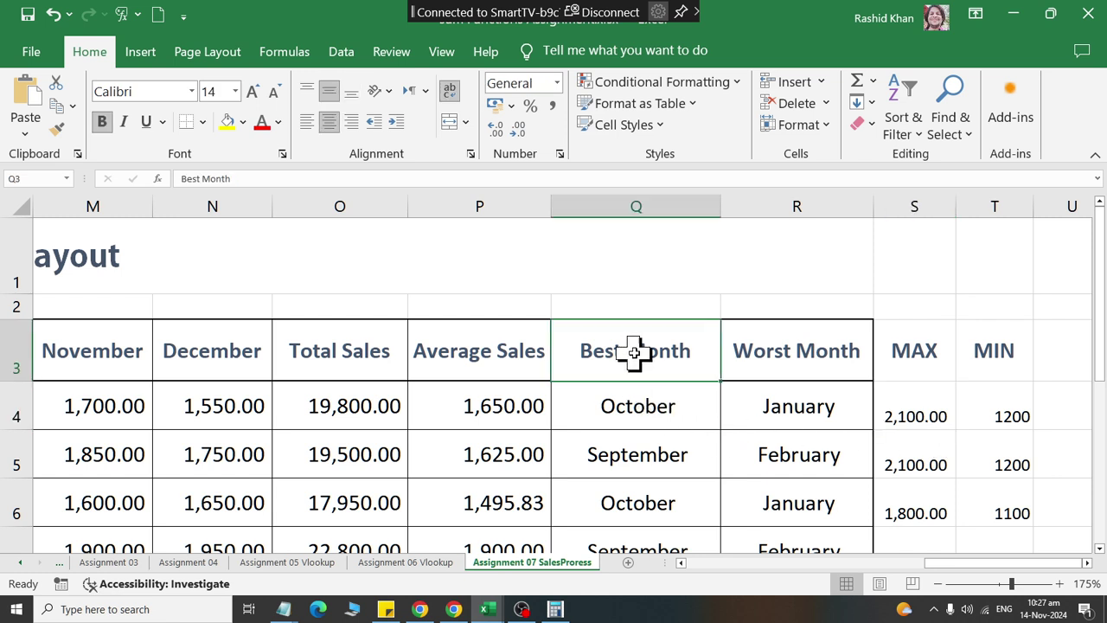
left_click(774, 372)
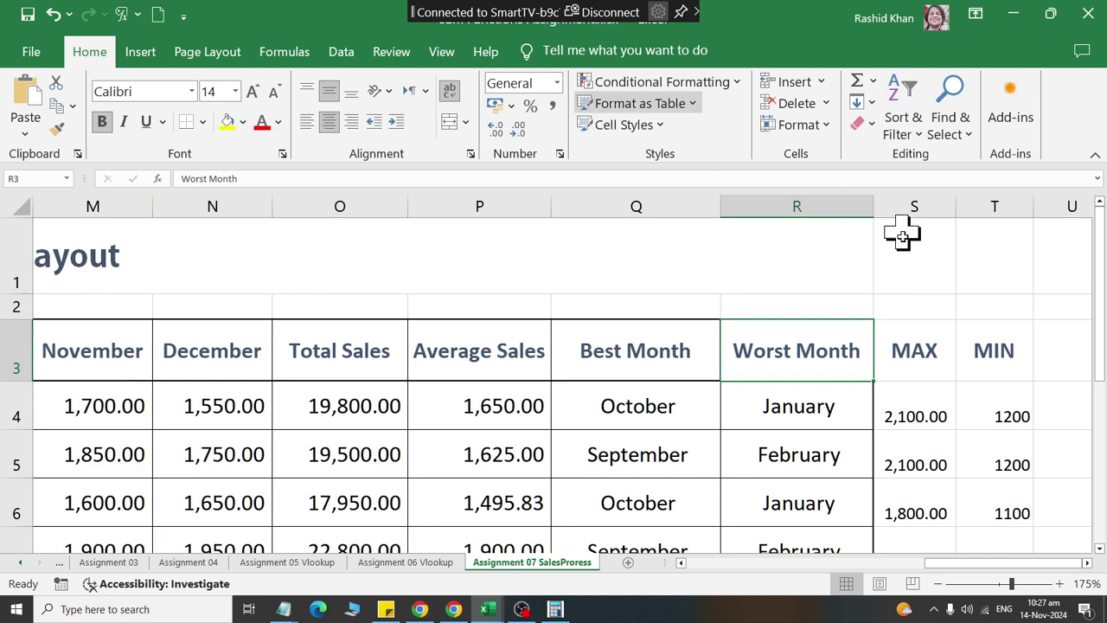
left_click(917, 418)
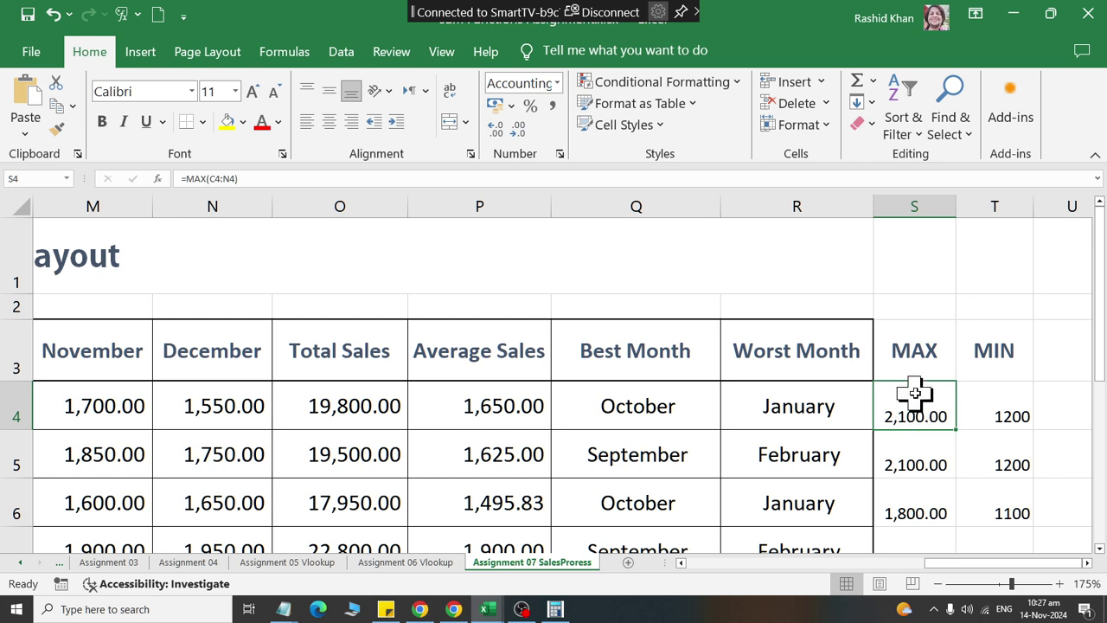
left_click(580, 413)
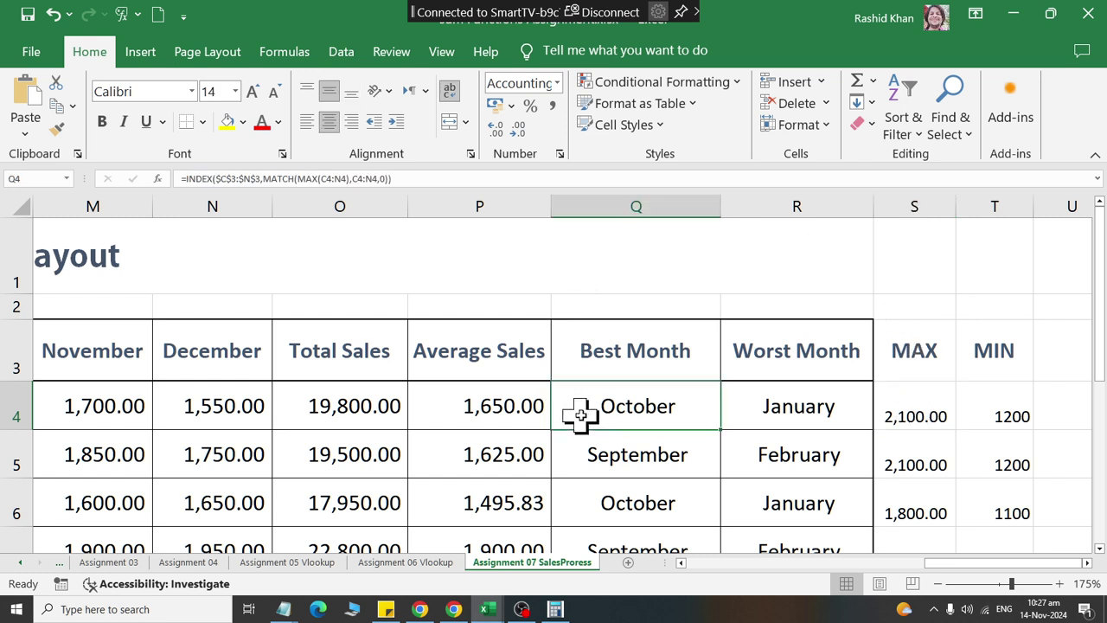
left_click(936, 421)
left_click(639, 408)
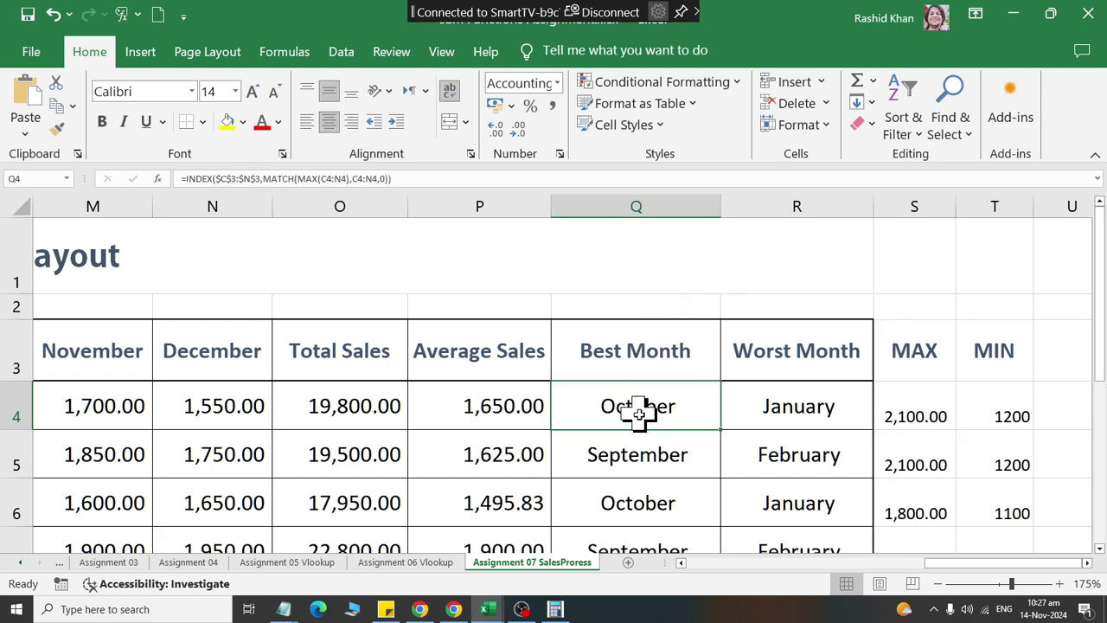
Compare Product A's MAX and MIN values with its October sales and the Best Month and Worst Month formulas in Q4 and R4
left_click(896, 413)
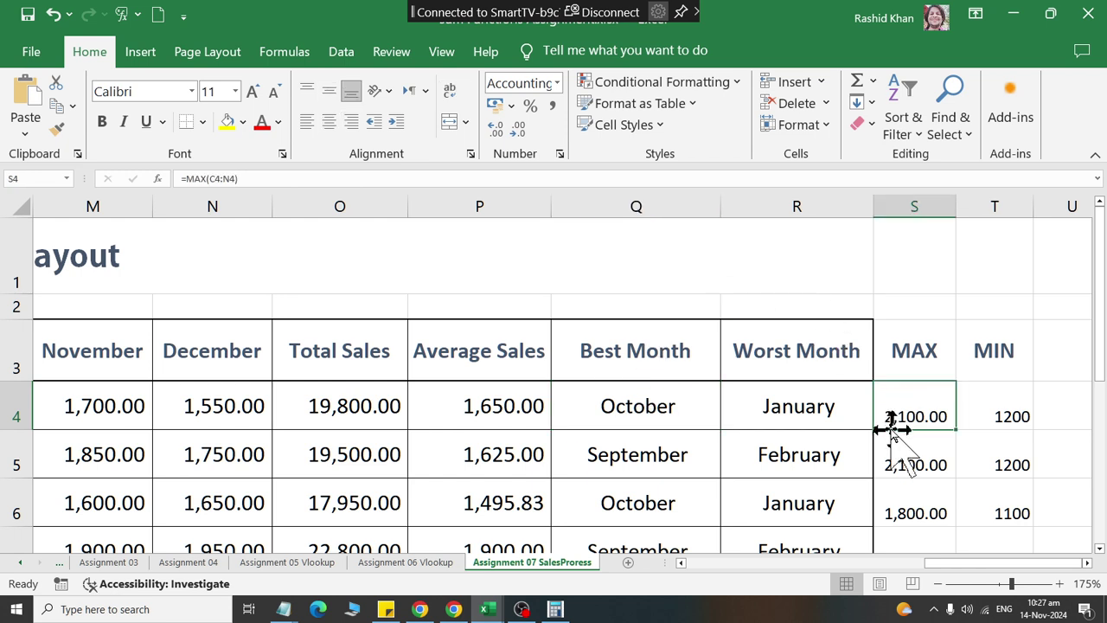
left_click(650, 412)
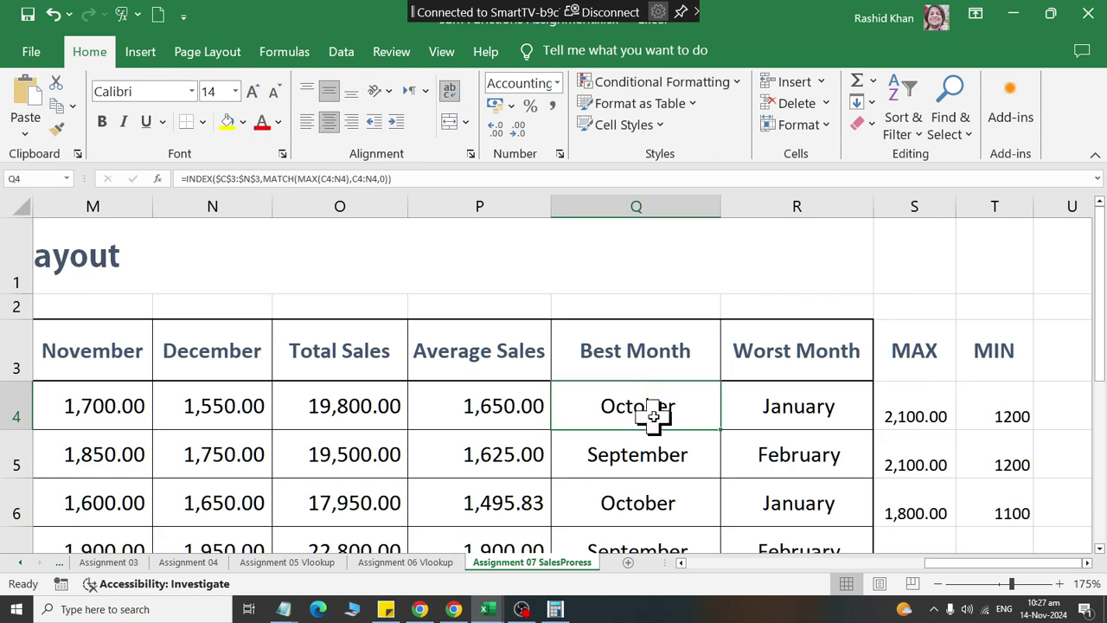
left_click_drag(87, 415, 9, 411)
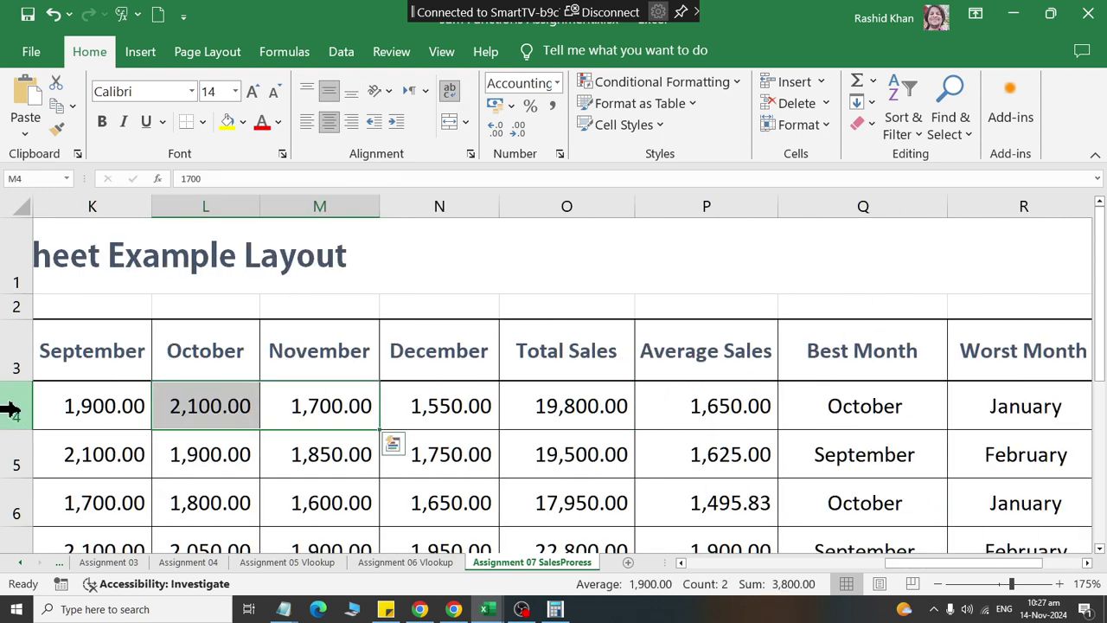
left_click(183, 412)
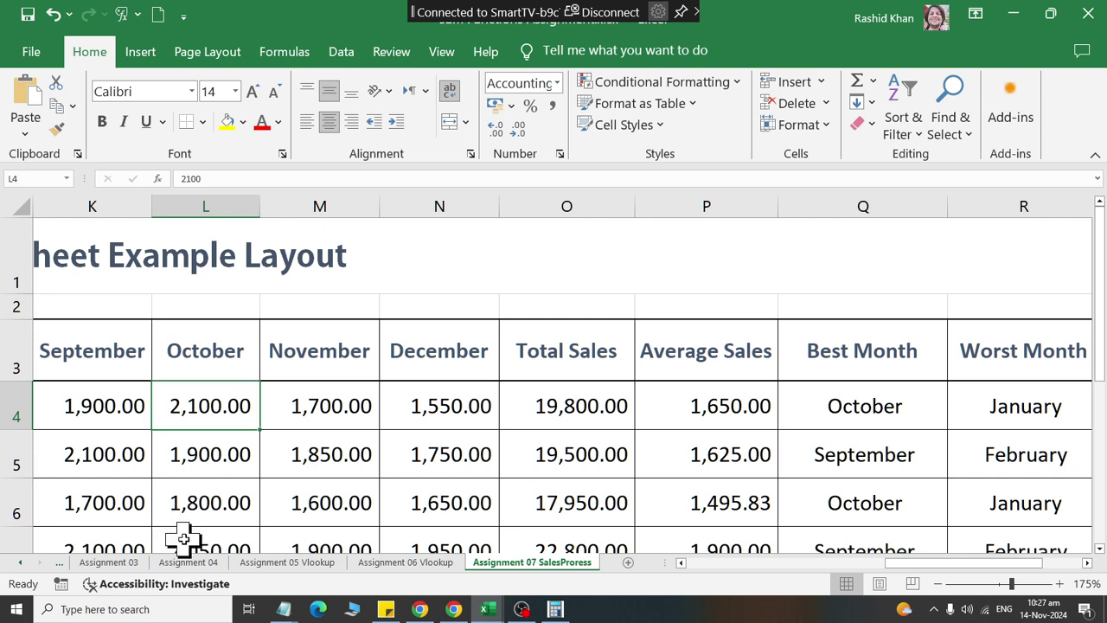
left_click_drag(650, 415, 900, 416)
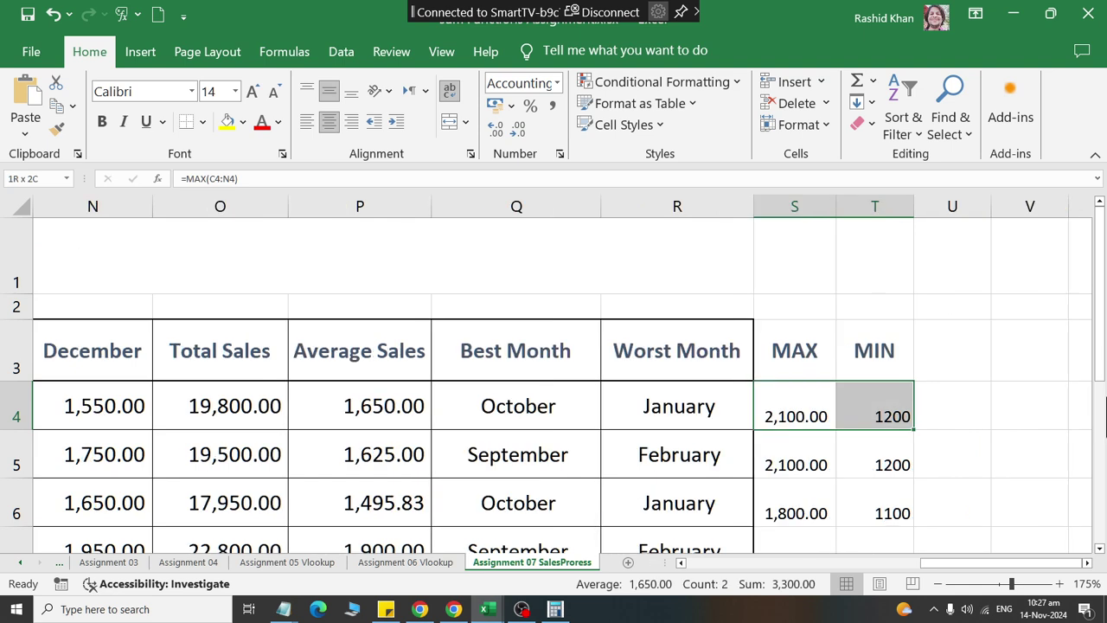
left_click(899, 415)
left_click(676, 419)
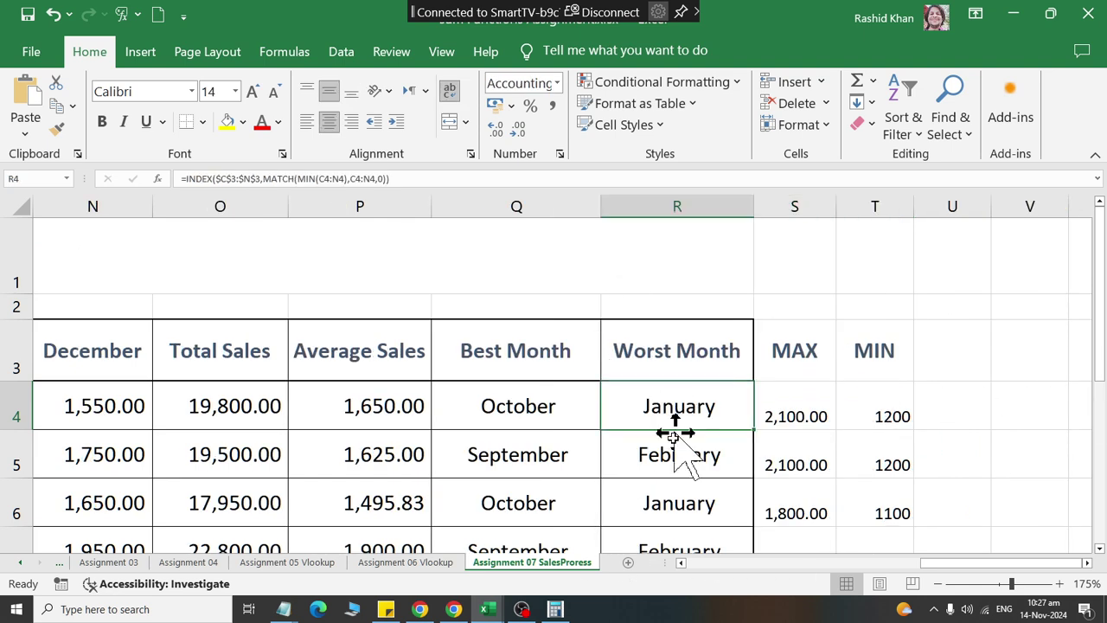
Review Product A's monthly sales figures in row 4 from January through May
left_click_drag(554, 417, 314, 401)
left_click(277, 401)
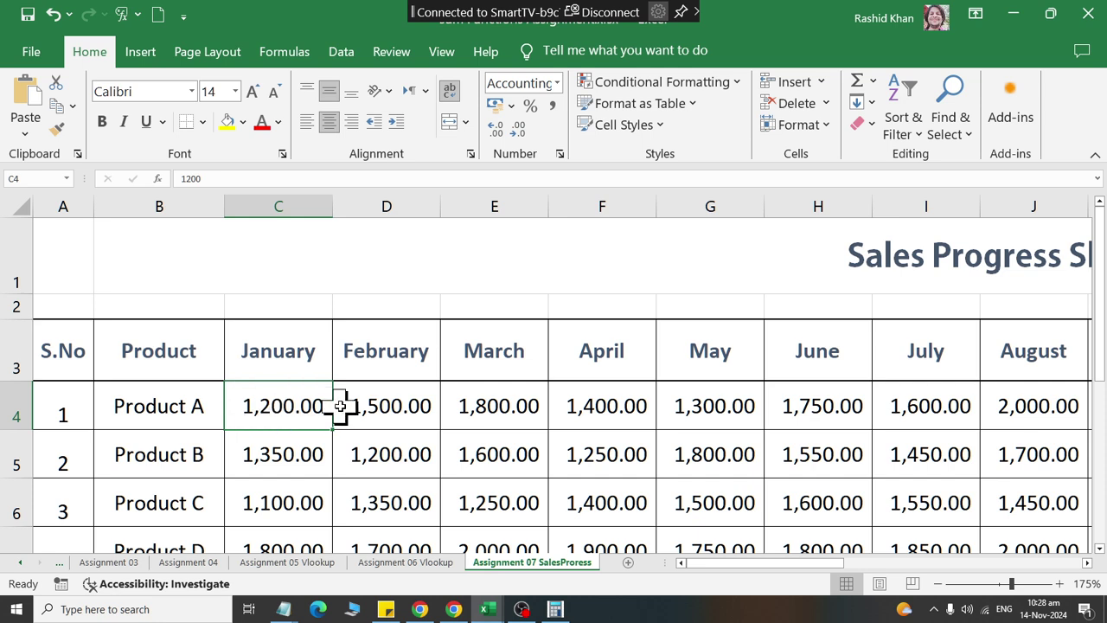
left_click(363, 420)
left_click(501, 416)
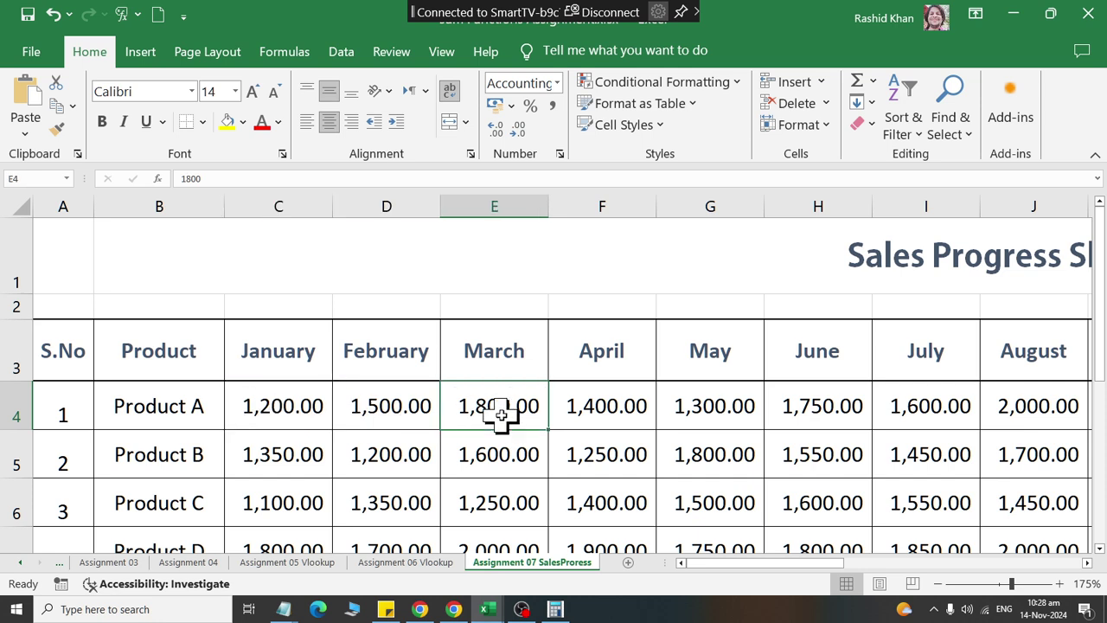
left_click(564, 410)
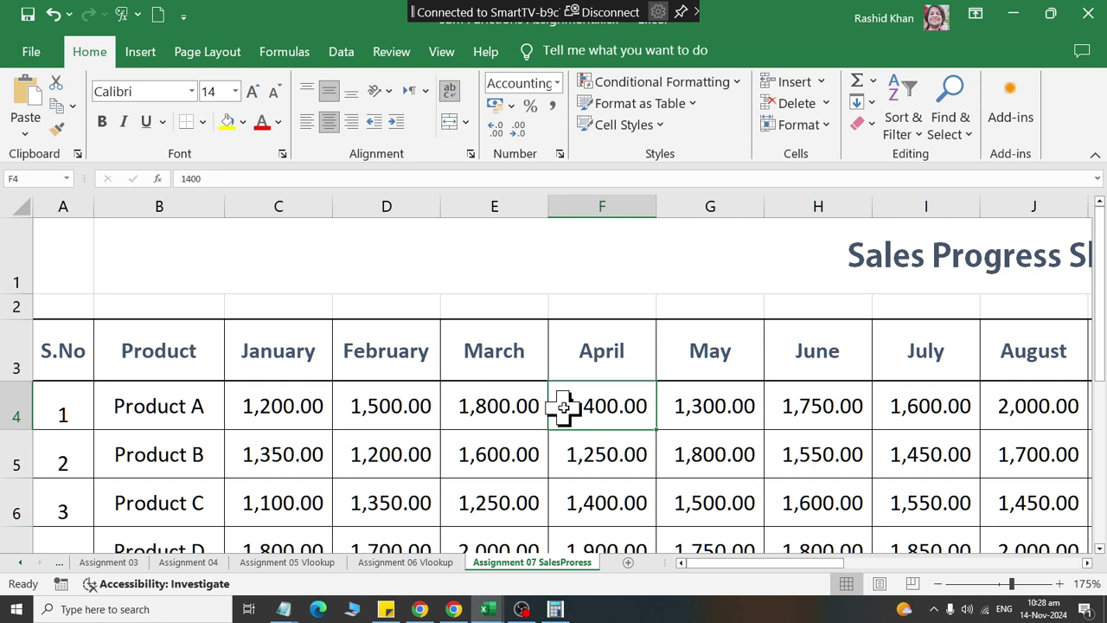
left_click(724, 420)
left_click(510, 414)
left_click(711, 420)
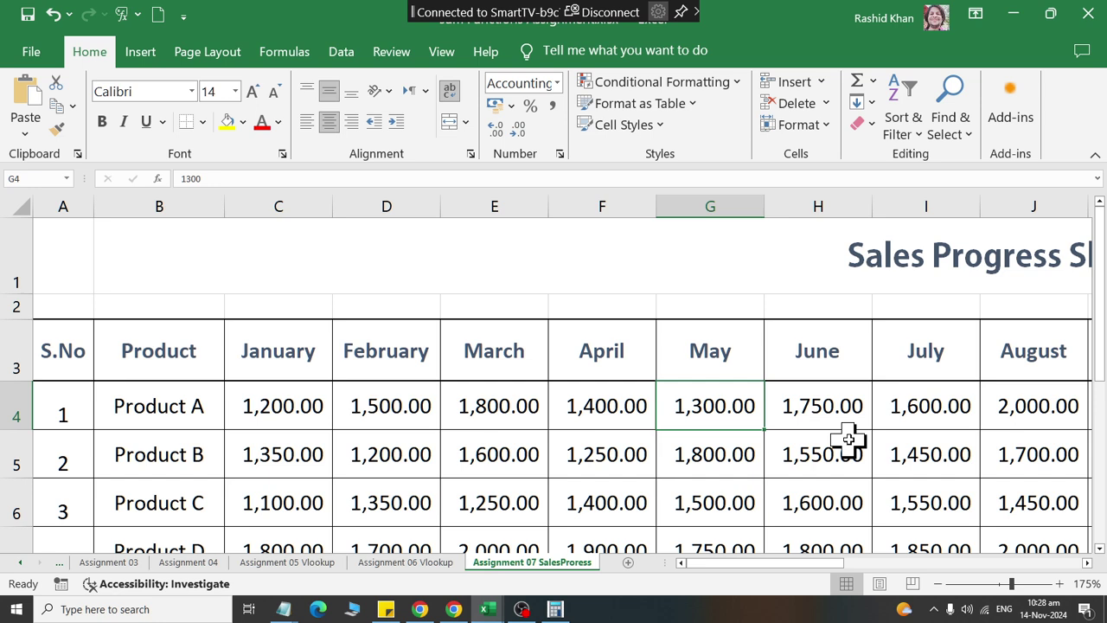
Insert a blank column between the MAX and MIN columns
left_click_drag(815, 566, 1091, 573)
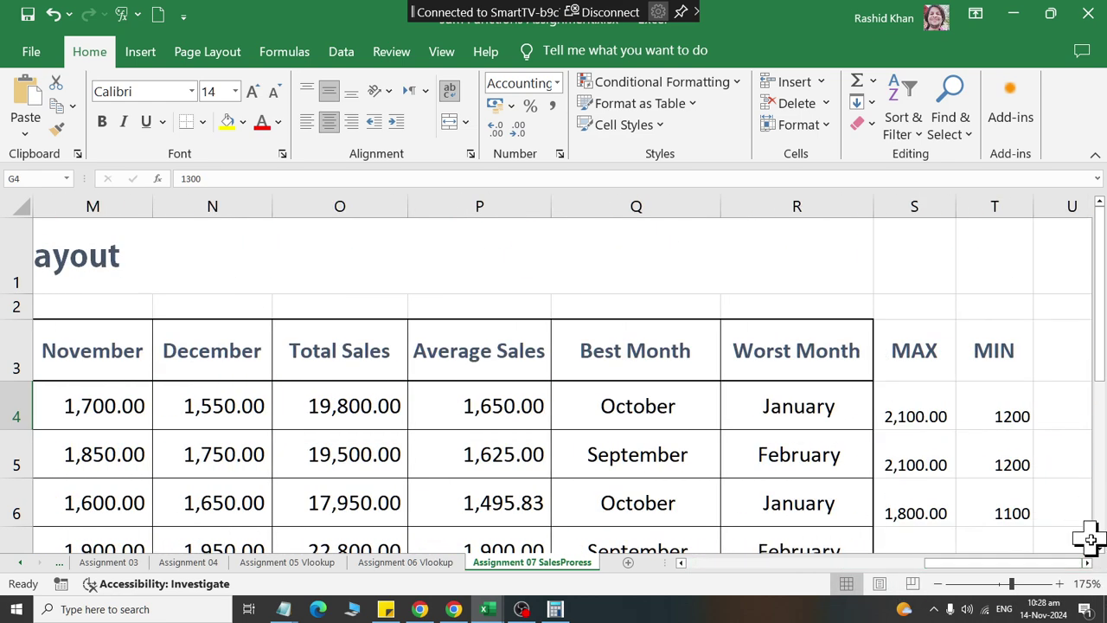
left_click(1087, 563)
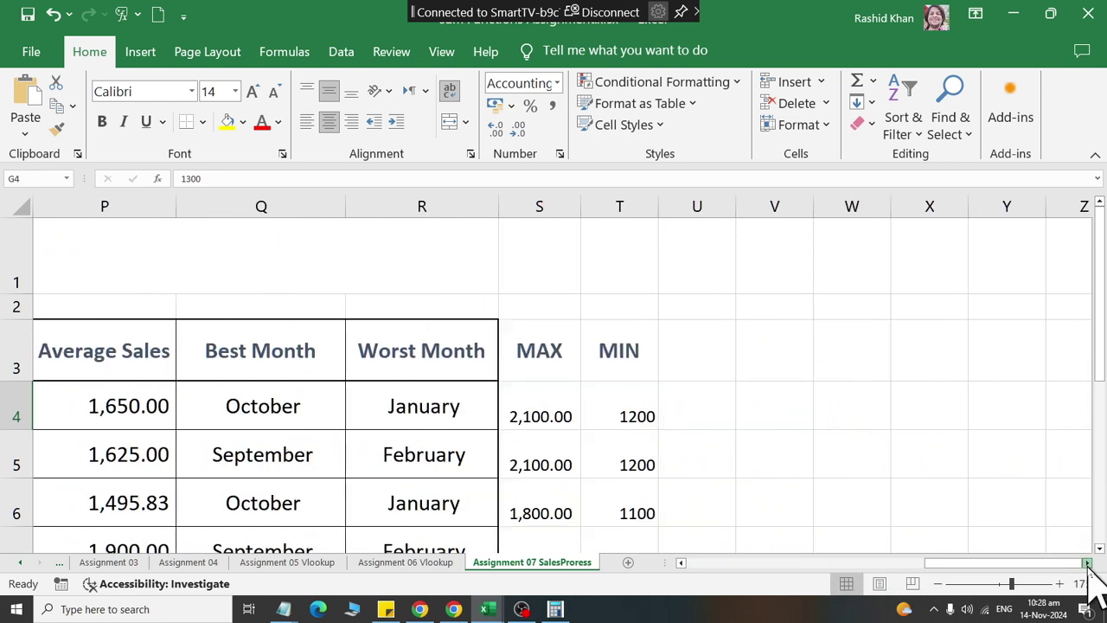
left_click(634, 351)
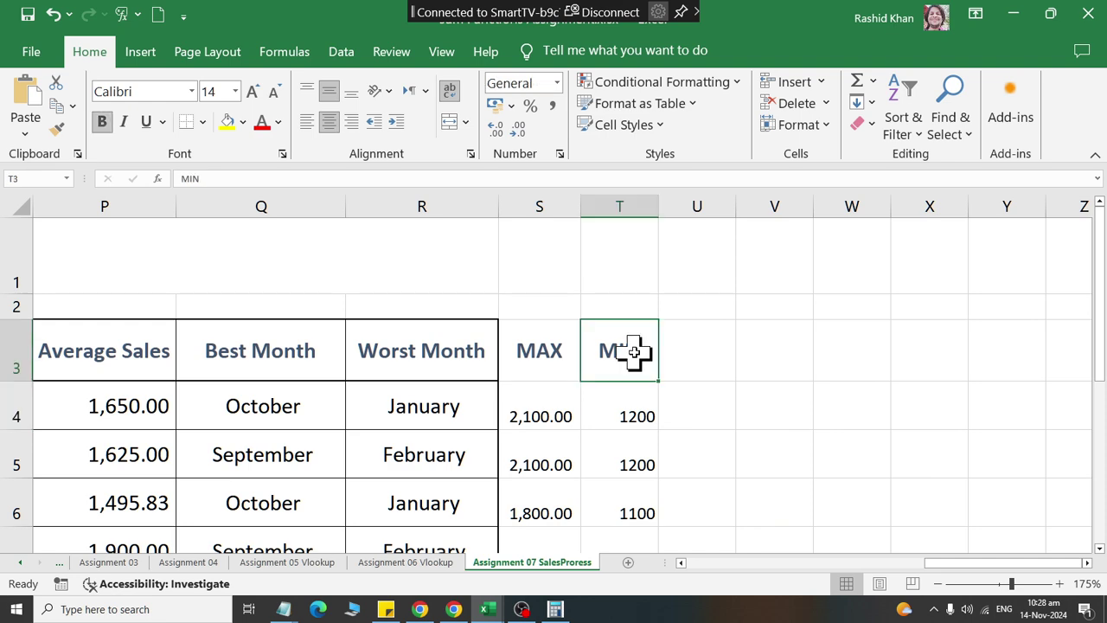
left_click(874, 82)
left_click(875, 84)
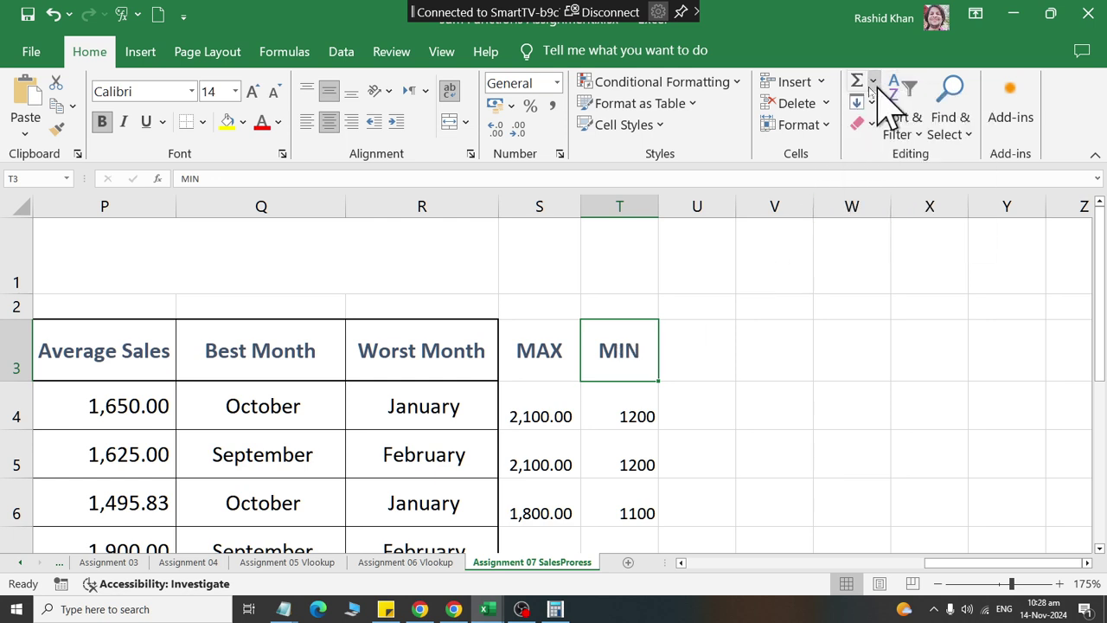
left_click(824, 83)
left_click(844, 157)
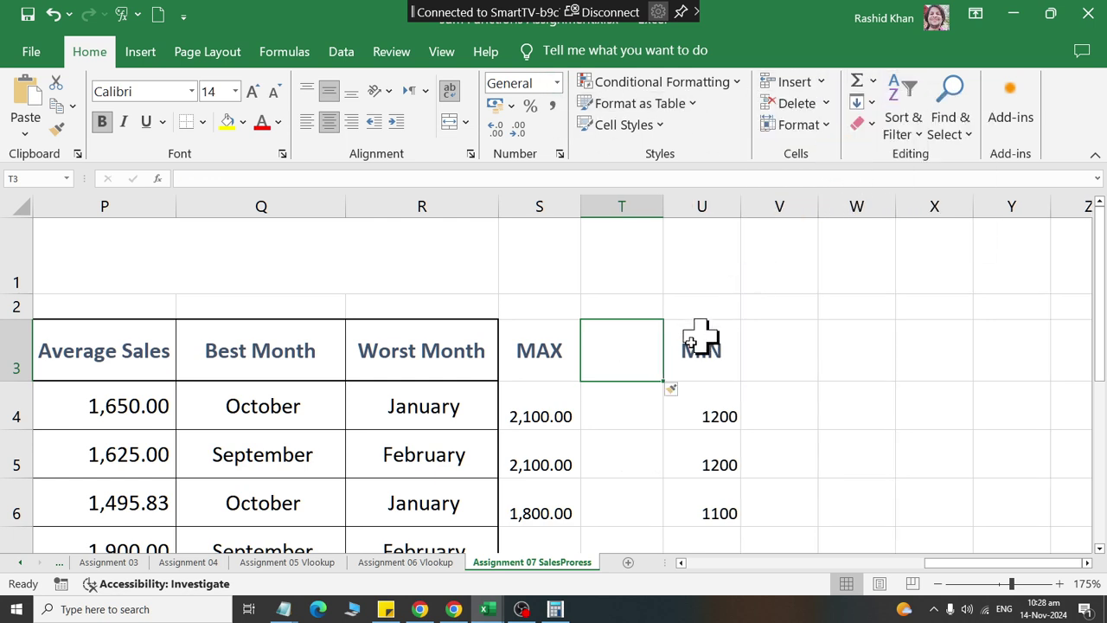
Enter the header "Match" in T3 beside MAX and in V3 beside MIN
type("Match")
key("Tab")
key("Tab")
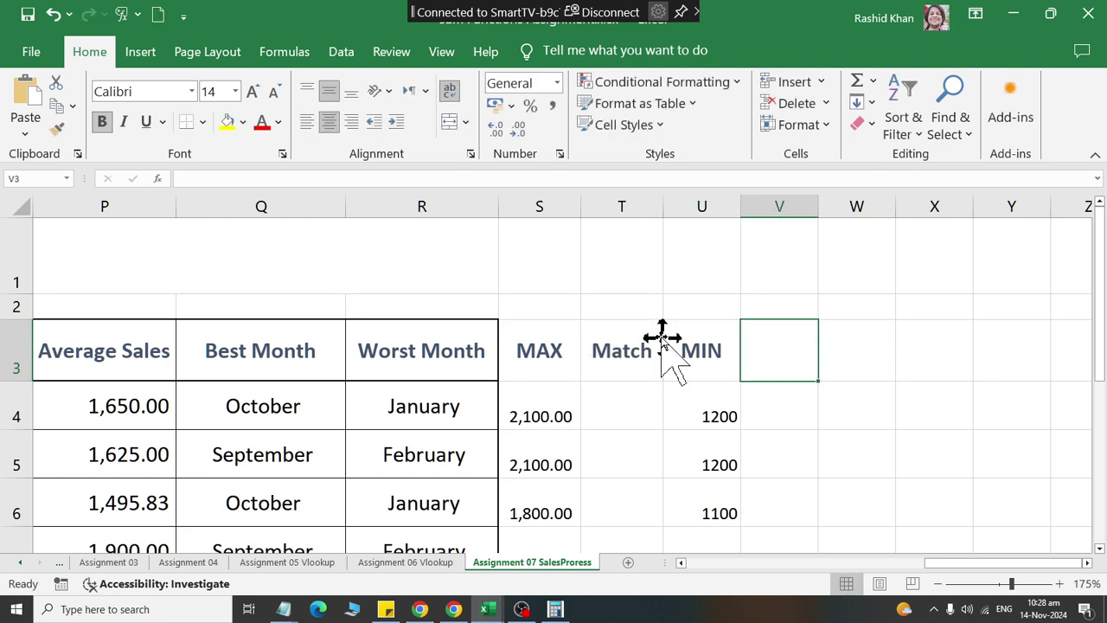
type("Match")
key("Return")
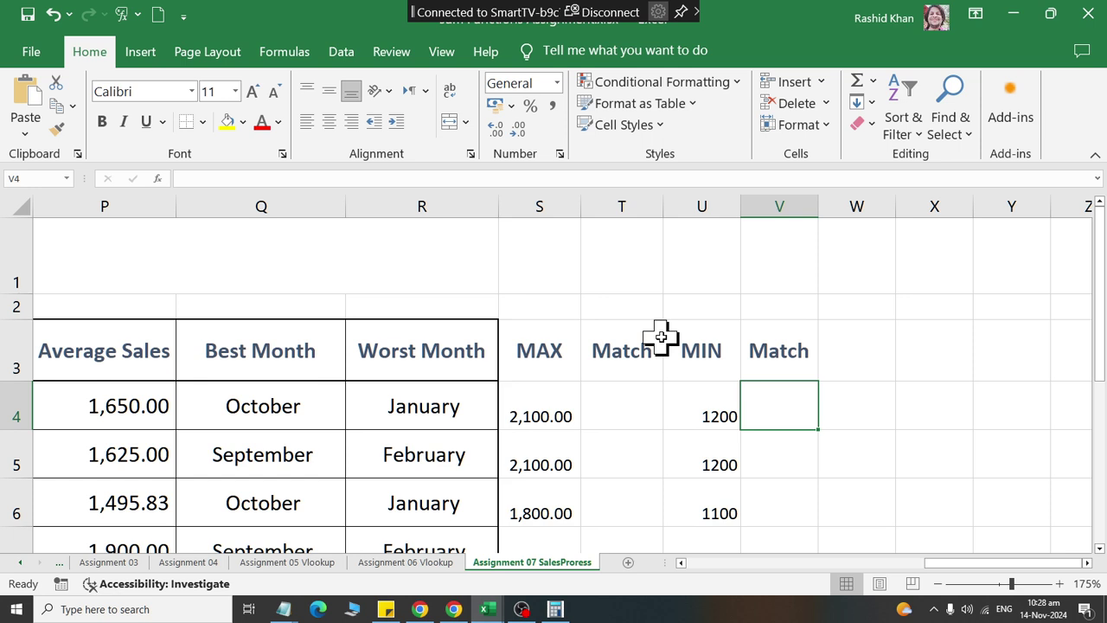
Examine Product A's MAX formula in S4, the January to December headers in row 3 and the product names in column B
left_click(107, 408)
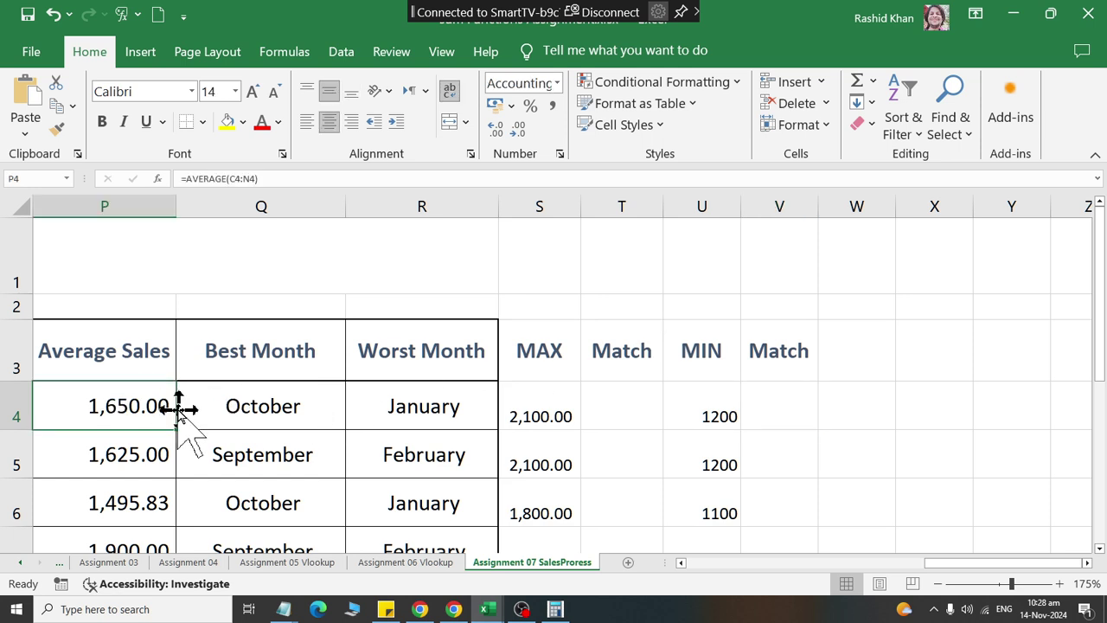
left_click(545, 400)
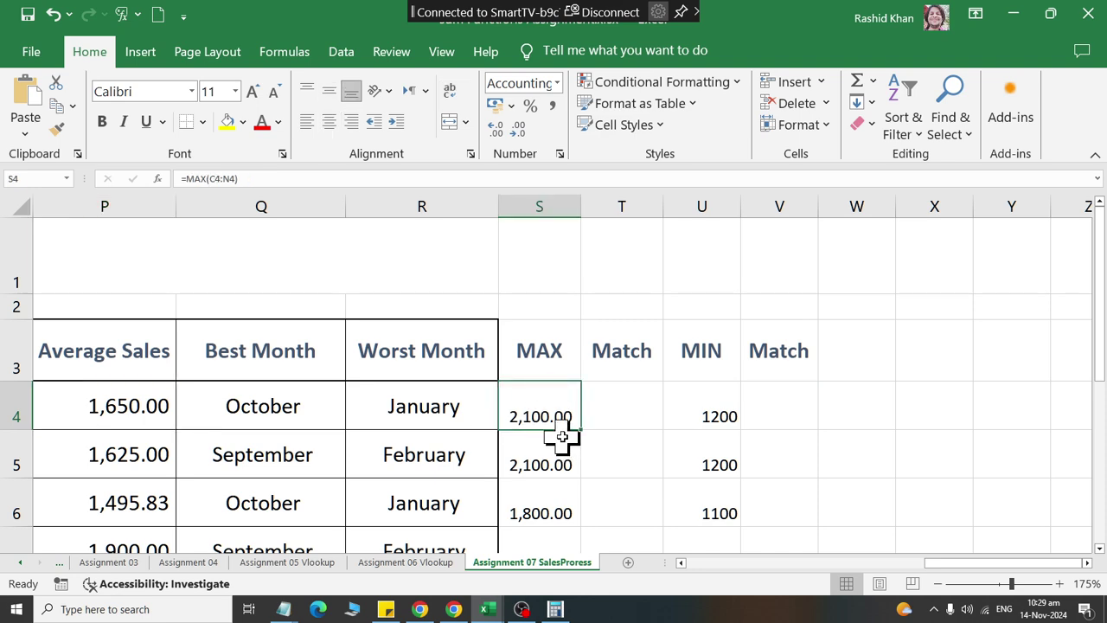
left_click_drag(539, 418, 8, 405)
left_click_drag(87, 405, 8, 415)
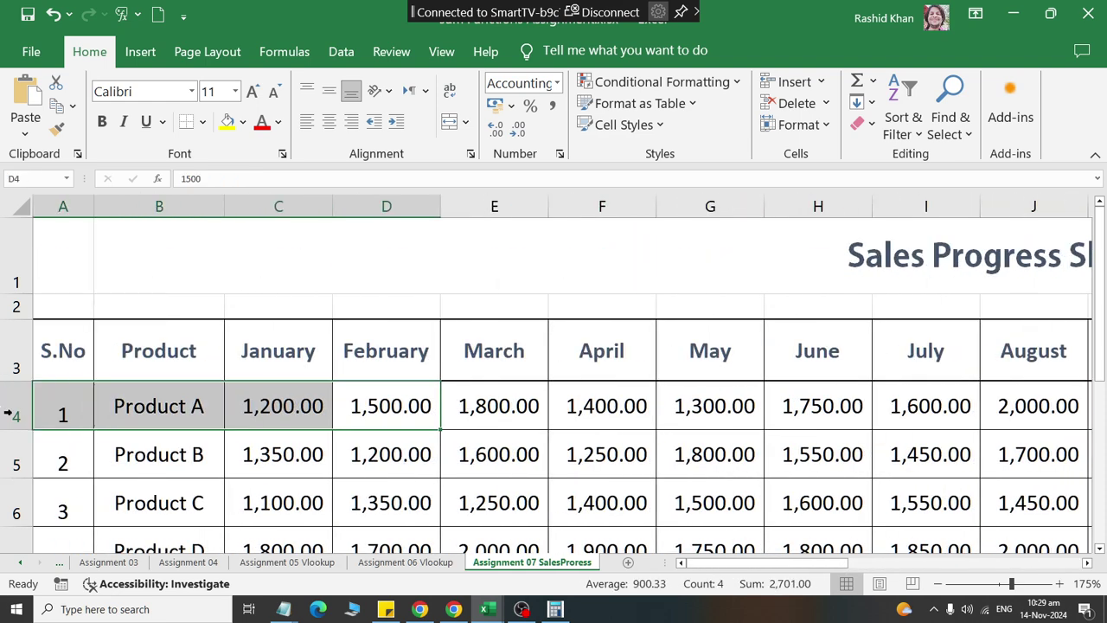
left_click(278, 350)
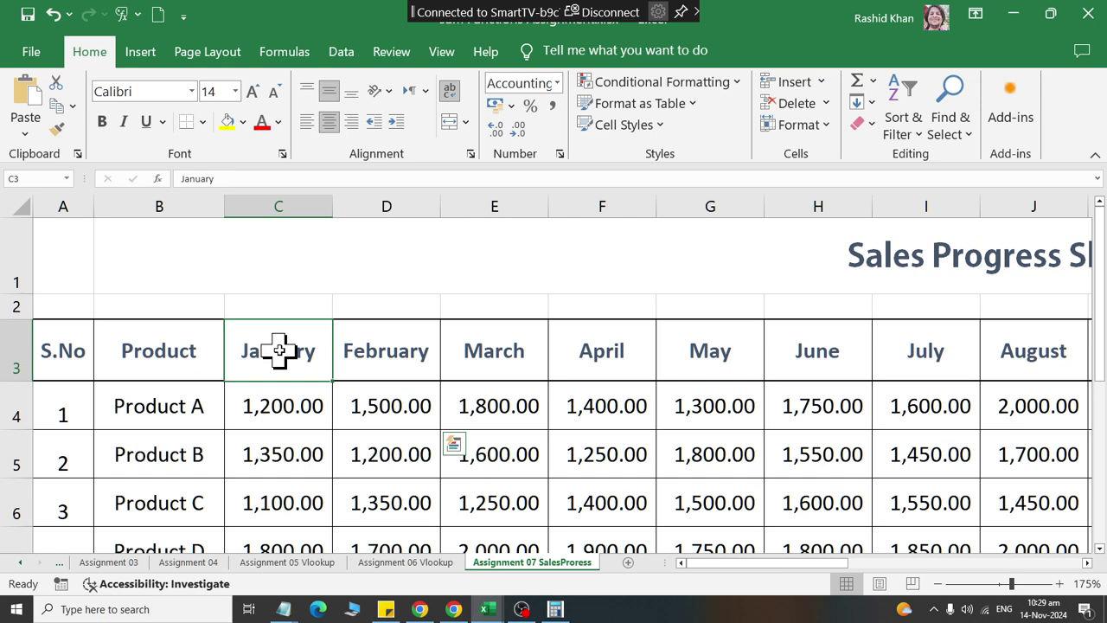
left_click_drag(279, 350, 383, 308)
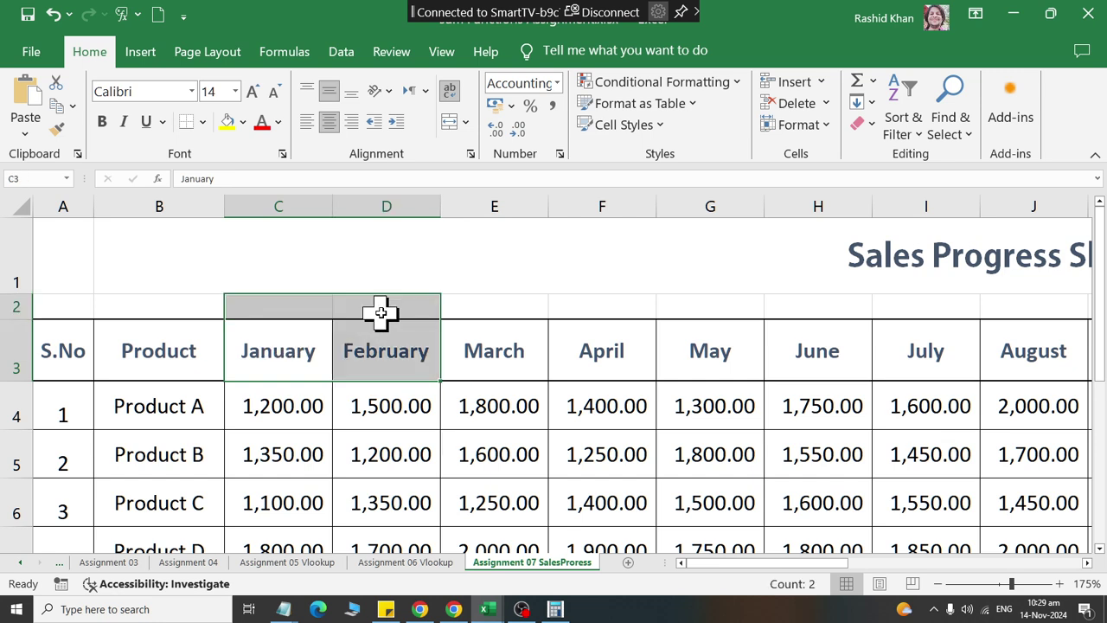
left_click(1062, 341)
left_click_drag(1100, 346, 603, 351)
left_click(395, 358)
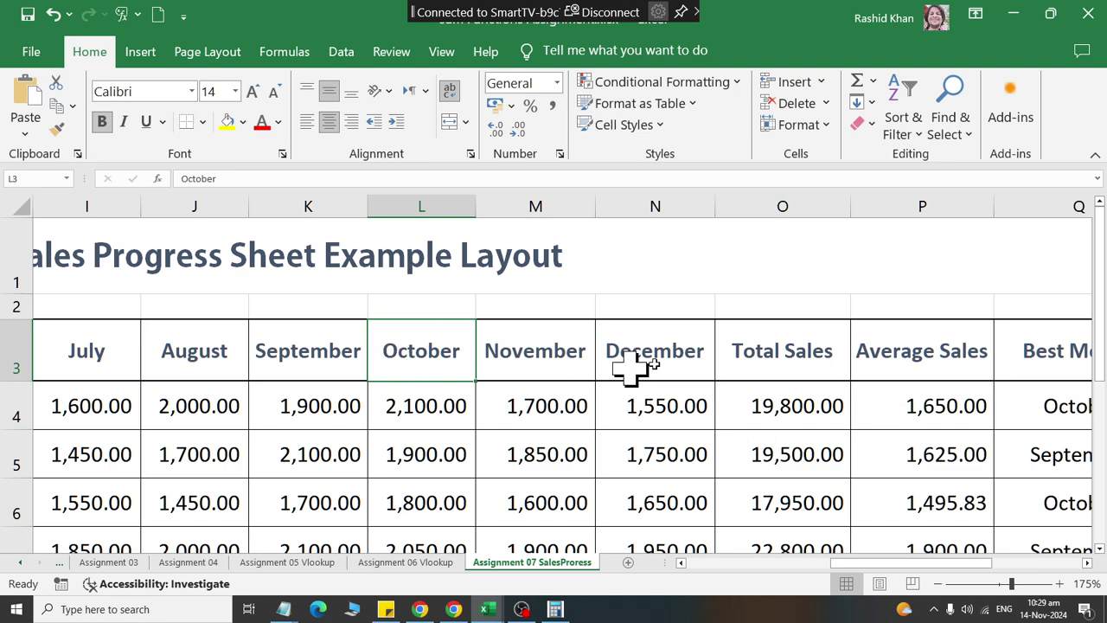
left_click_drag(683, 350, 50, 348)
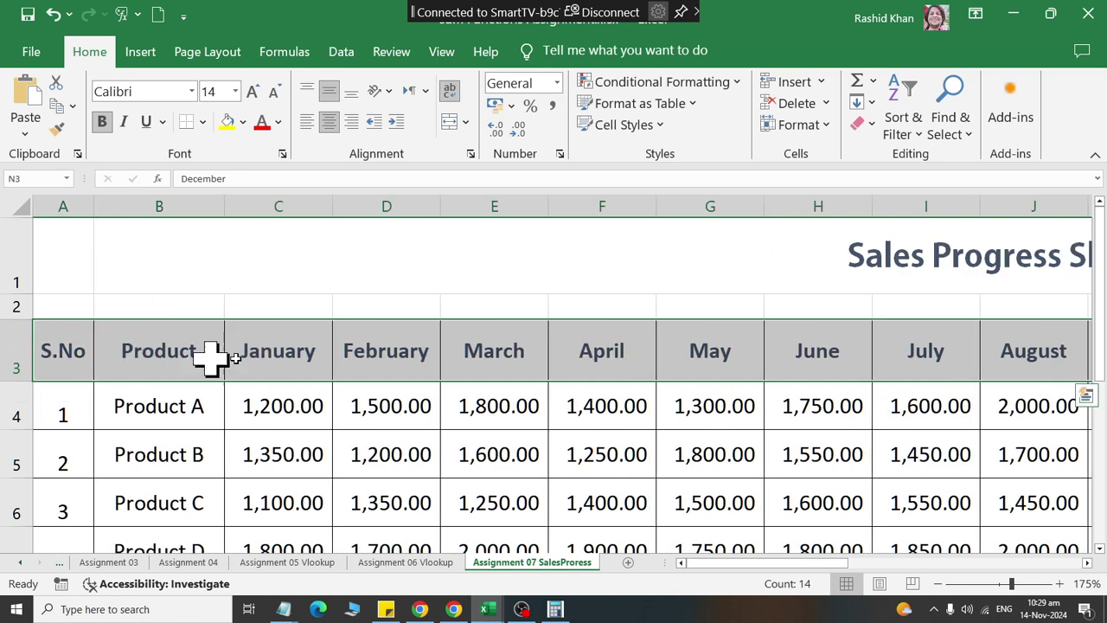
left_click_drag(178, 346, 168, 537)
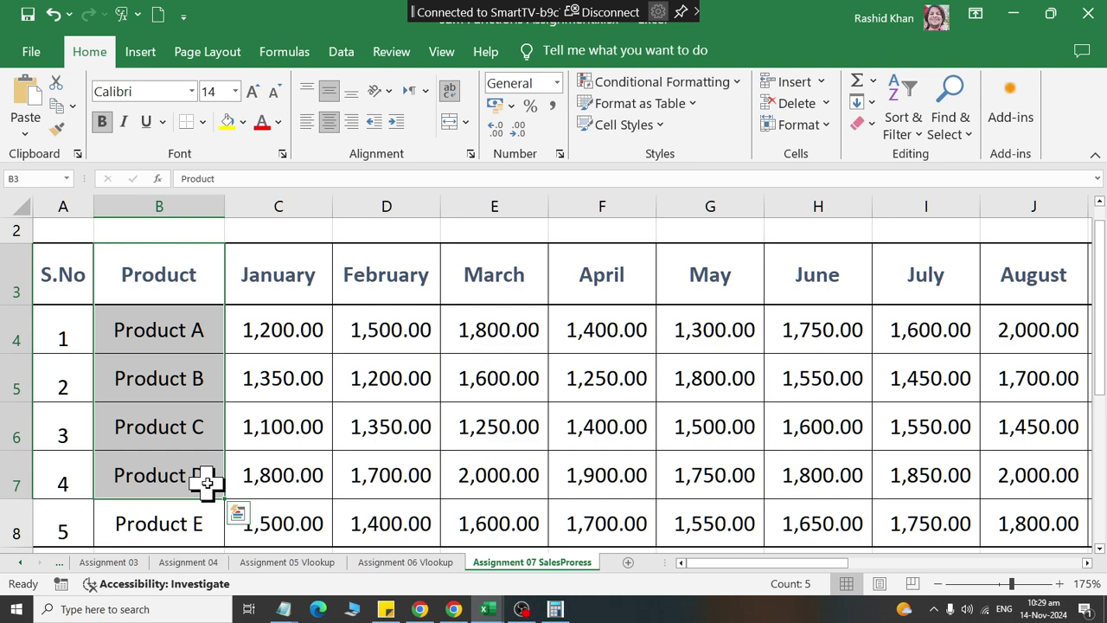
Start a MATCH function in T4 for Product A with S4 as the lookup value
left_click(896, 549)
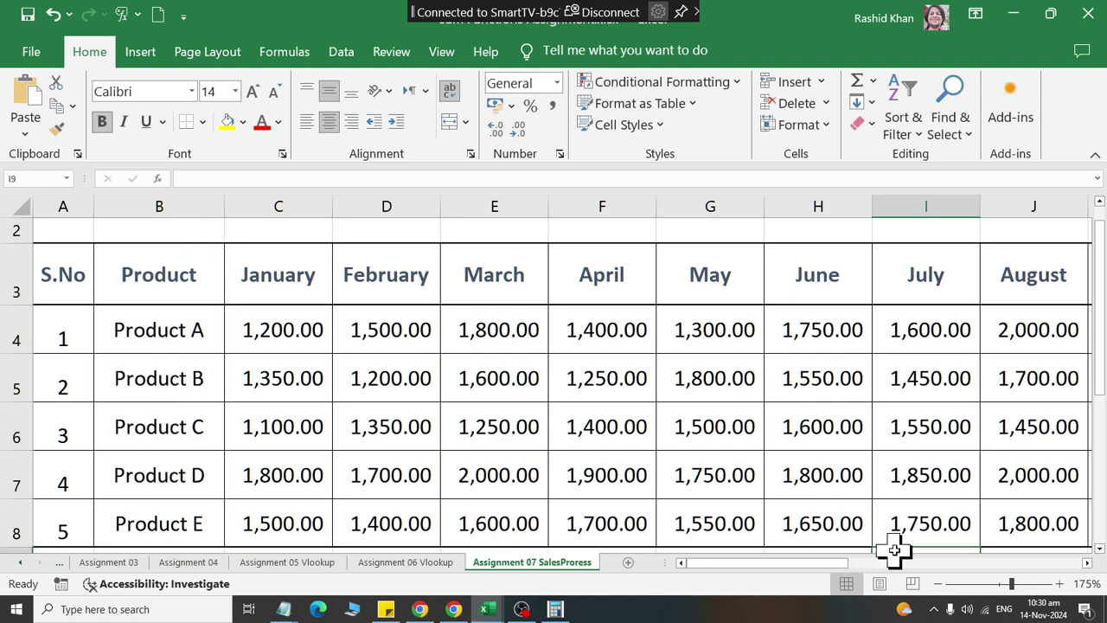
scroll(900, 550, "right", 10)
scroll(901, 549, "down", 2)
scroll(934, 487, "up", 3)
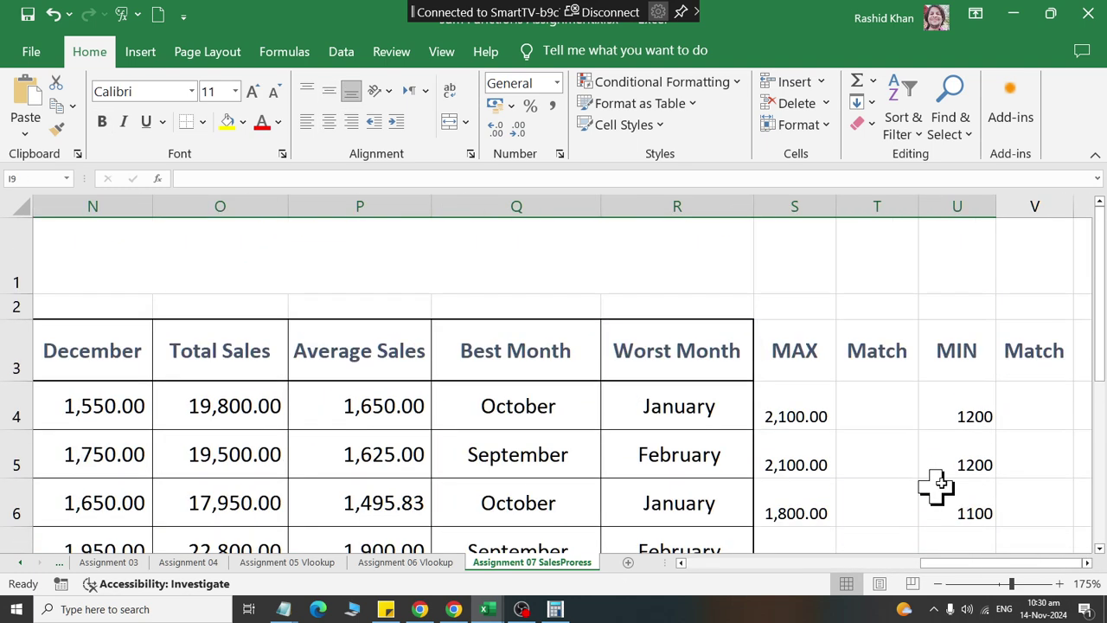
left_click(894, 411)
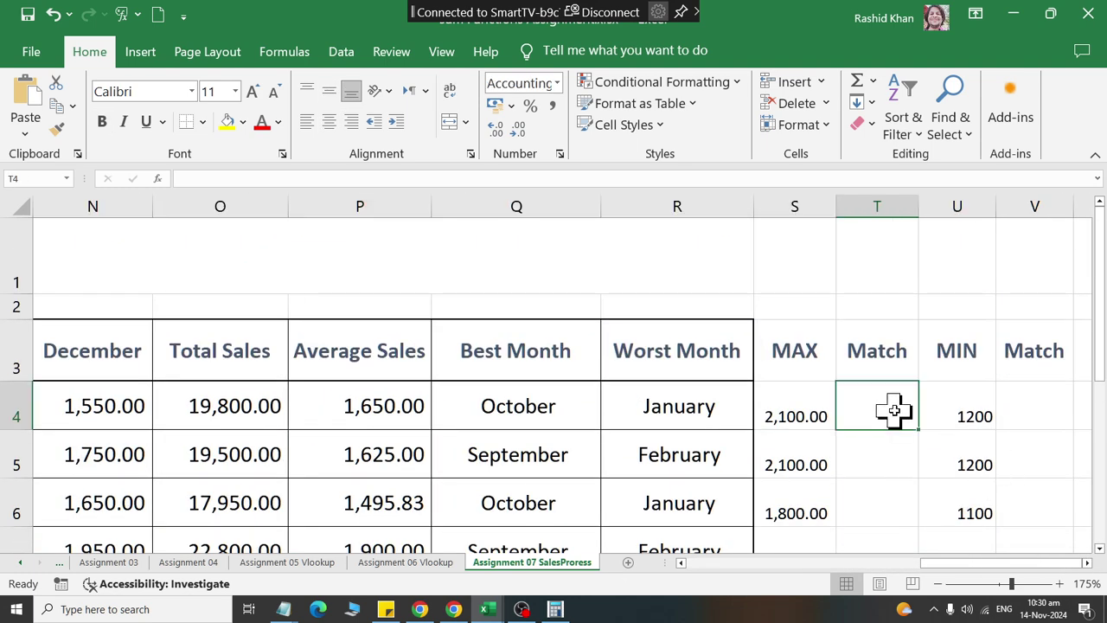
left_click(304, 59)
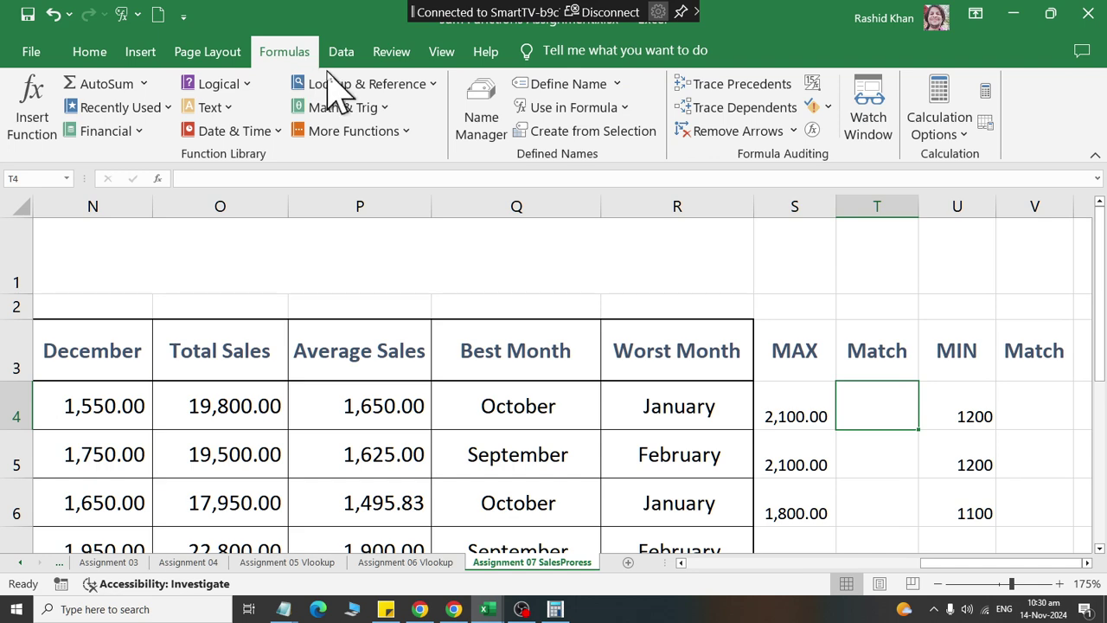
left_click(337, 87)
left_click(374, 370)
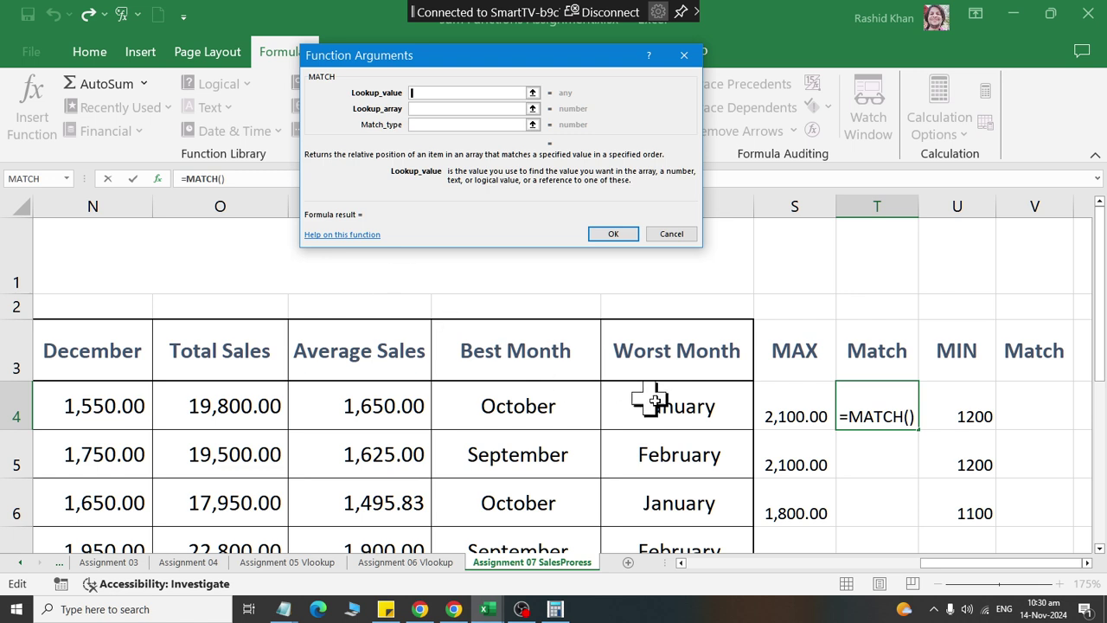
left_click(781, 414)
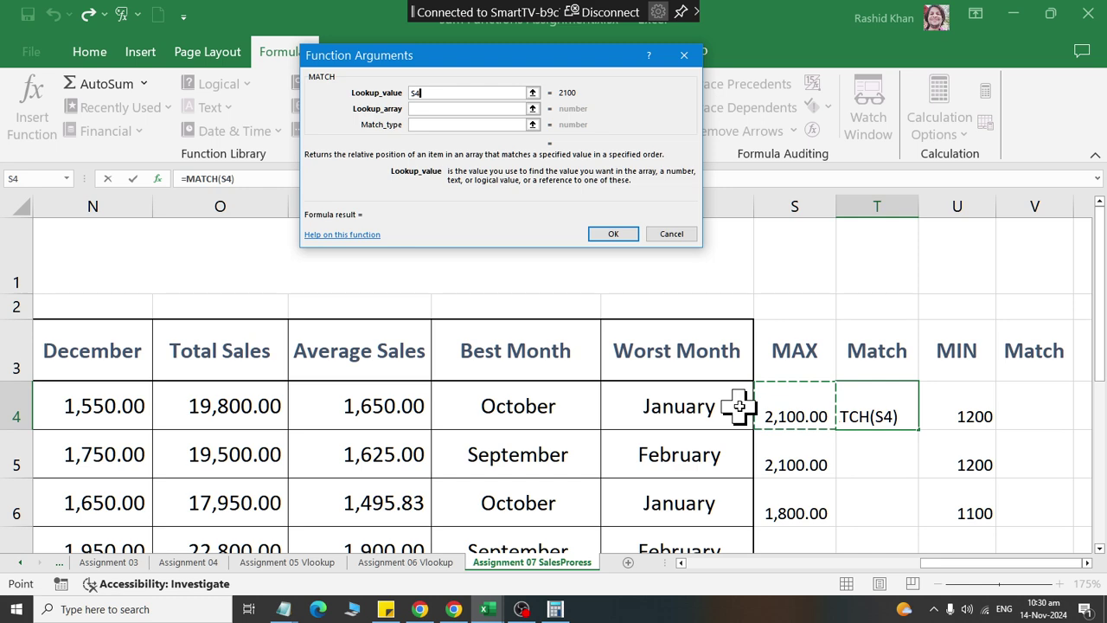
Set the MATCH function's lookup array to Product A's monthly sales range C4:N4
left_click(442, 108)
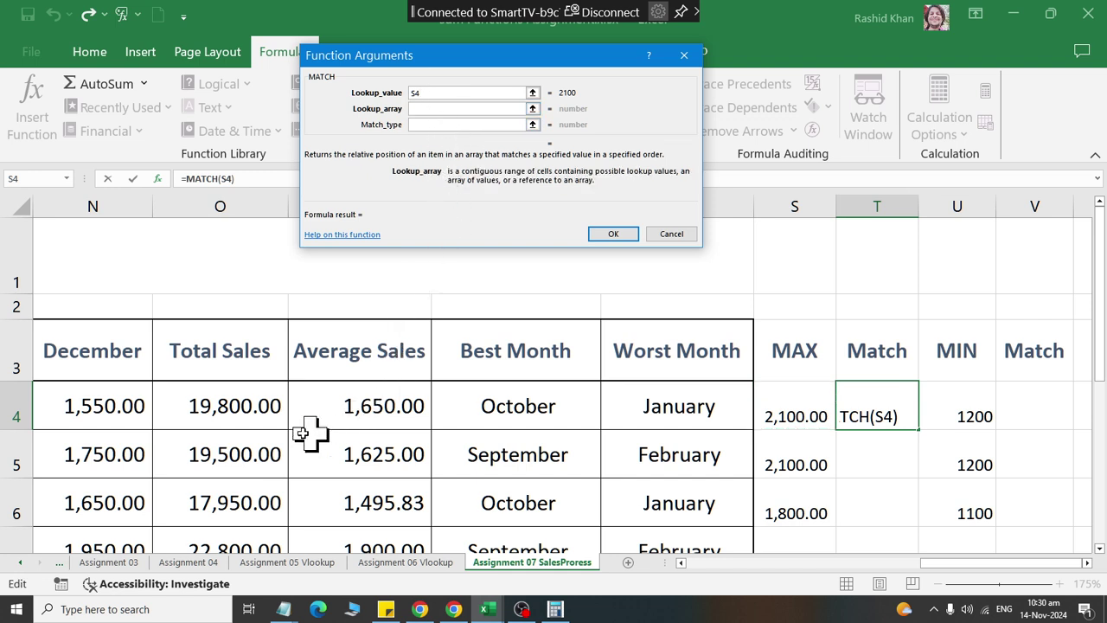
left_click(208, 408)
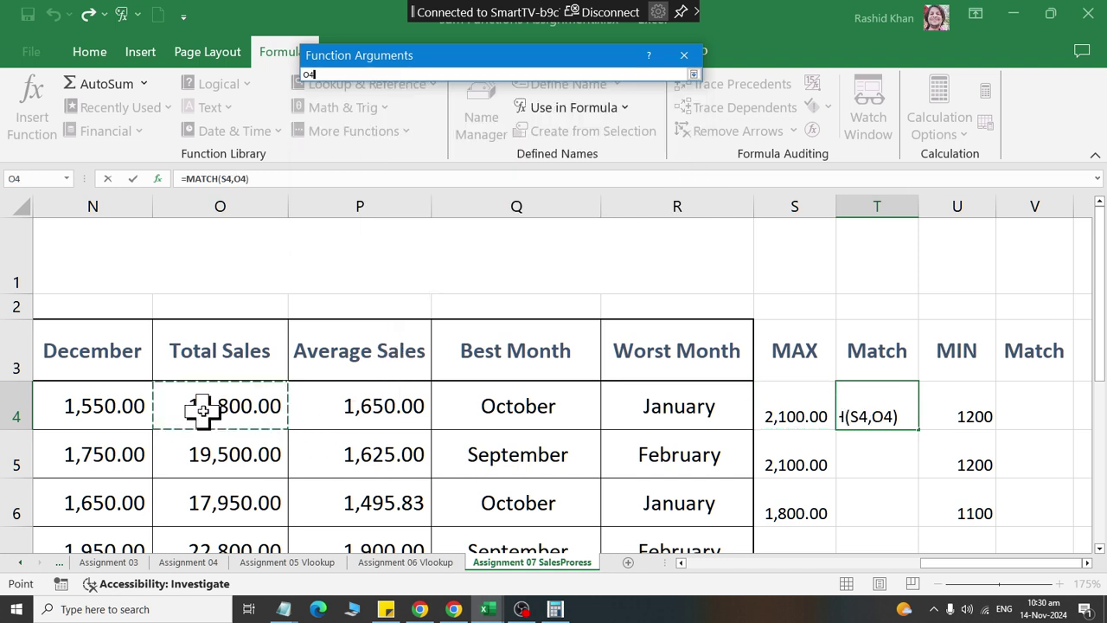
left_click_drag(175, 409, 230, 415)
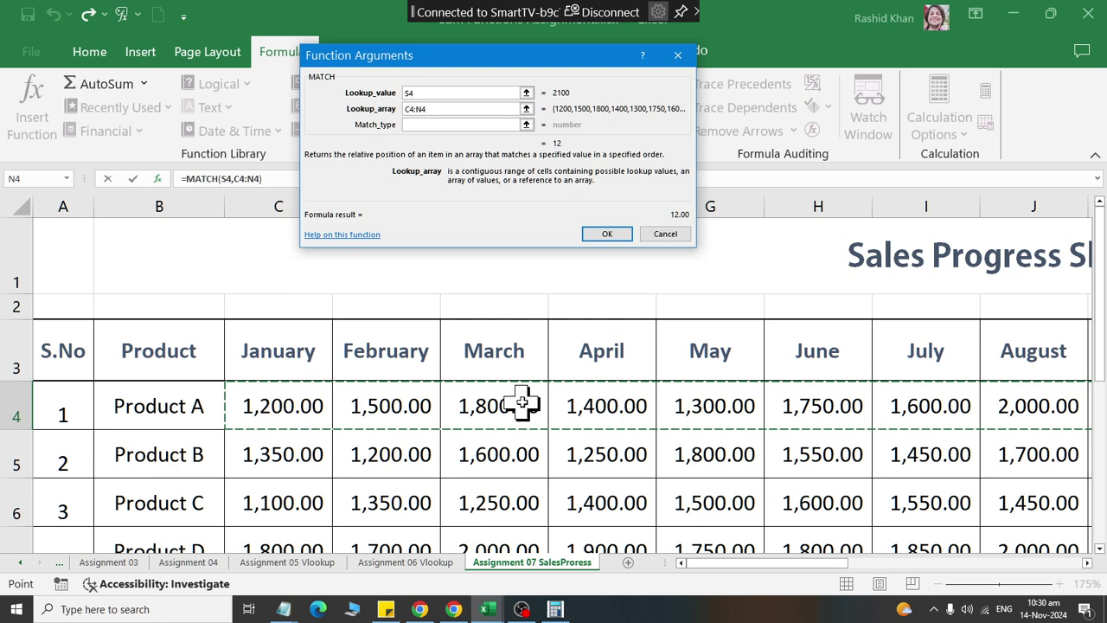
left_click(458, 97)
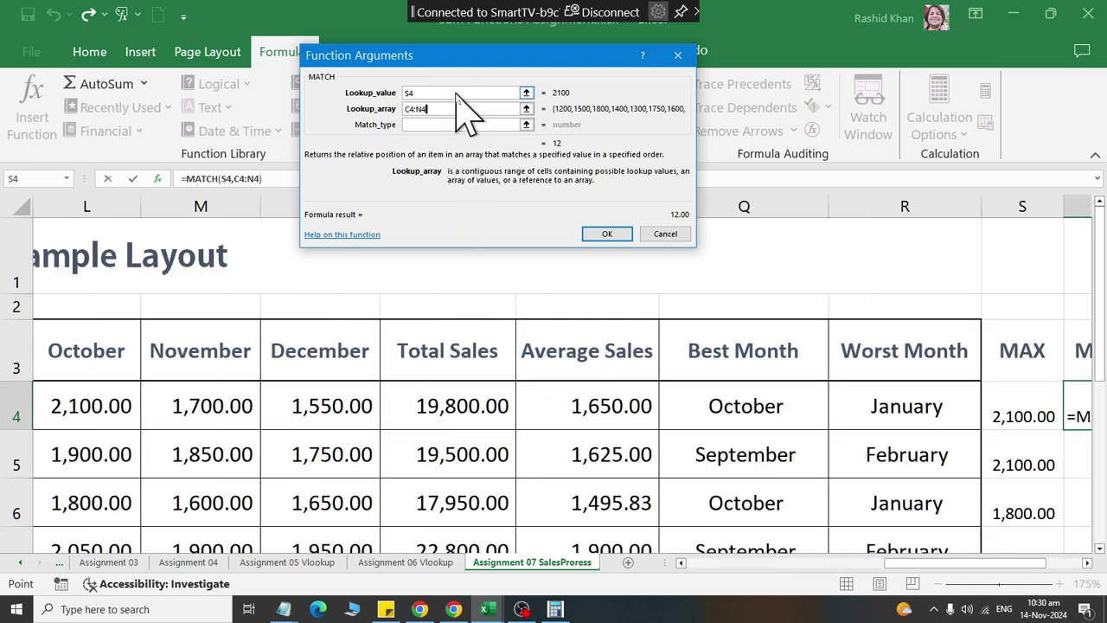
Set the match type to 0 and complete Product A's MATCH formula in T4
left_click(457, 93)
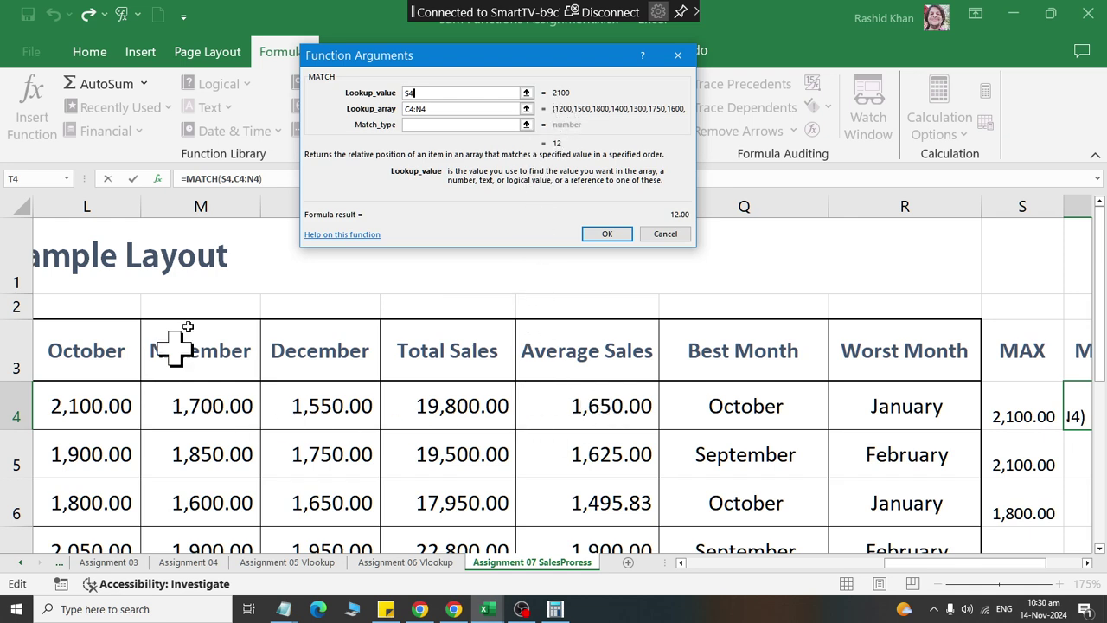
left_click(430, 126)
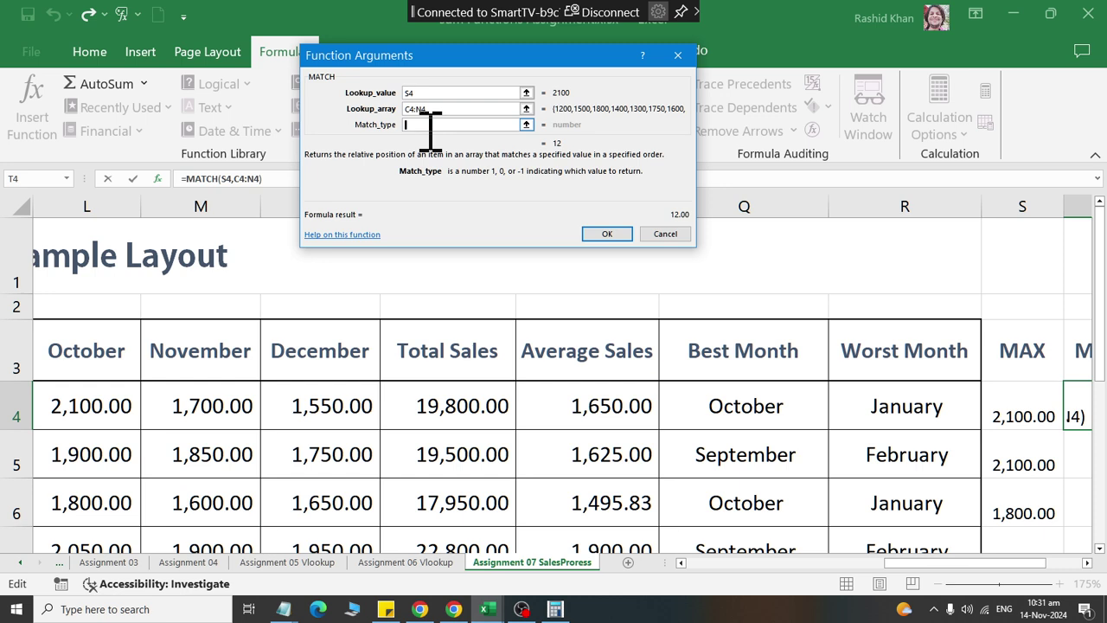
type("0")
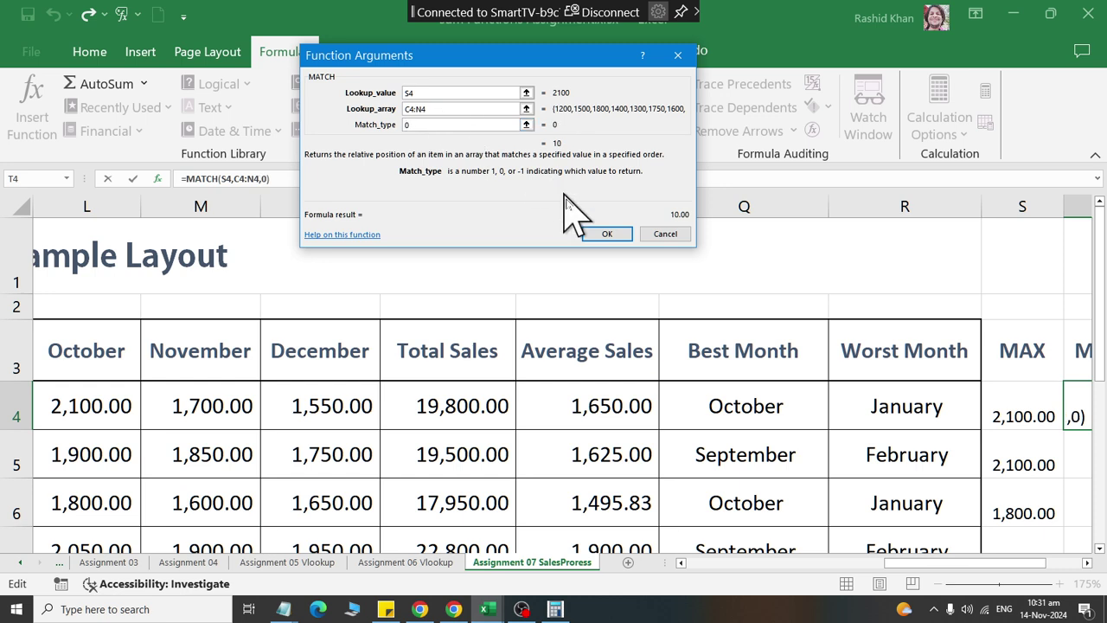
left_click(606, 234)
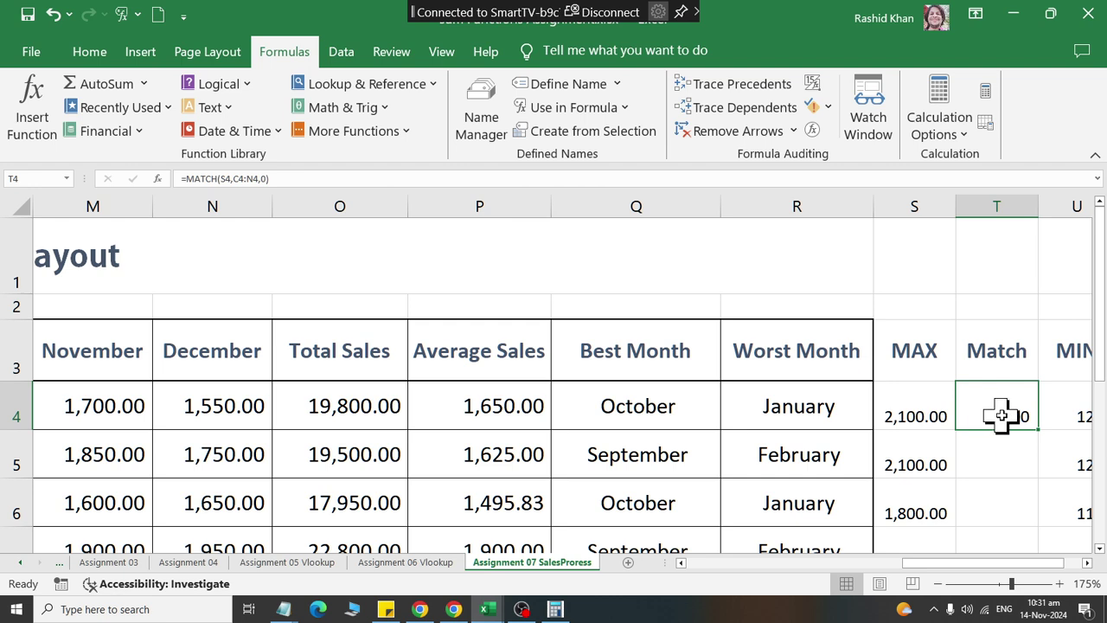
Examine Product A's MAX formula in S4 and count through its monthly sales from January to October against the MATCH result
left_click(924, 418)
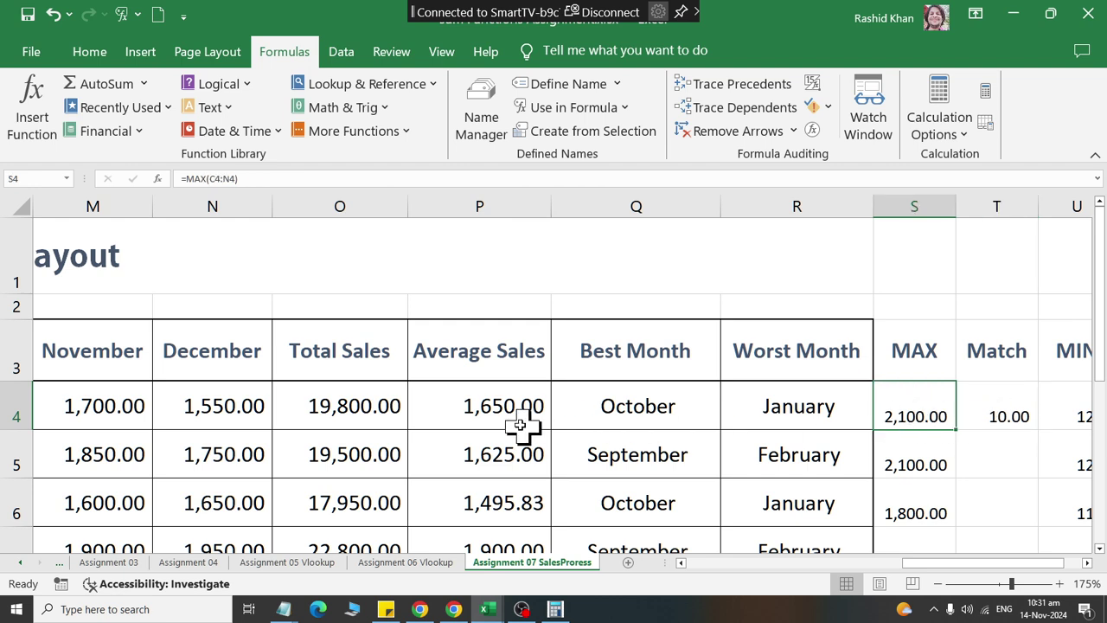
left_click_drag(253, 413, 965, 413)
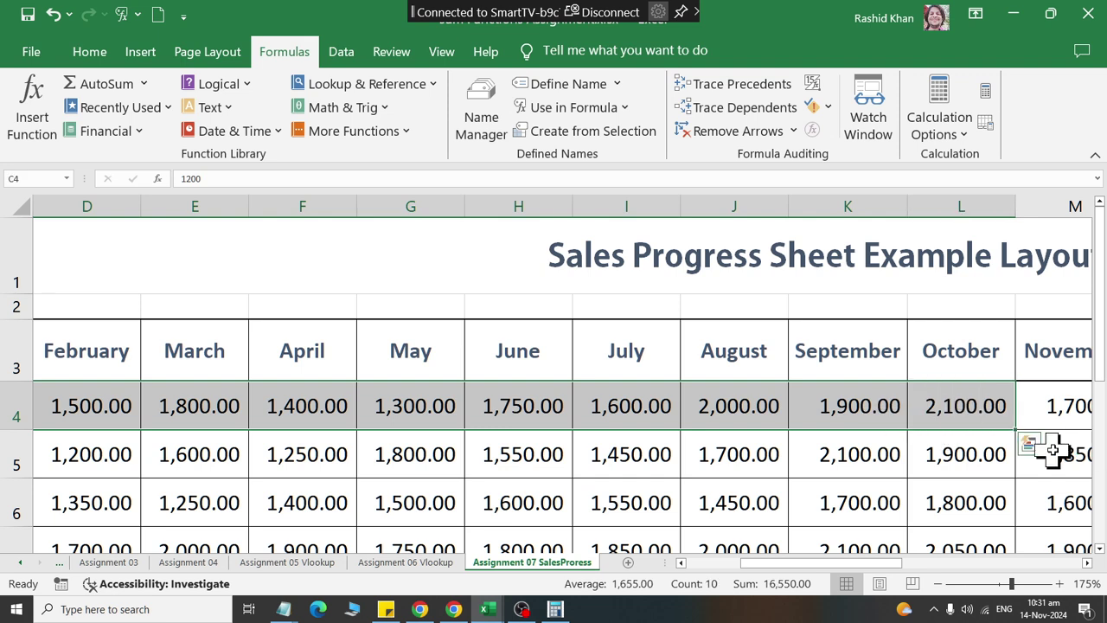
key("Right")
key("Right")
key("Right")
key("Right")
key("Right")
key("Right")
key("Right")
key("Right")
key("Right")
key("Right")
key("Right")
key("Right")
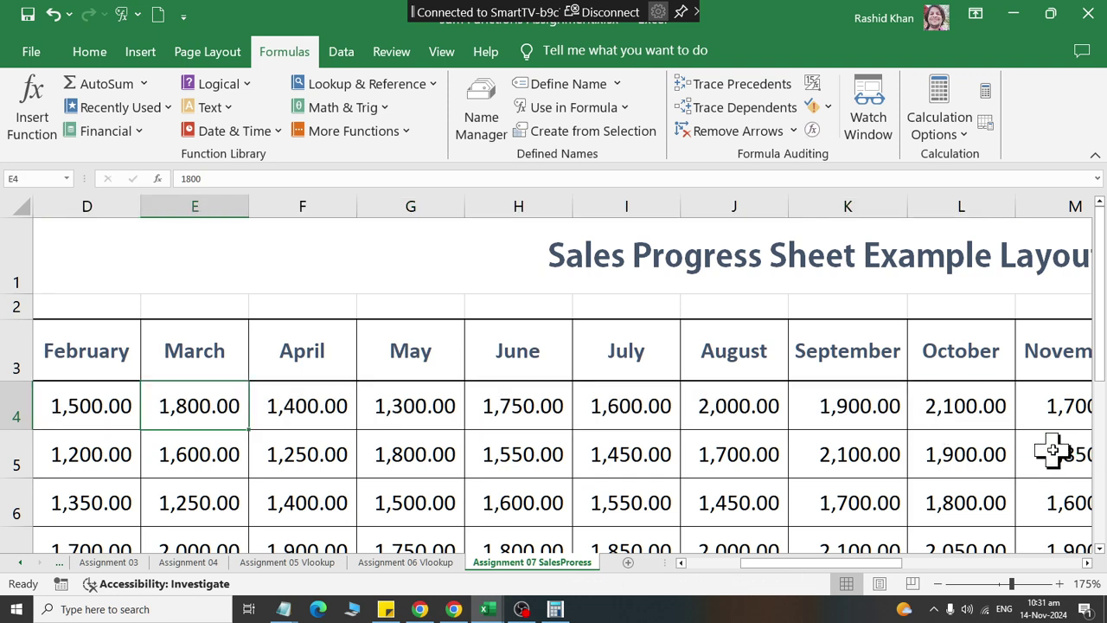
Start a MATCH function in V4 for Product A with the MIN value in U4 as the lookup value
key("Right")
key("Right")
key("Right")
key("Right")
key("Right")
key("Right")
key("Right")
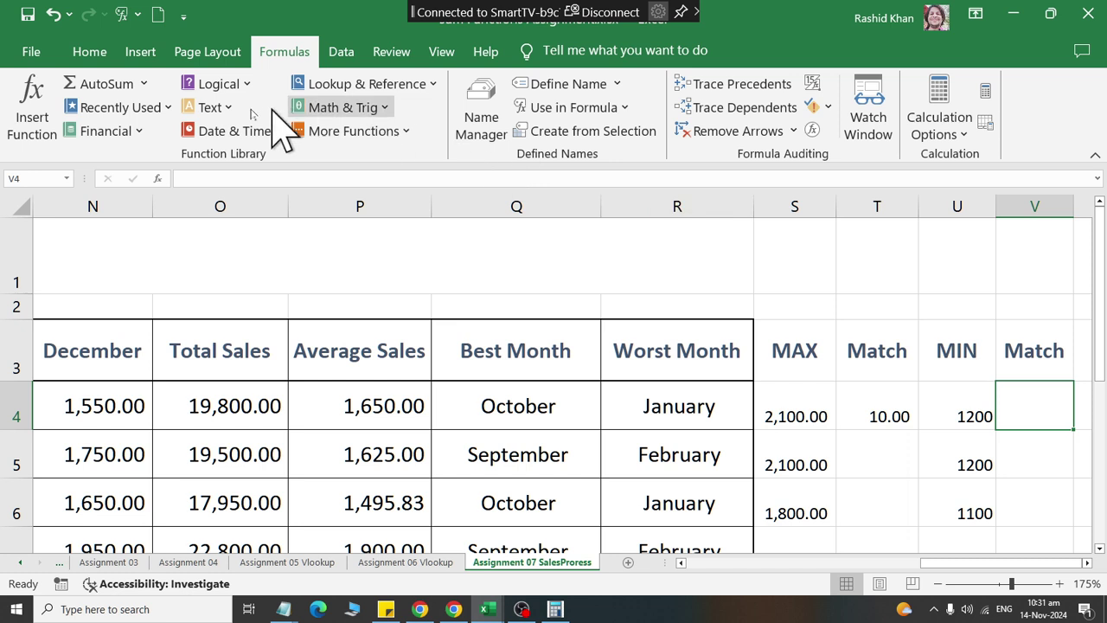
left_click(328, 87)
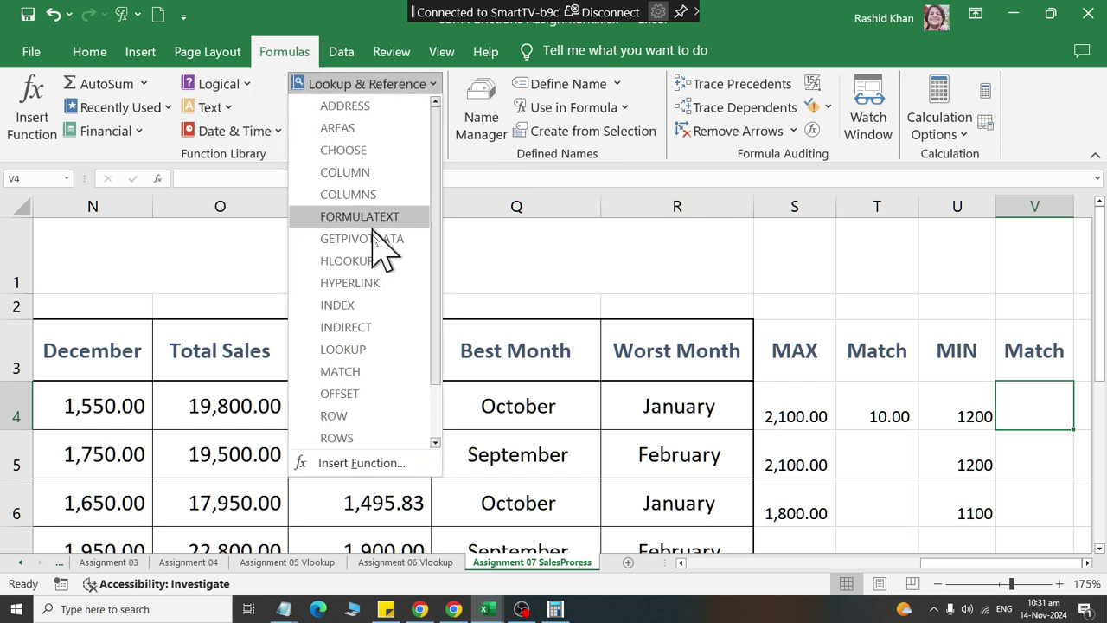
left_click(386, 374)
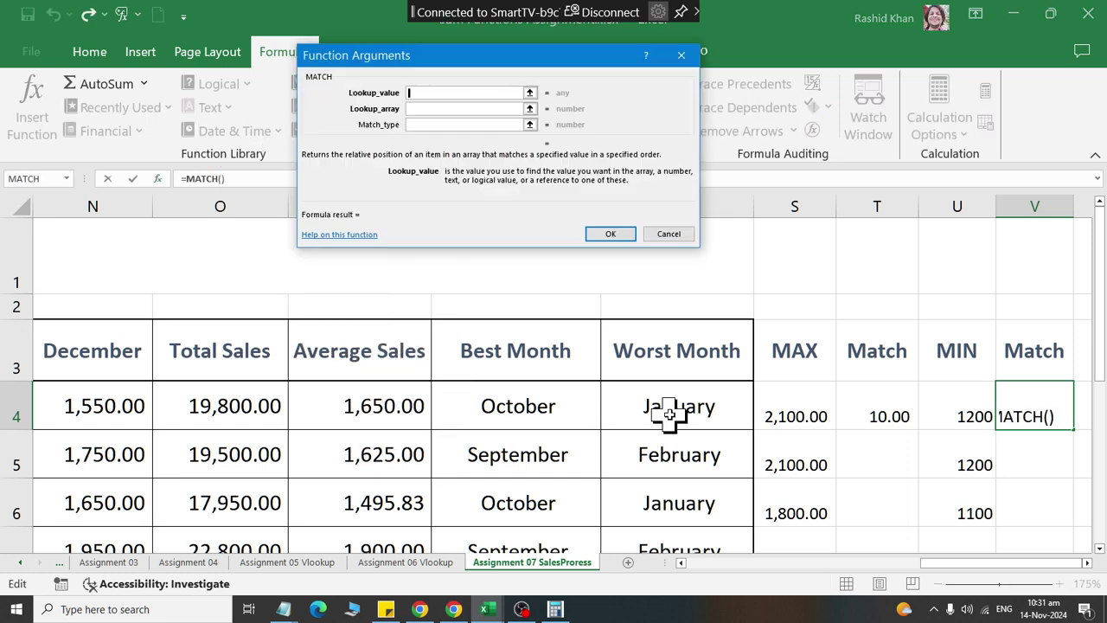
left_click(965, 408)
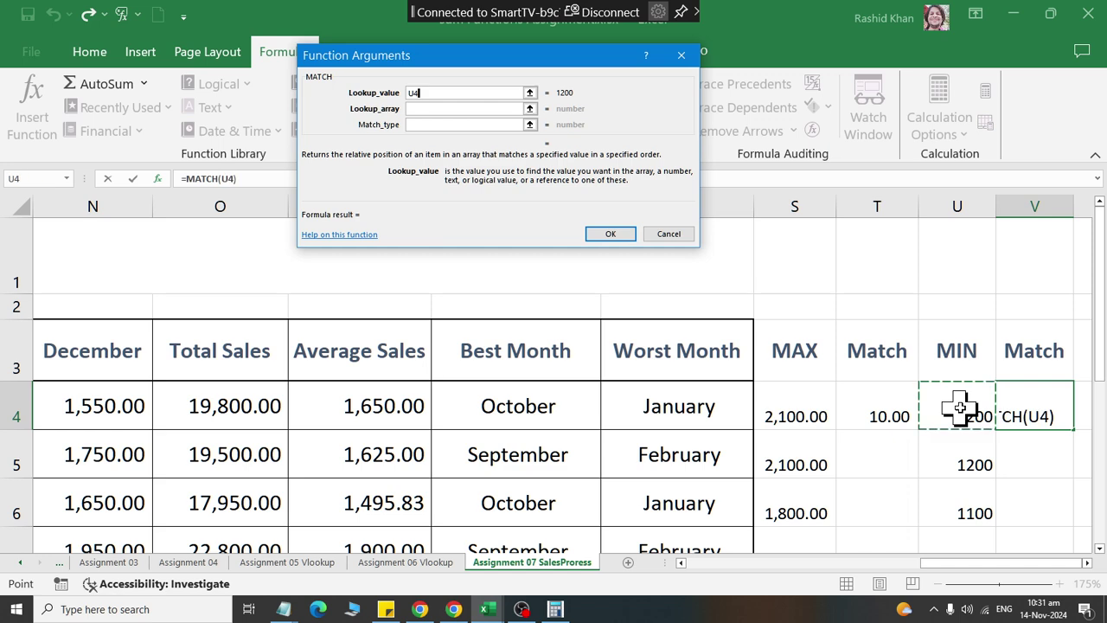
Set the lookup array to C4:N4 and the match type to 0, completing the MATCH formula in V4
left_click(447, 110)
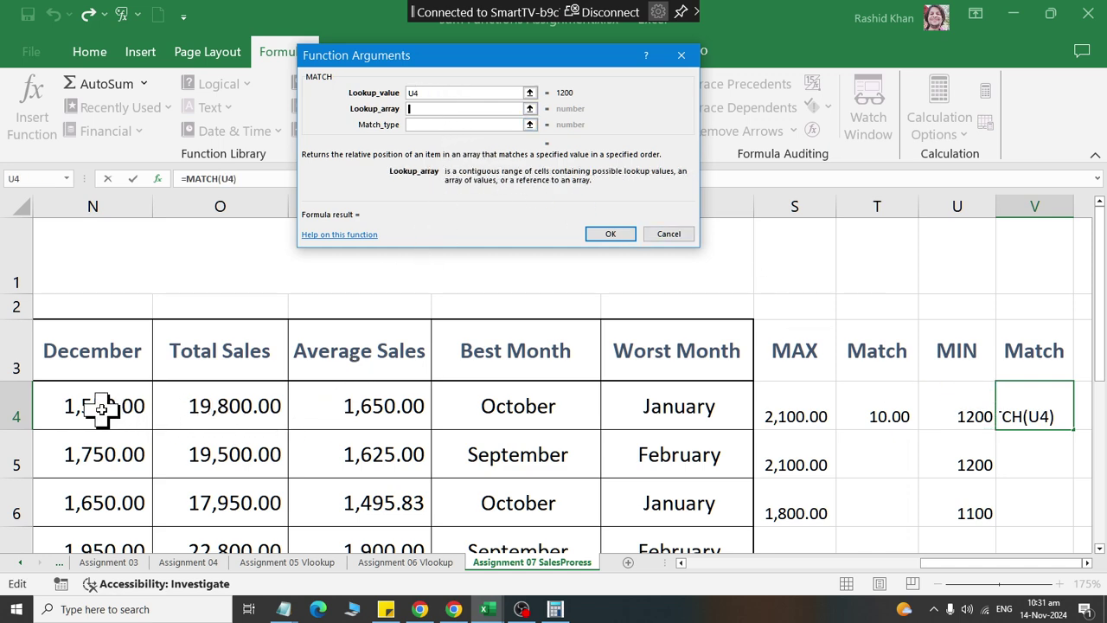
left_click_drag(101, 408, 265, 415)
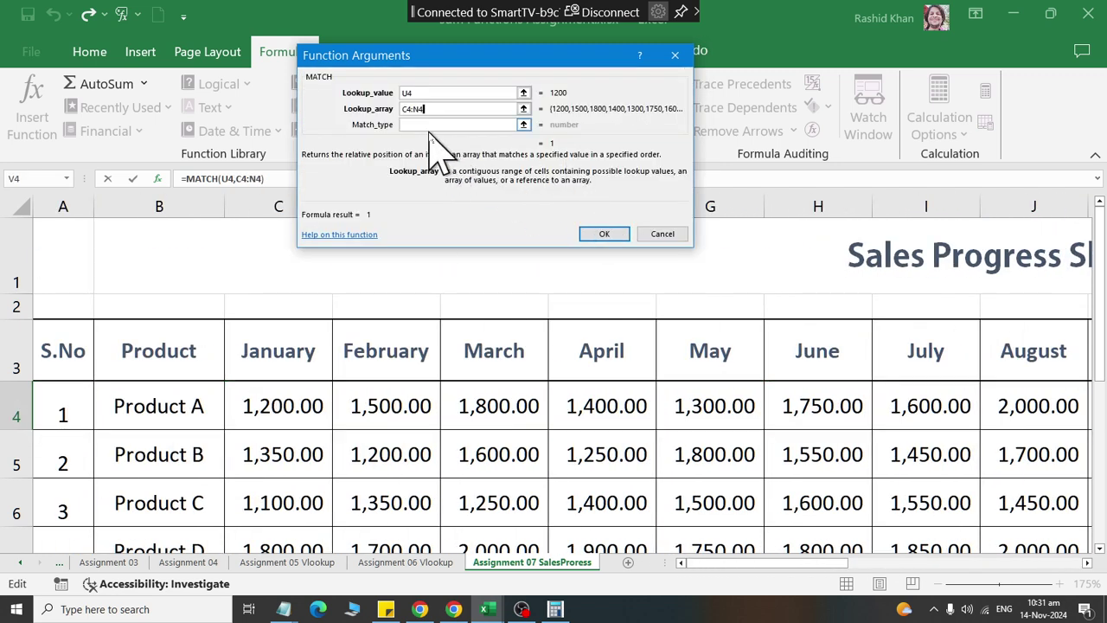
left_click(427, 124)
type("0")
key("Return")
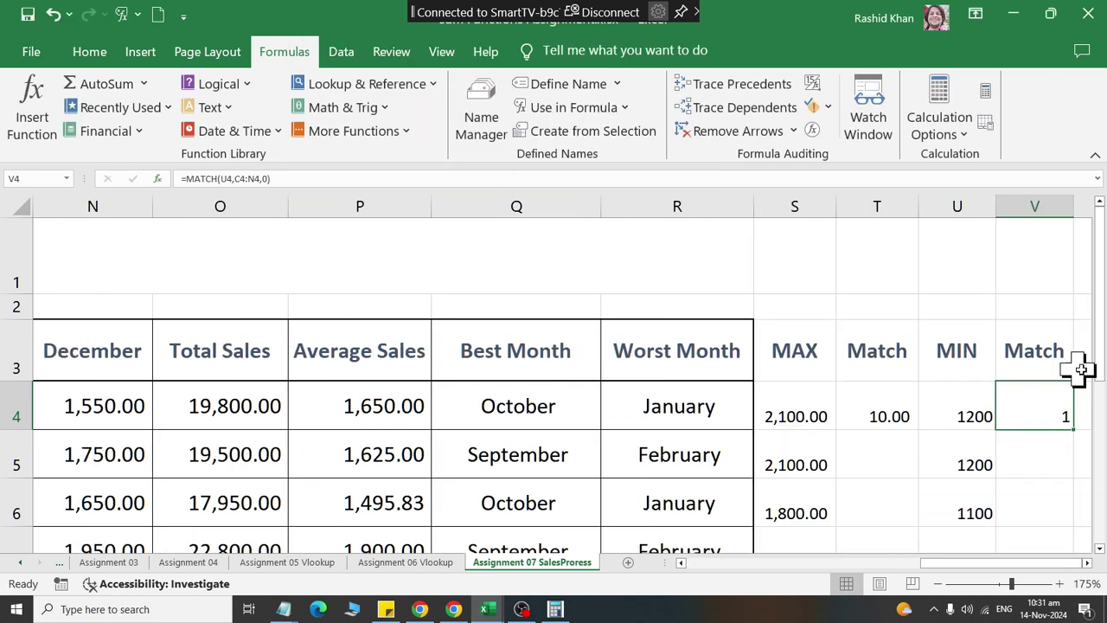
Fill the MATCH formulas in V4 and T4 down to row 8 for the remaining products
double_click(1072, 430)
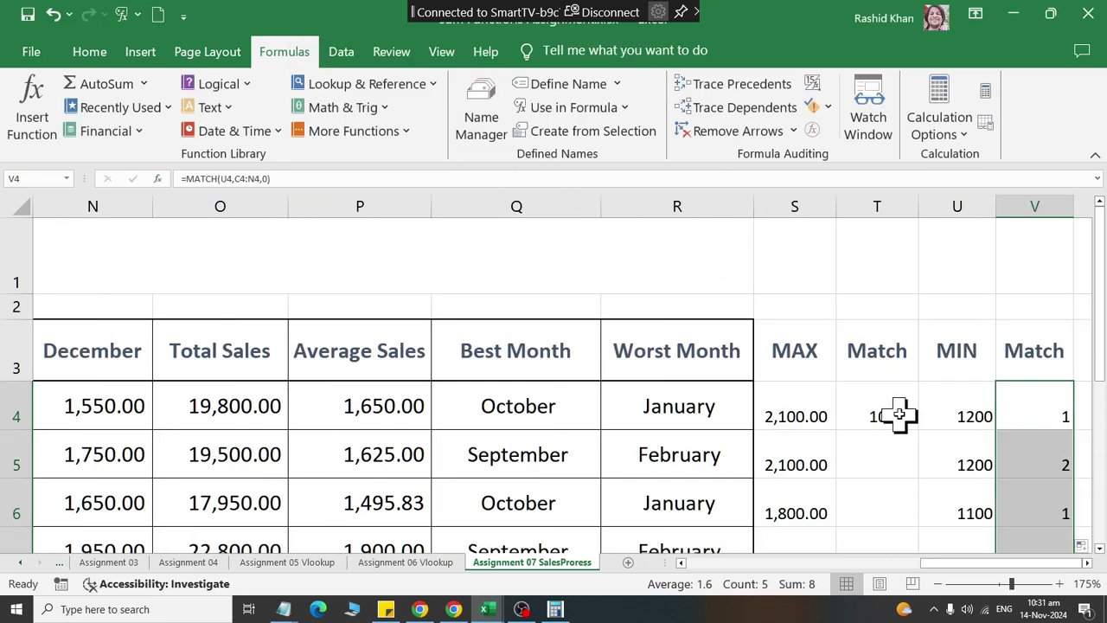
left_click(896, 417)
double_click(919, 431)
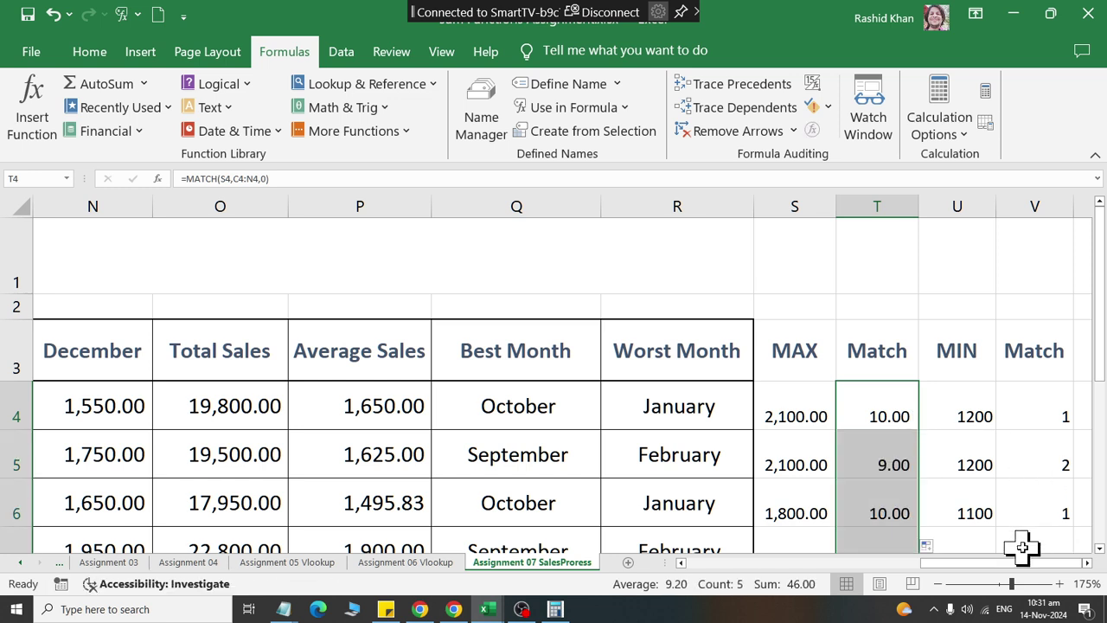
Examine the MAX and MATCH formulas for the lower products in columns S, T and V
left_click(774, 467)
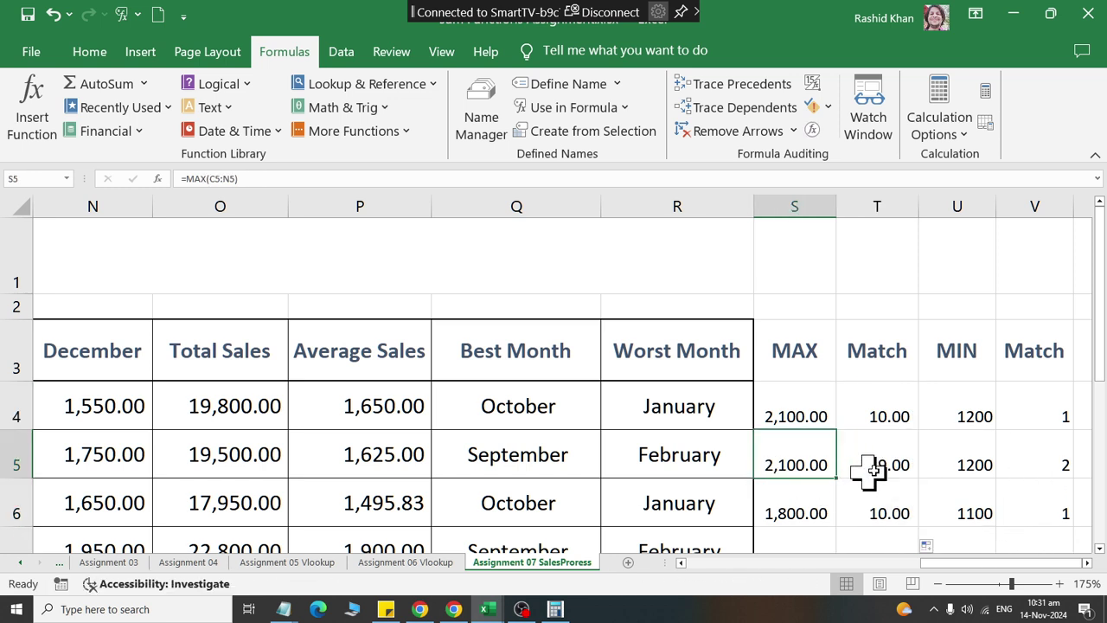
left_click(869, 467)
left_click(790, 514)
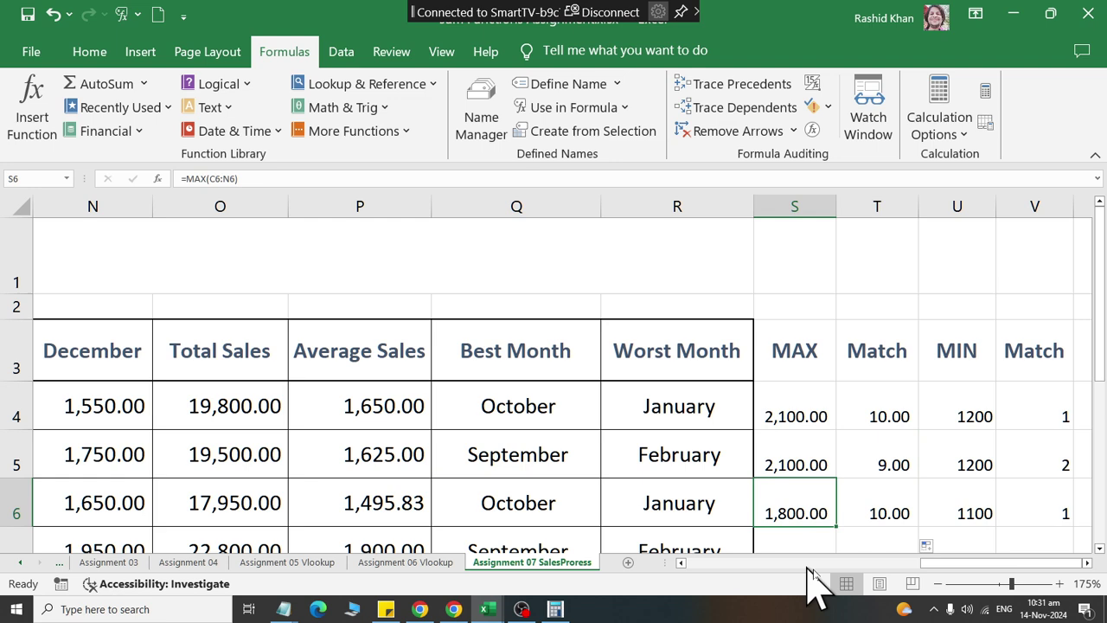
left_click(870, 510)
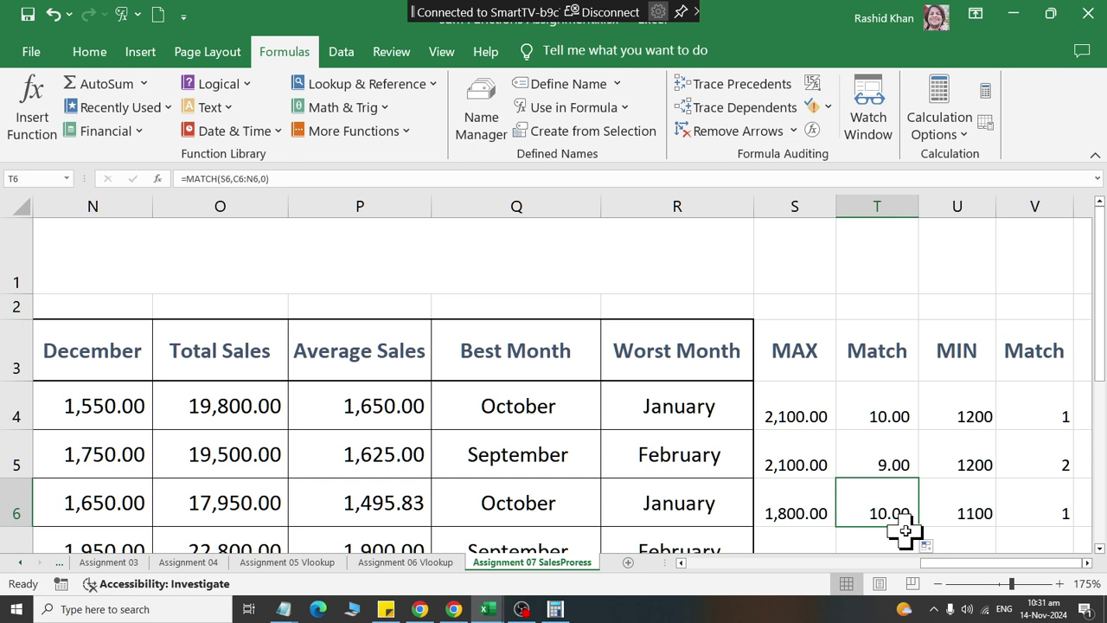
left_click(1047, 507)
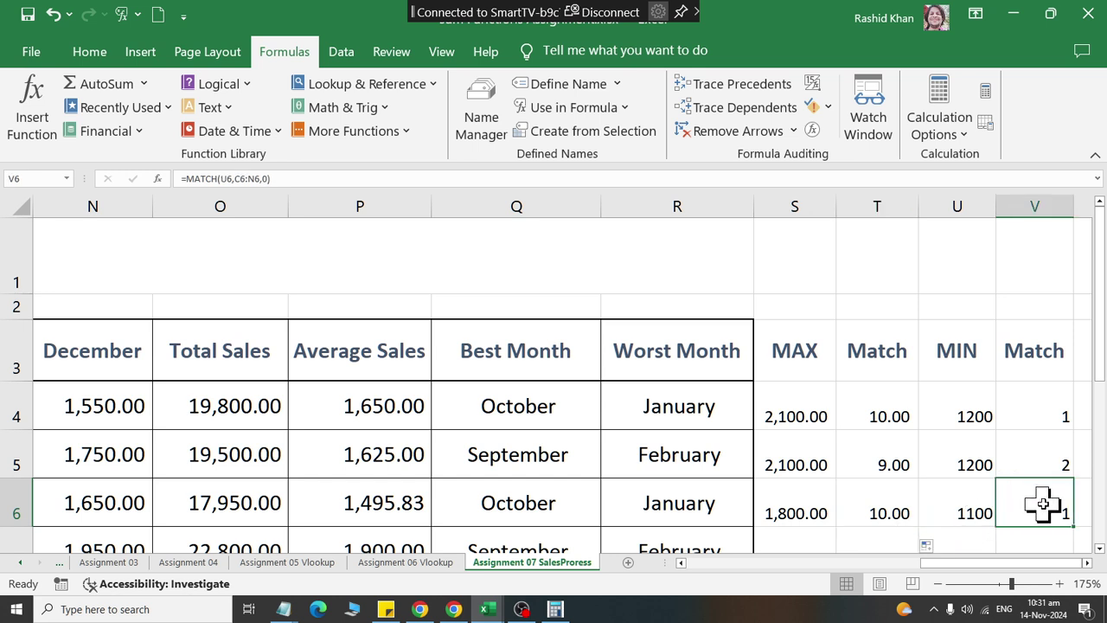
scroll(1040, 509, "down", 1)
left_click(1041, 511)
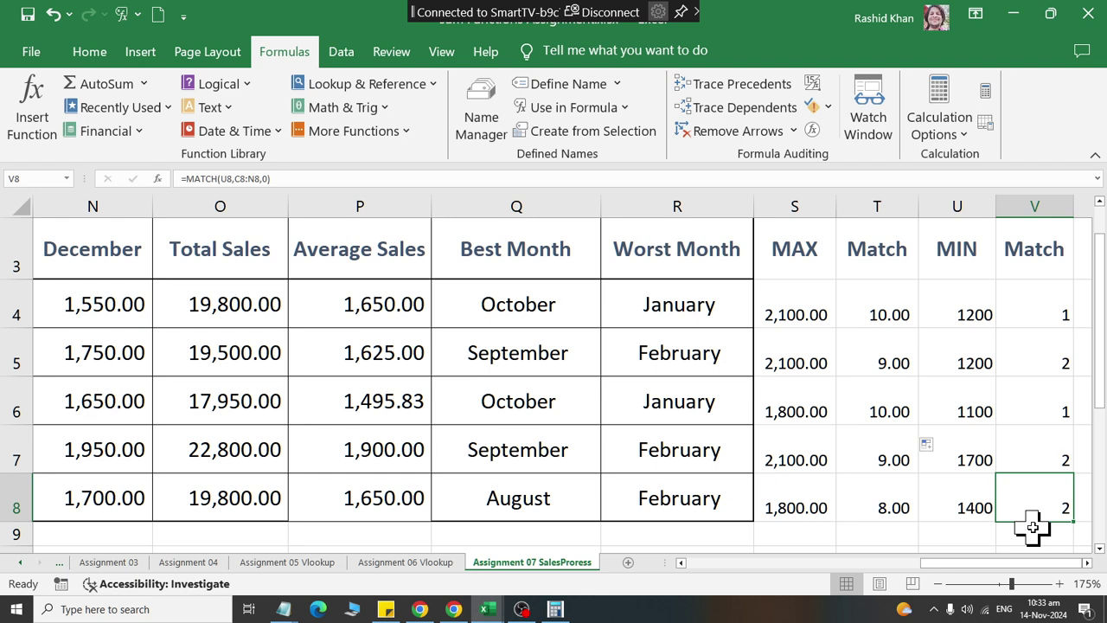
Review the MAX, MIN and Match helper columns in S4:V8, comparing the MATCH formulas in T4, V4 and V5
left_click_drag(787, 300, 1034, 526)
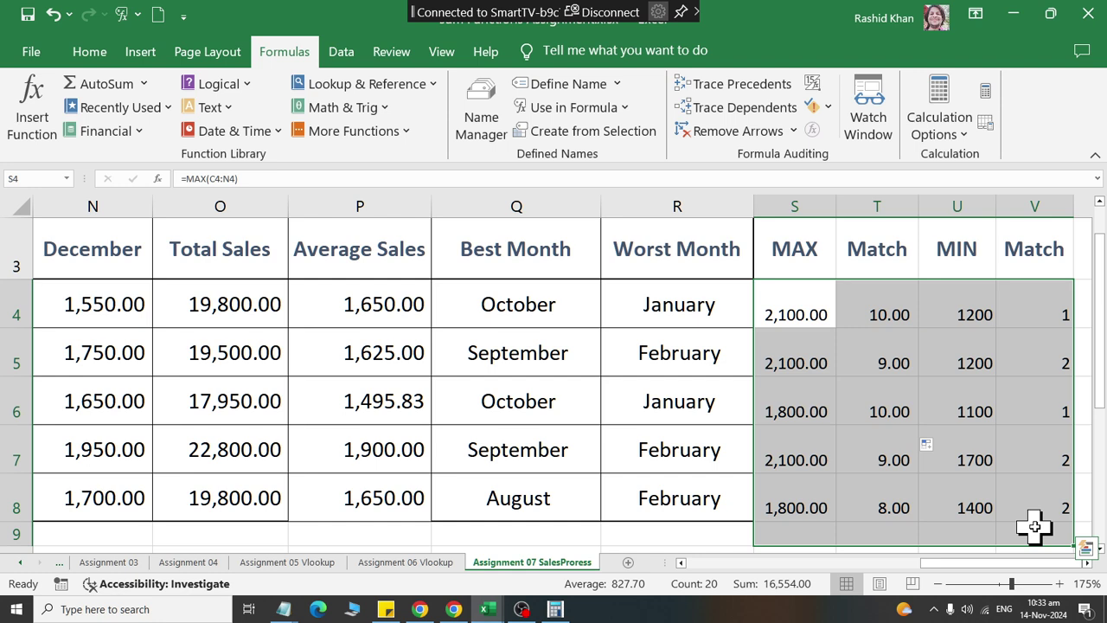
left_click(815, 318)
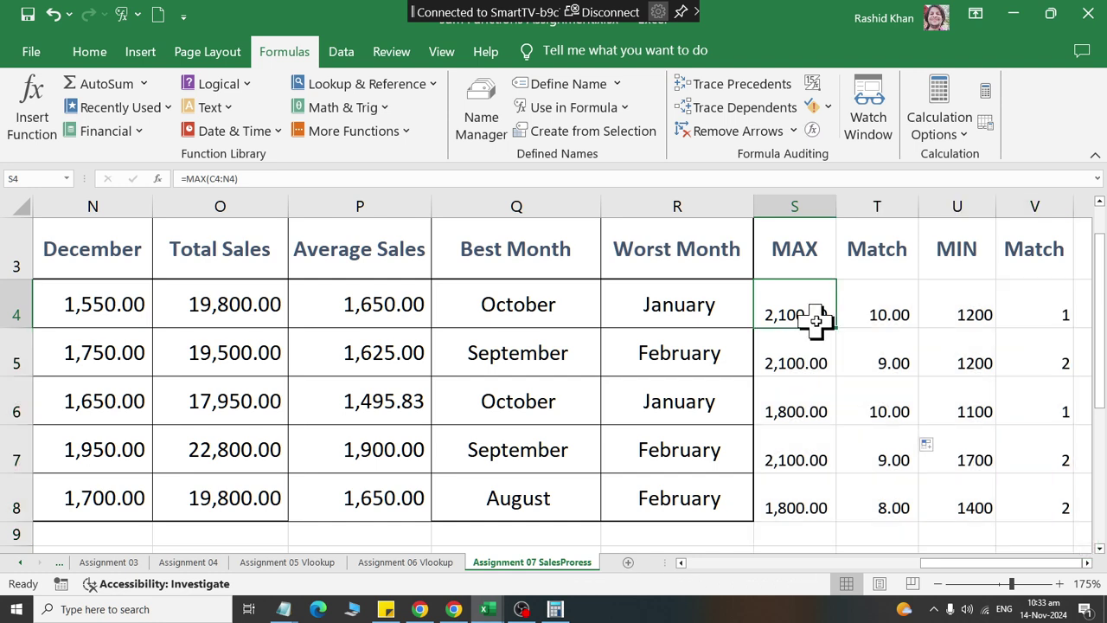
left_click(875, 318)
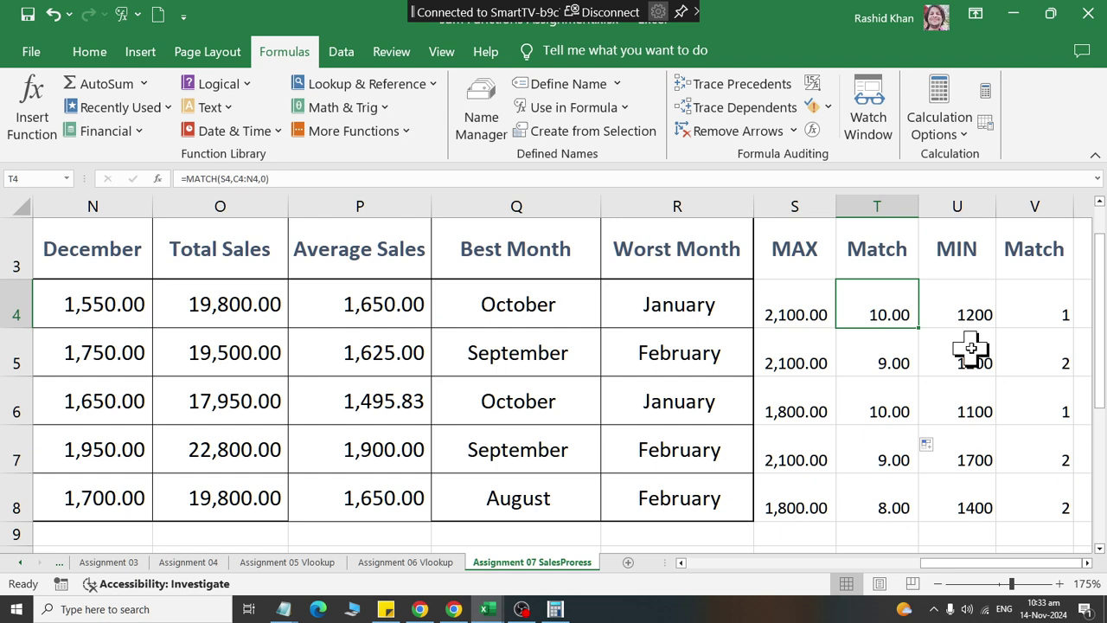
left_click(1042, 310)
left_click(1021, 357)
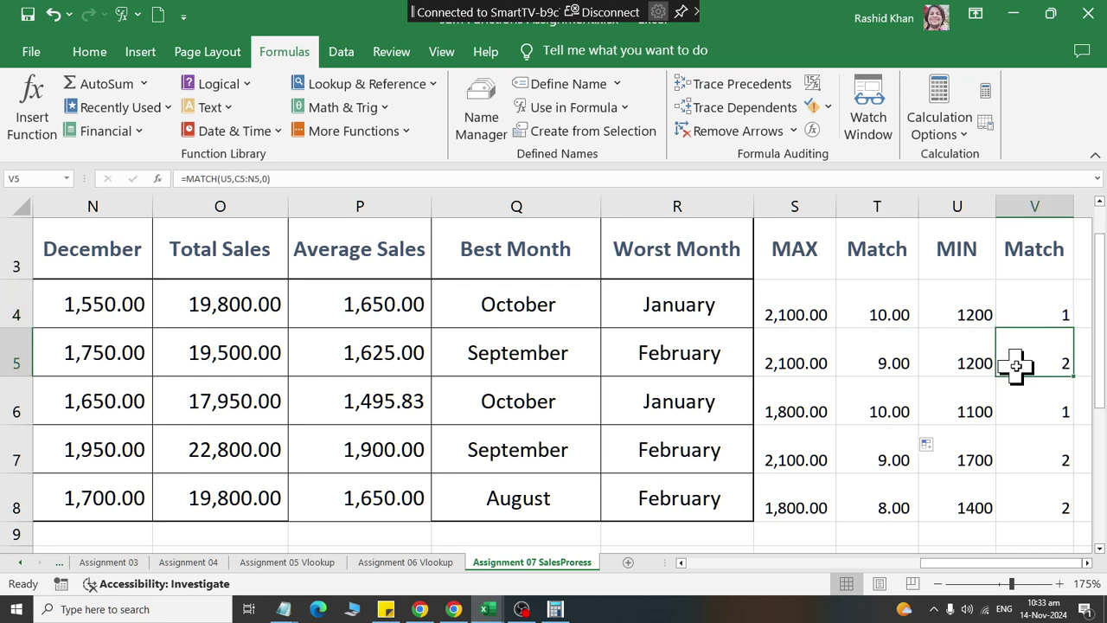
left_click_drag(893, 311, 894, 484)
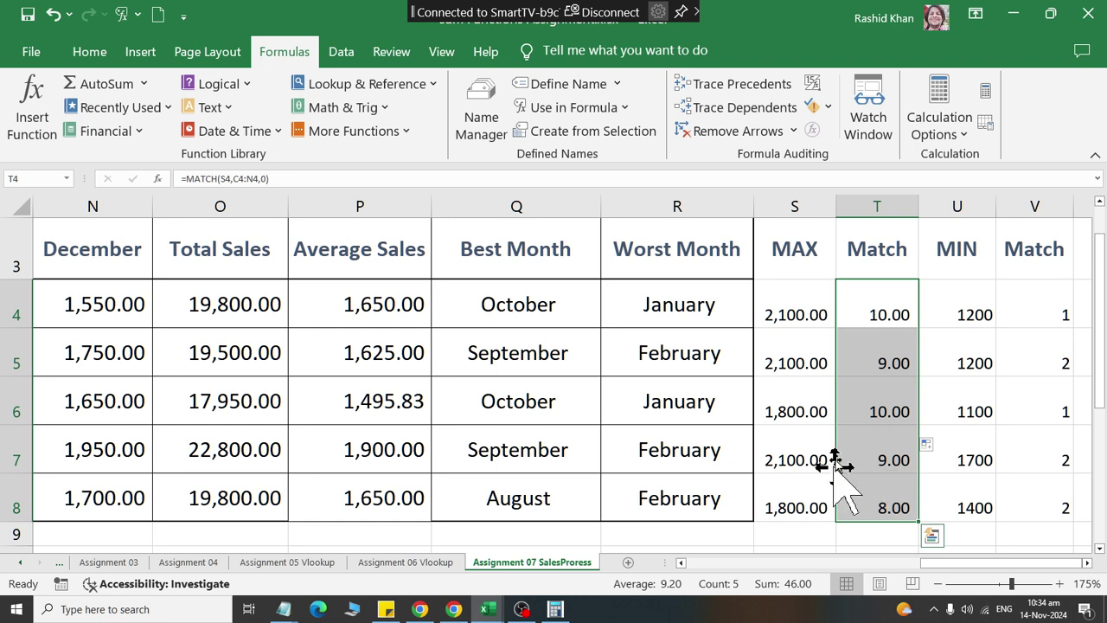
Clear the contents of the Best Month cells Q4:Q8
left_click_drag(507, 322, 503, 486)
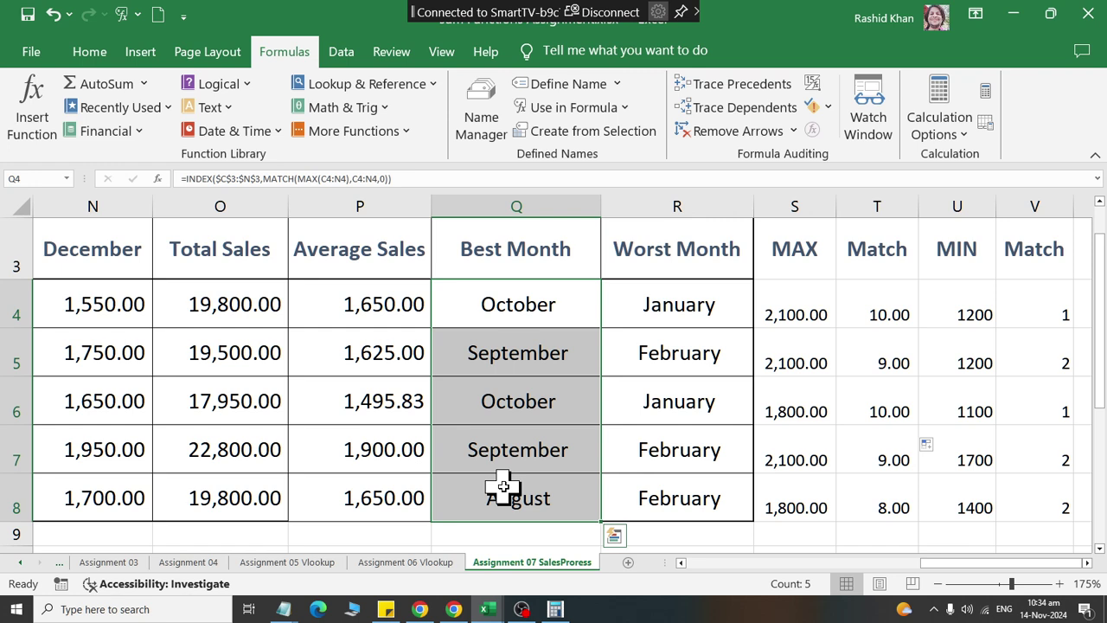
left_click(90, 52)
left_click(862, 126)
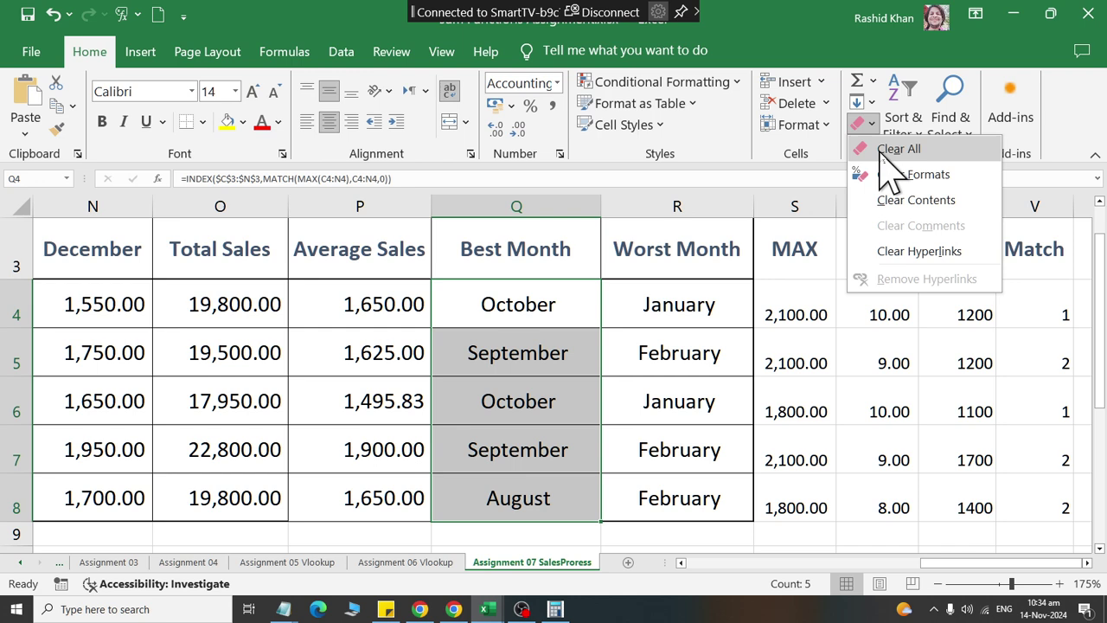
left_click(891, 200)
Start an INDEX function in Q4 with the array,row_num,column_num argument list and move its dialog clear of the December header
left_click(539, 300)
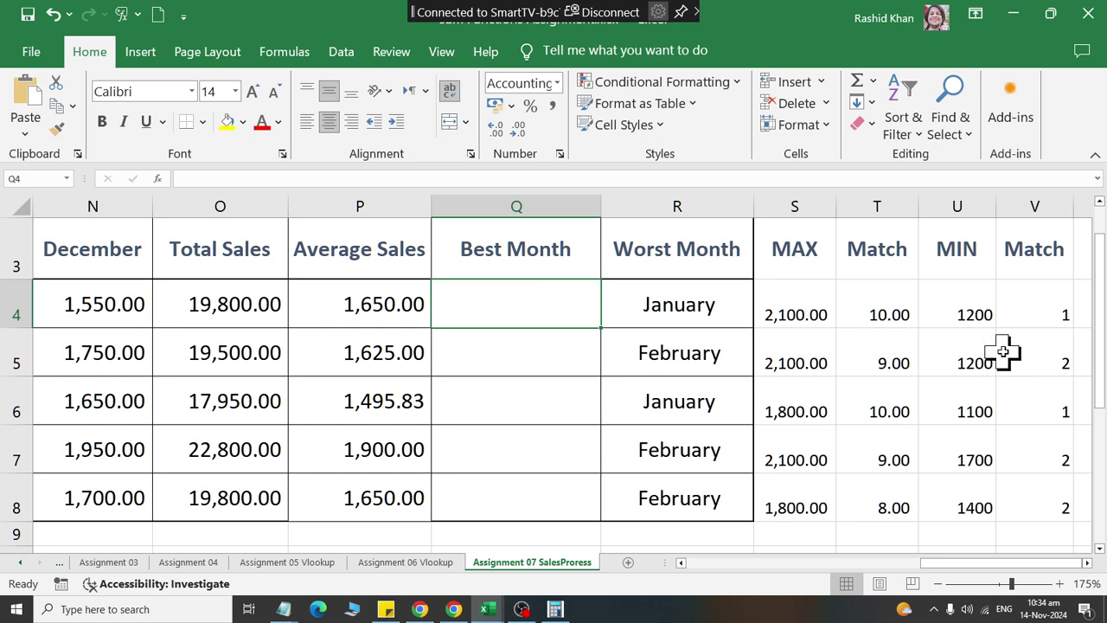
left_click(291, 52)
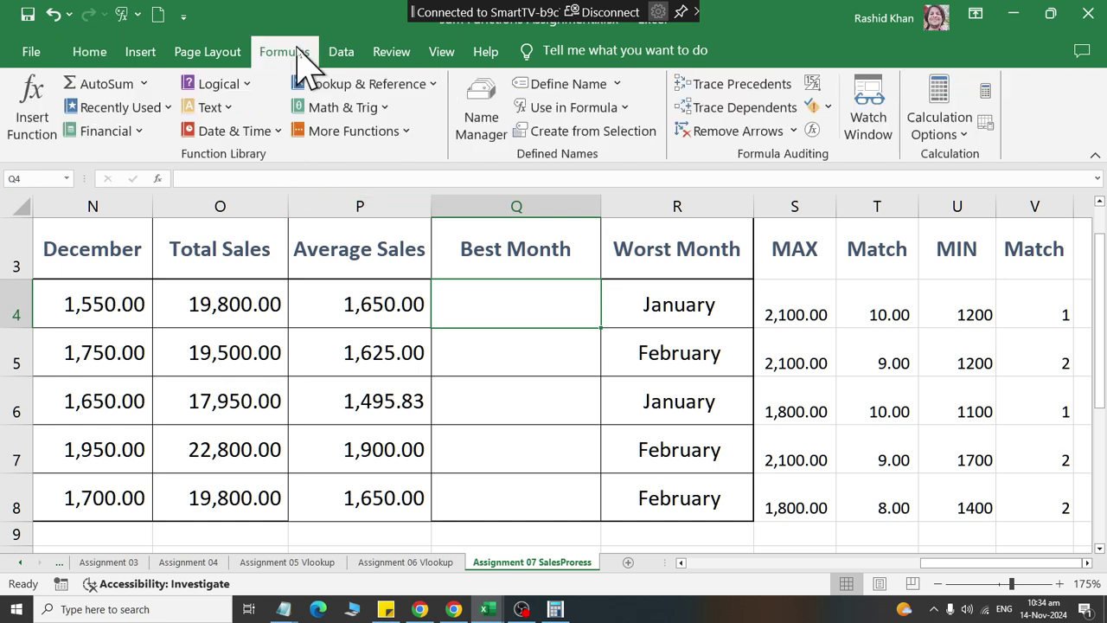
left_click(368, 83)
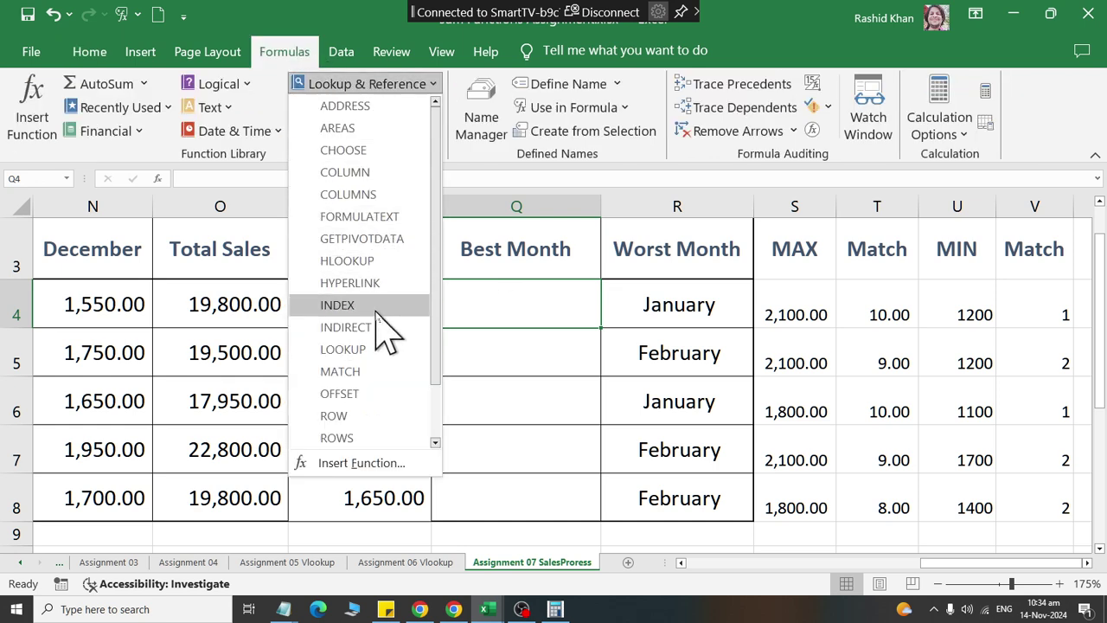
left_click(337, 304)
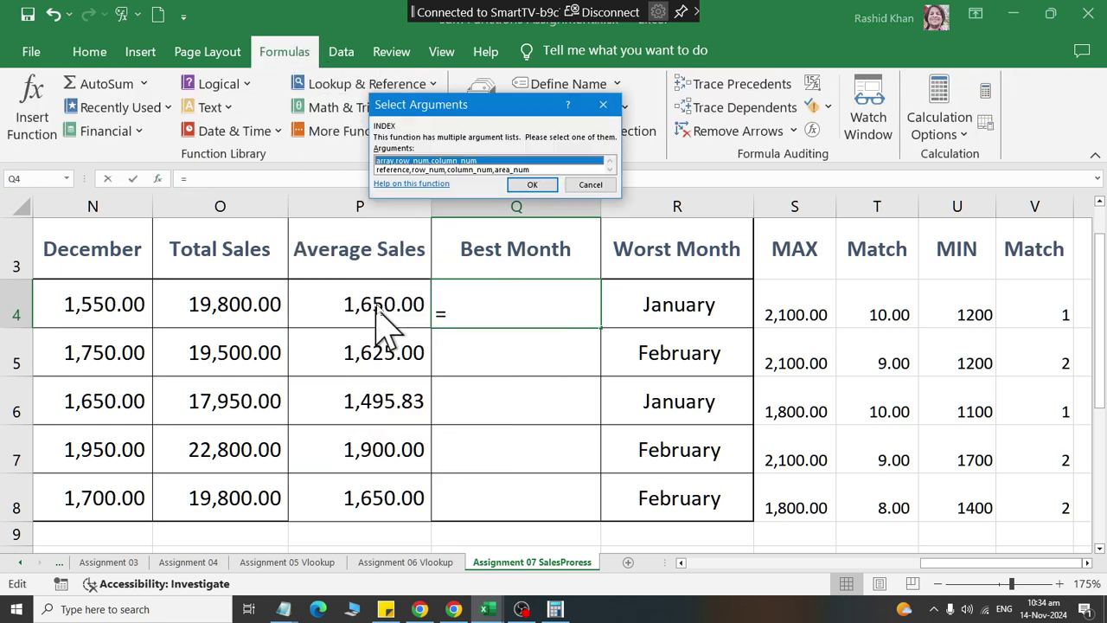
left_click(530, 185)
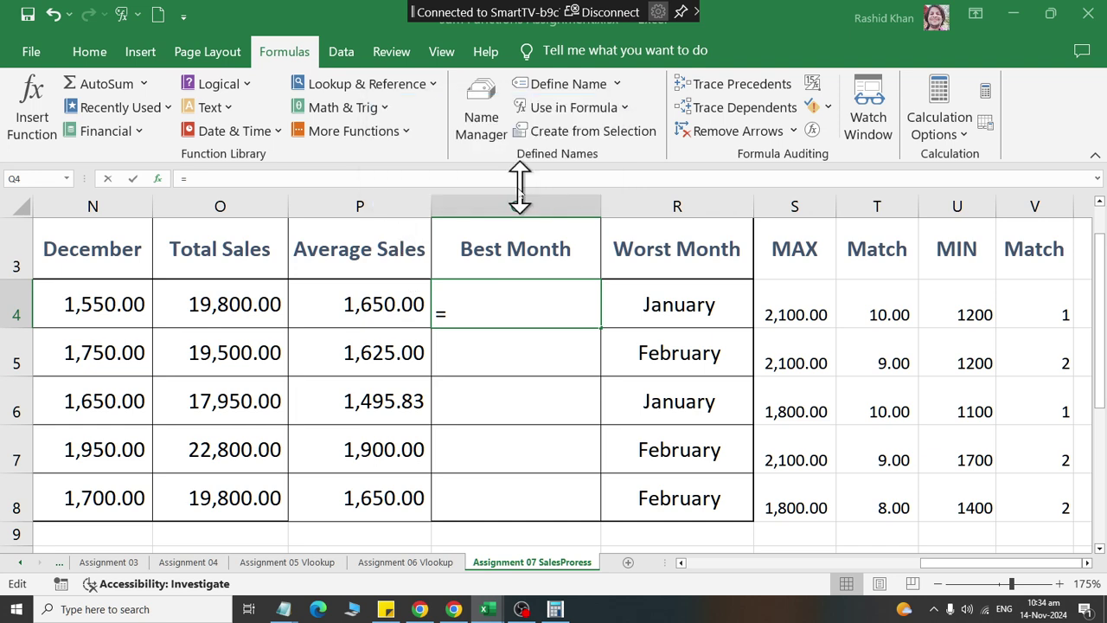
left_click_drag(418, 65, 245, 76)
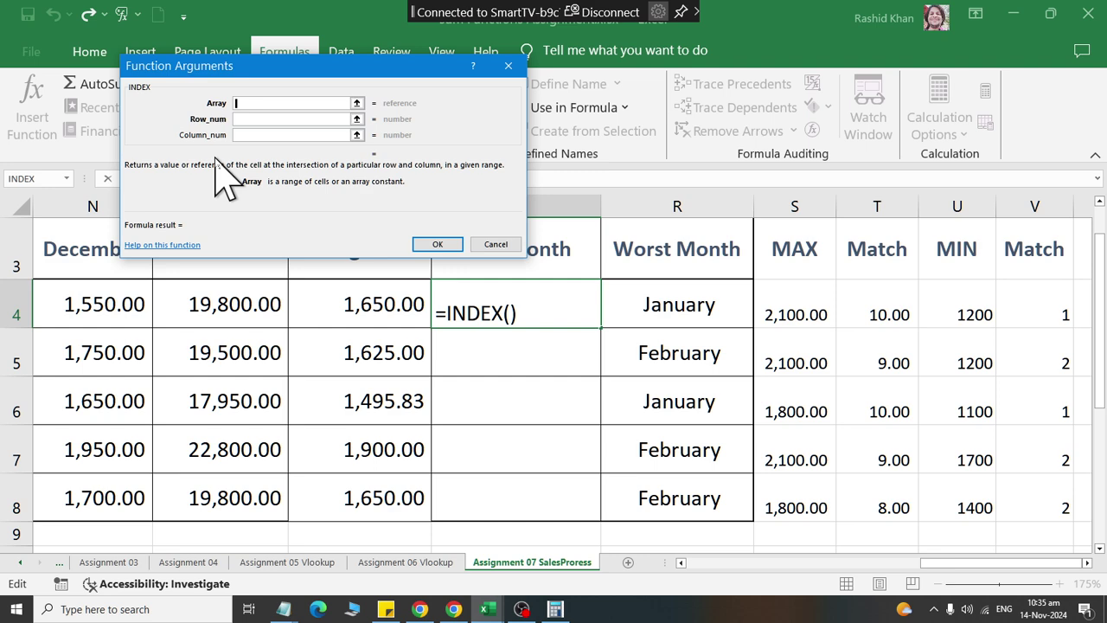
left_click_drag(278, 68, 714, 275)
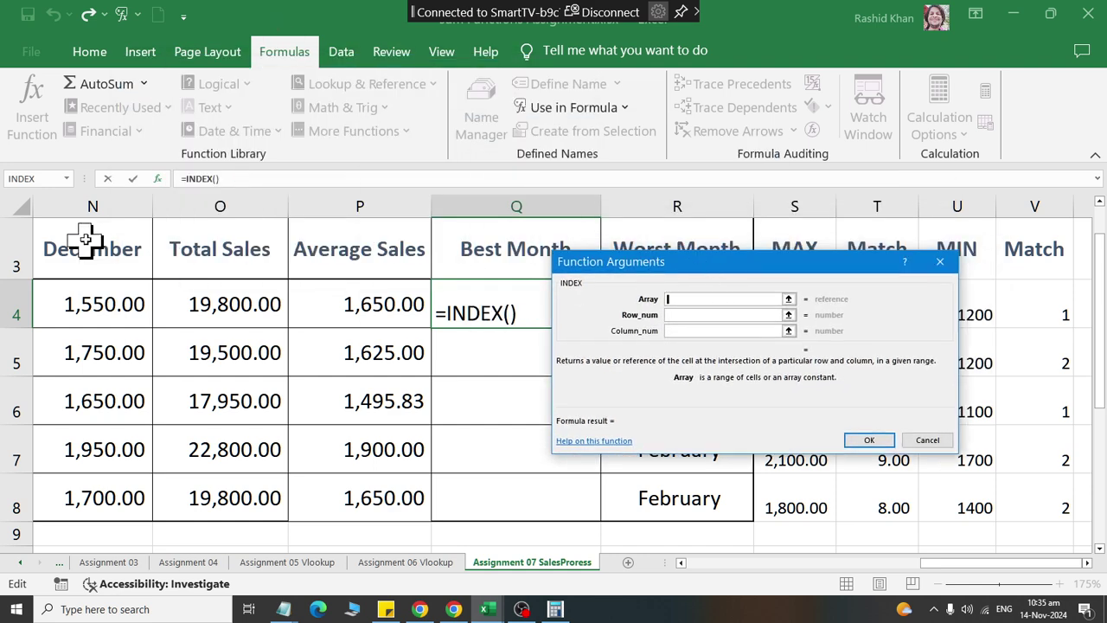
left_click_drag(86, 240, 247, 260)
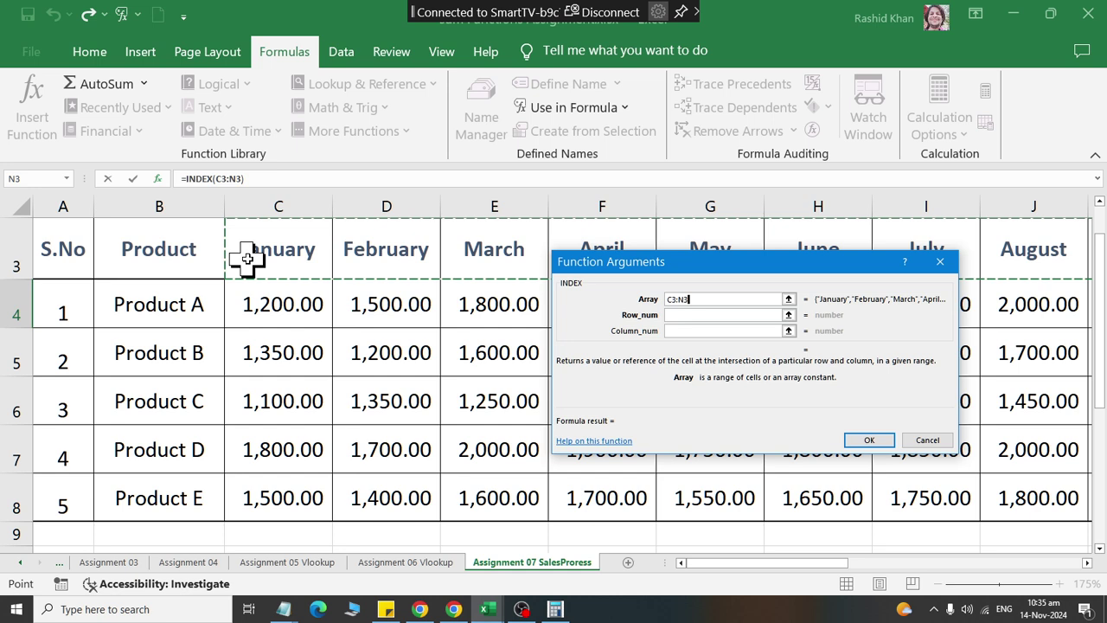
left_click(924, 440)
scroll(86, 303, "up", 1)
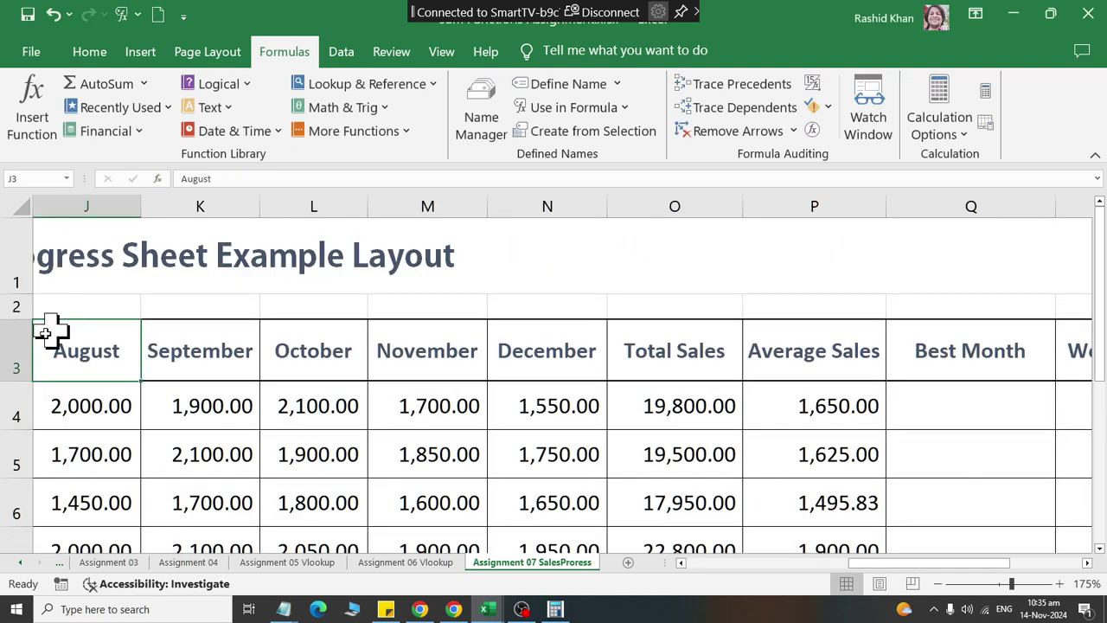
Define the workbook-scope name salesmonths for the month headers January to December in C3:N3
left_click_drag(125, 455, 124, 416)
mouse_move(268, 352)
left_mouse_down()
mouse_move(613, 366)
mouse_move(1095, 353)
mouse_move(882, 321)
mouse_move(277, 334)
left_mouse_up()
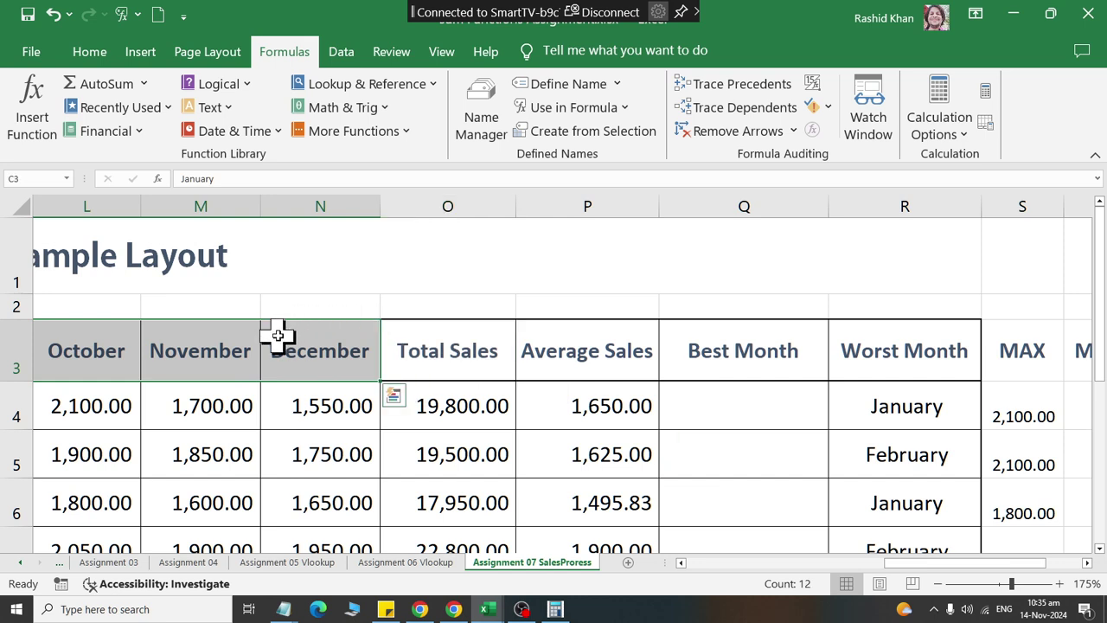
left_click(559, 86)
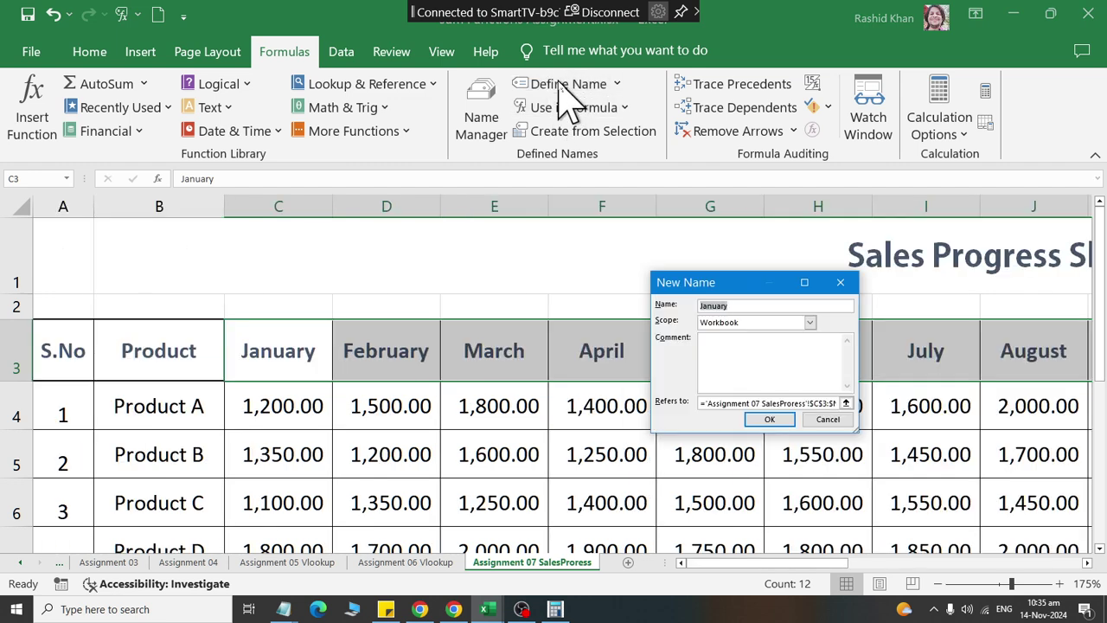
type("my")
key("BackSpace")
key("BackSpace")
type("salesmonths")
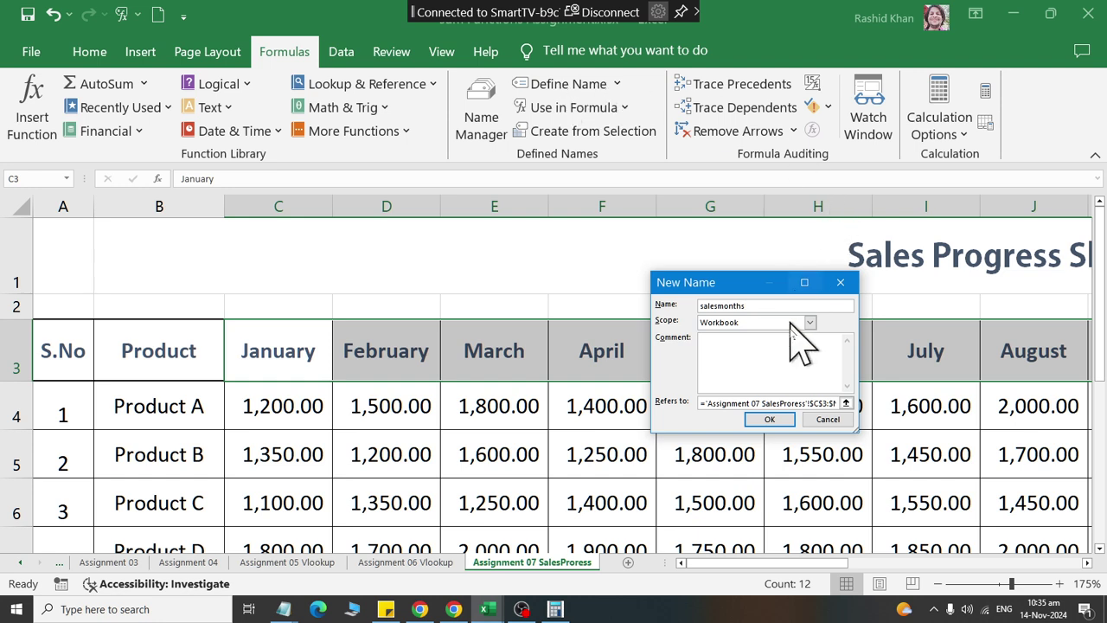
left_click(769, 419)
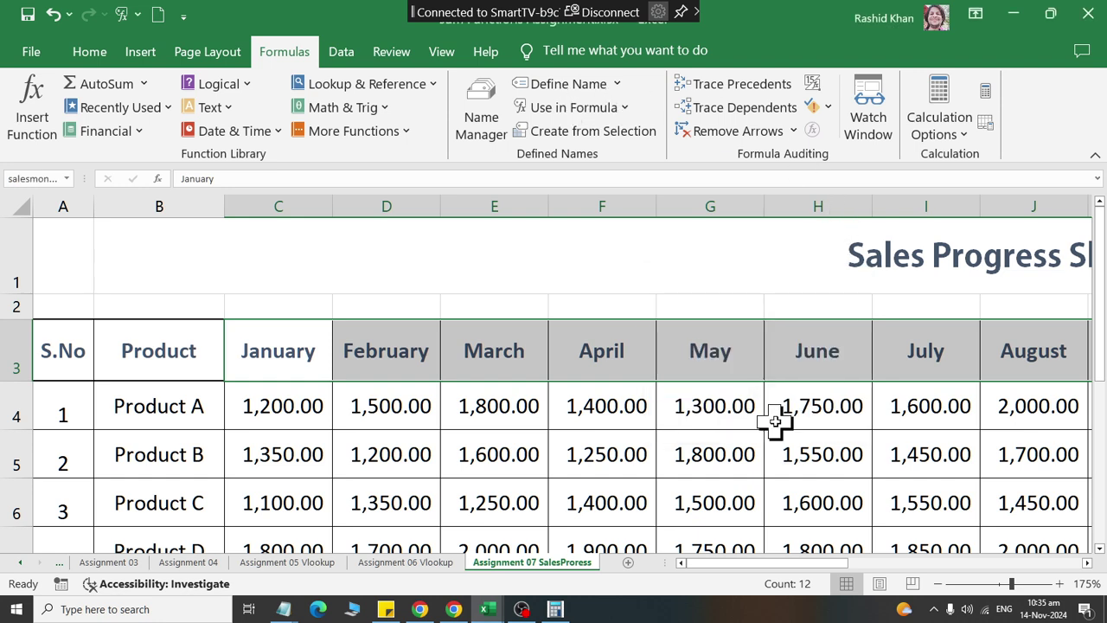
Jump to the named range salesmonths and check which header cells it covers, from January through December
left_click_drag(939, 432, 988, 432)
left_click(933, 413)
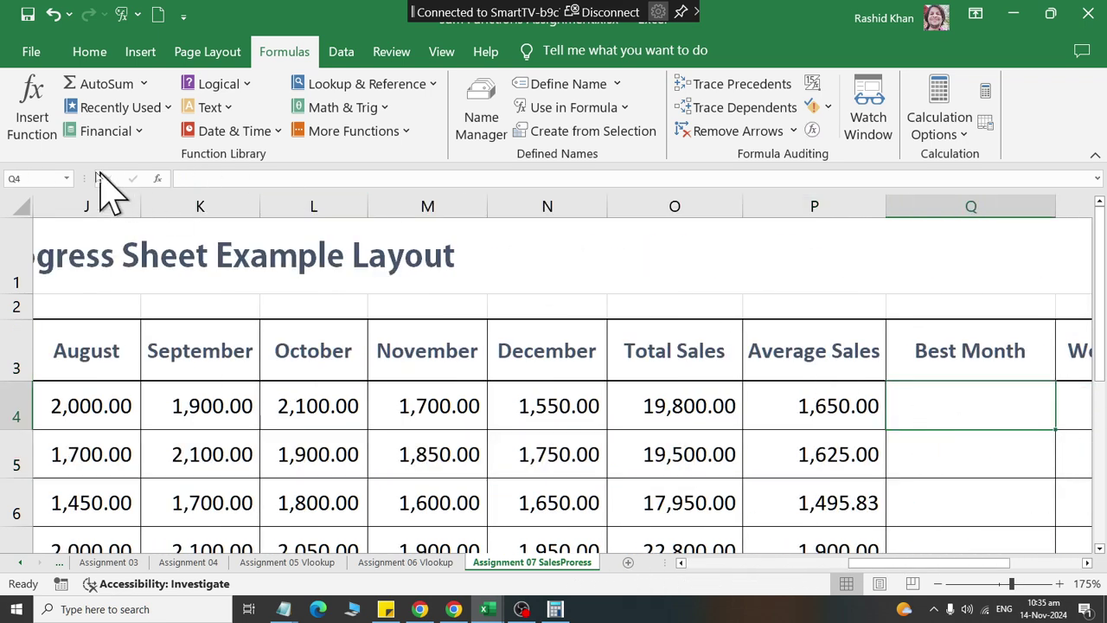
left_click(66, 178)
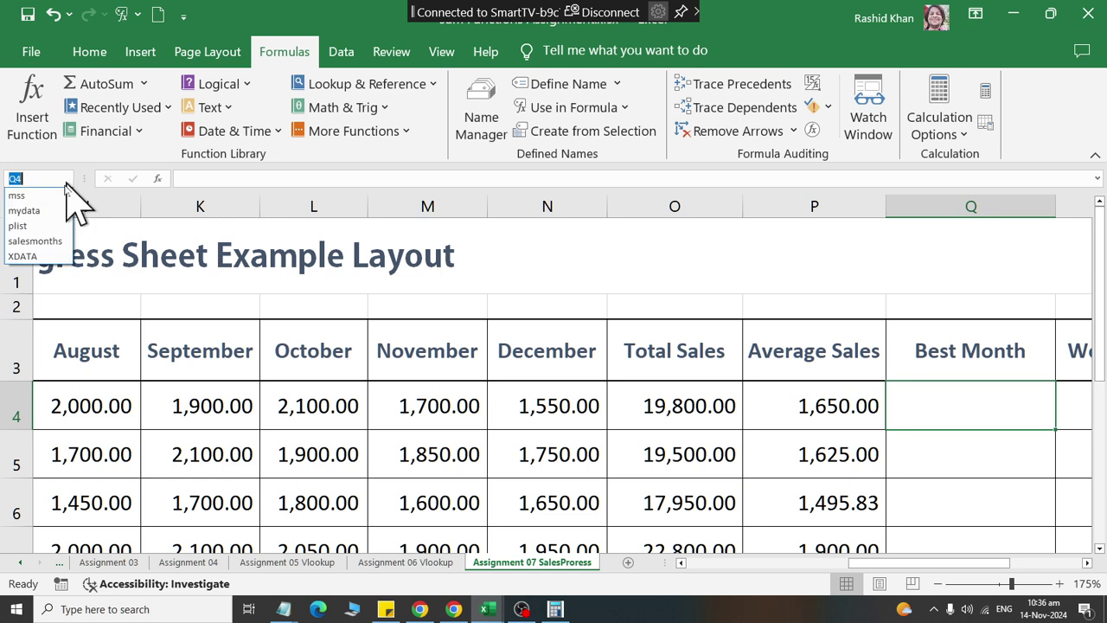
left_click(34, 241)
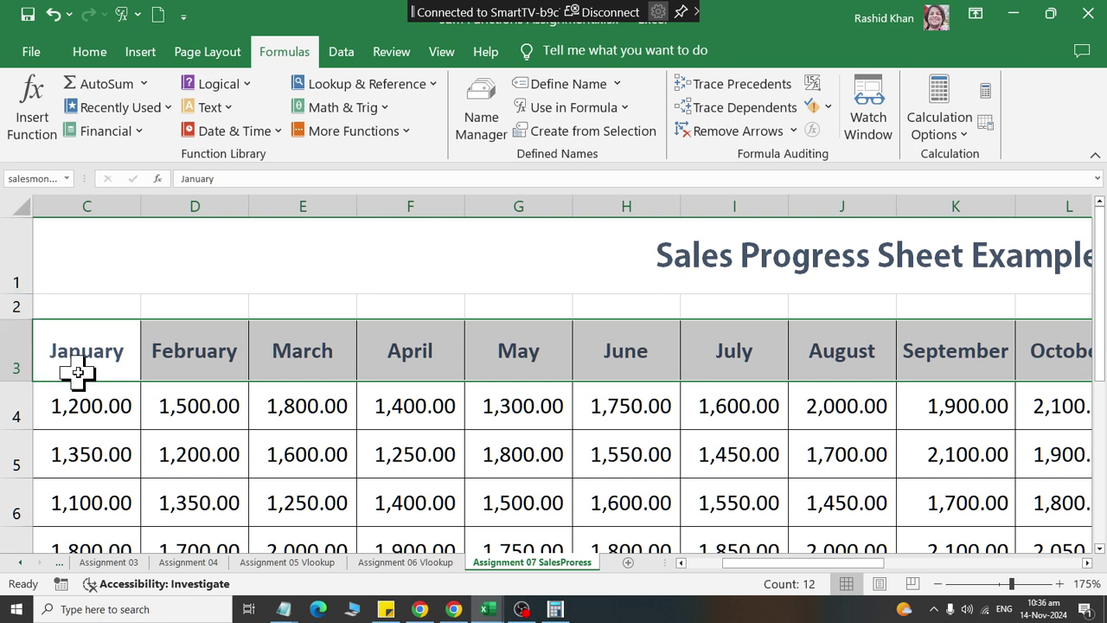
left_click_drag(1067, 353, 643, 359)
left_click(643, 358)
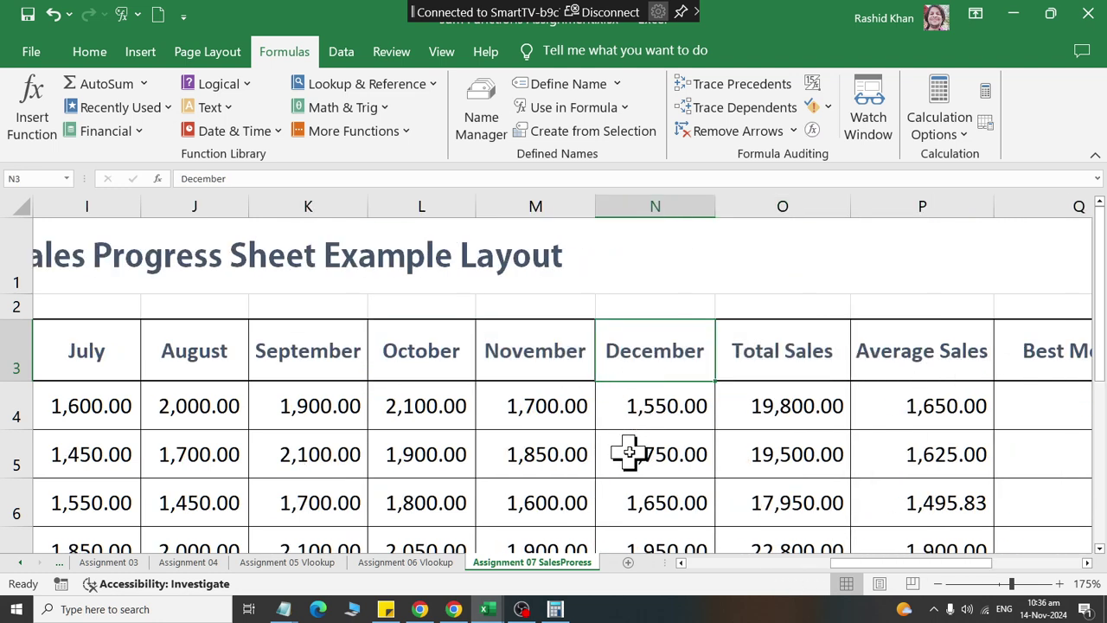
Start an INDEX function in Best Month cell Q4 and use the defined name salesmonths as its array
left_click(1064, 422)
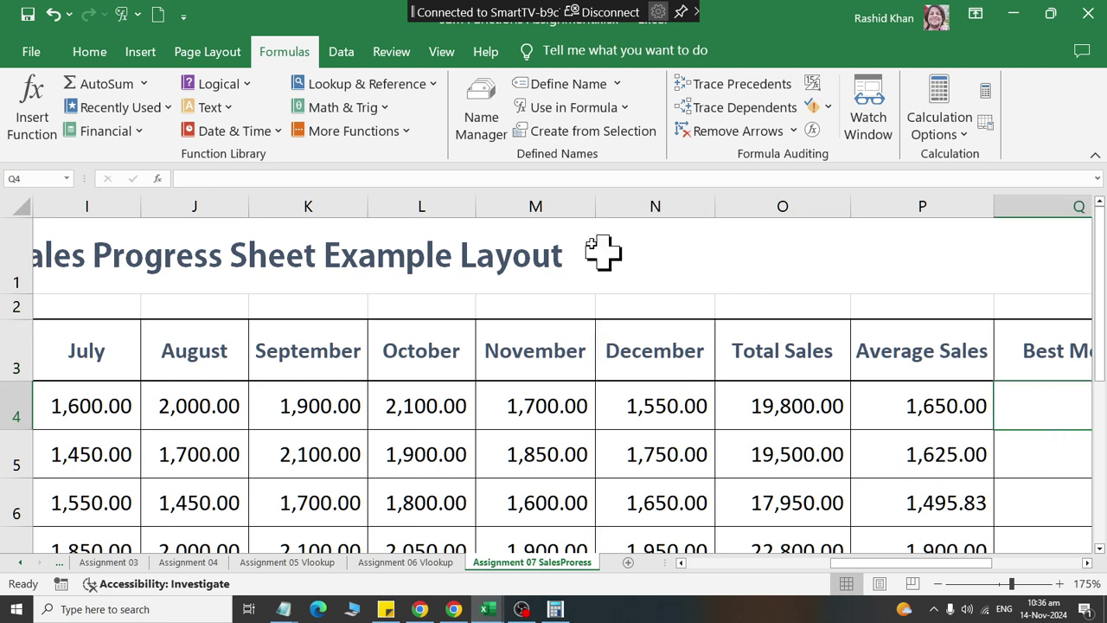
left_click(350, 84)
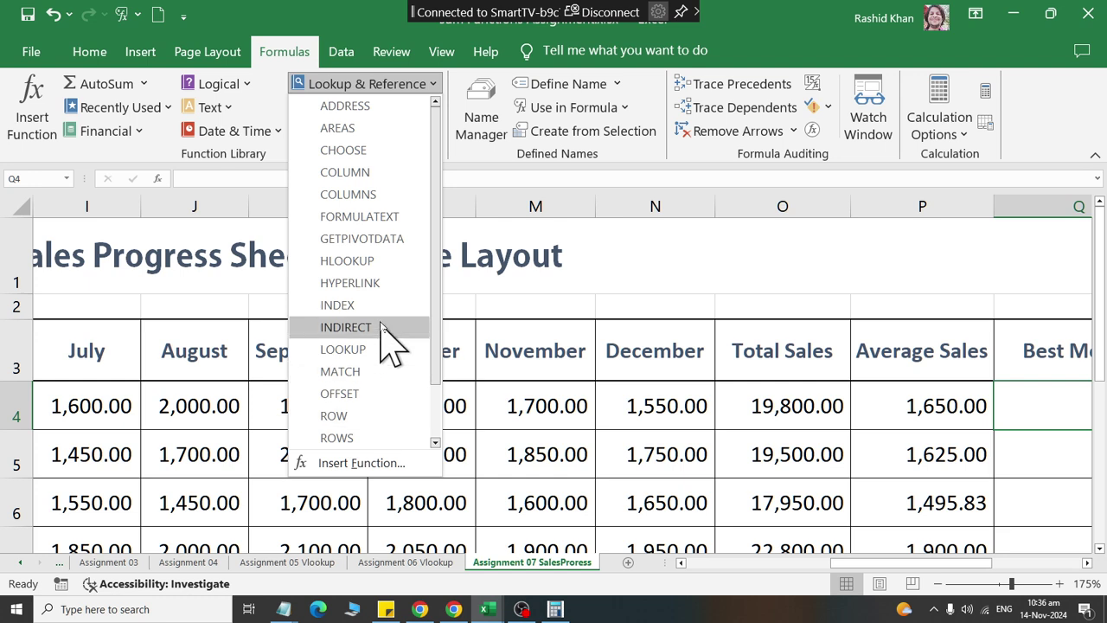
key("Escape")
left_click(780, 390)
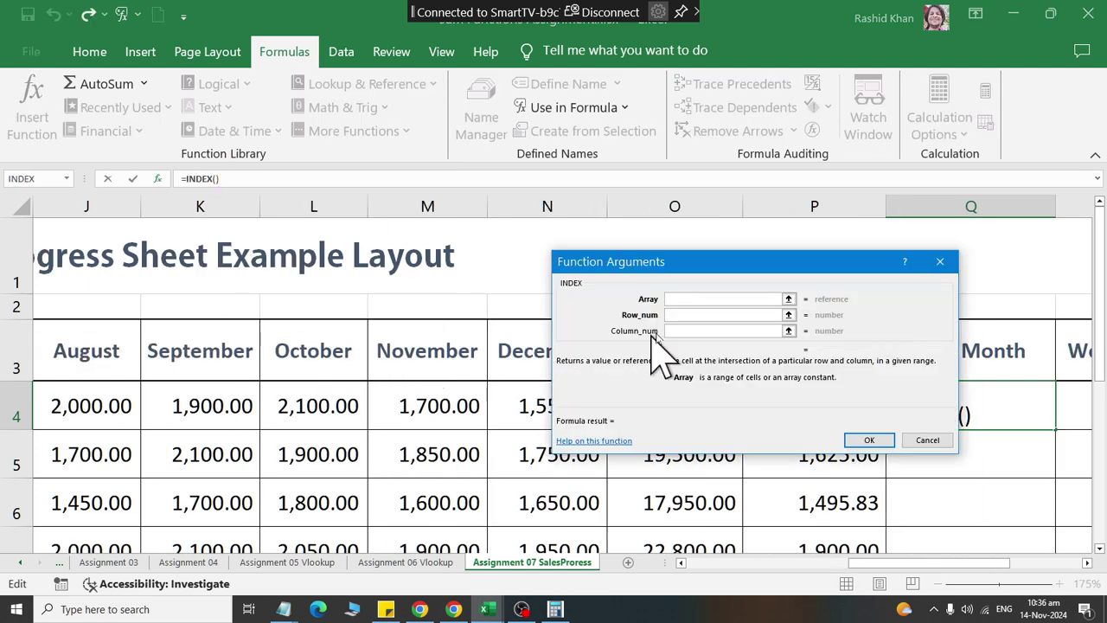
left_click(679, 315)
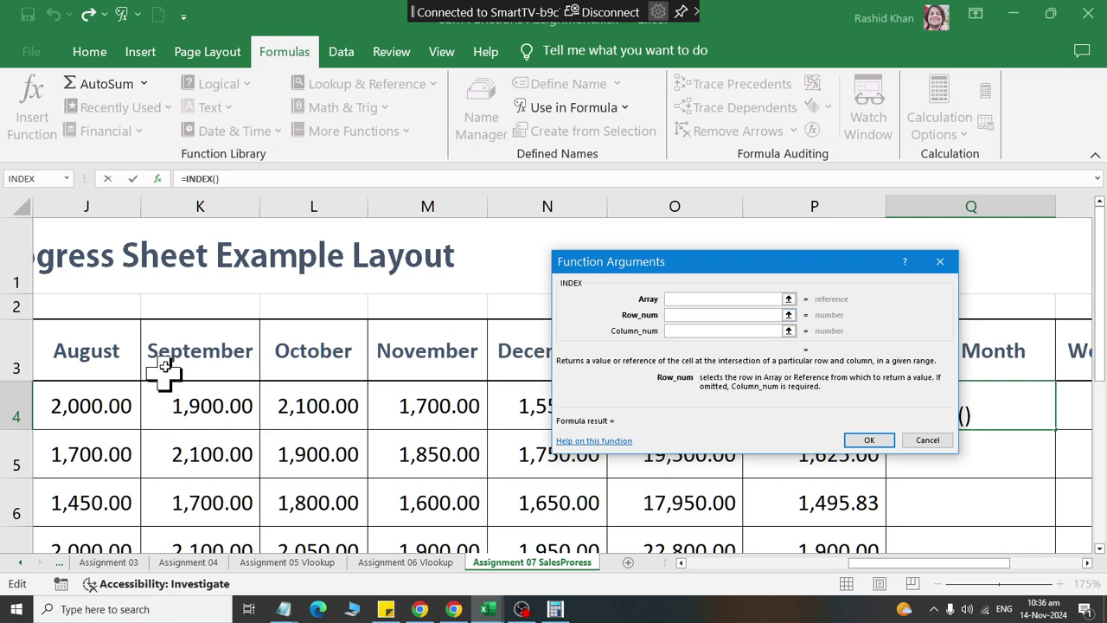
left_click(687, 331)
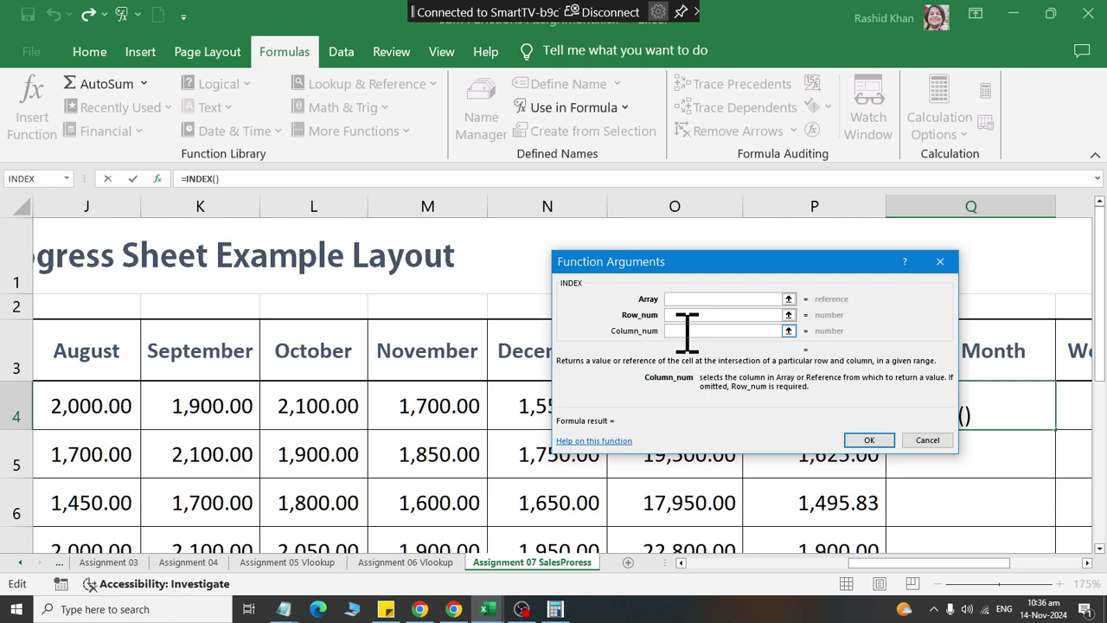
left_click(682, 298)
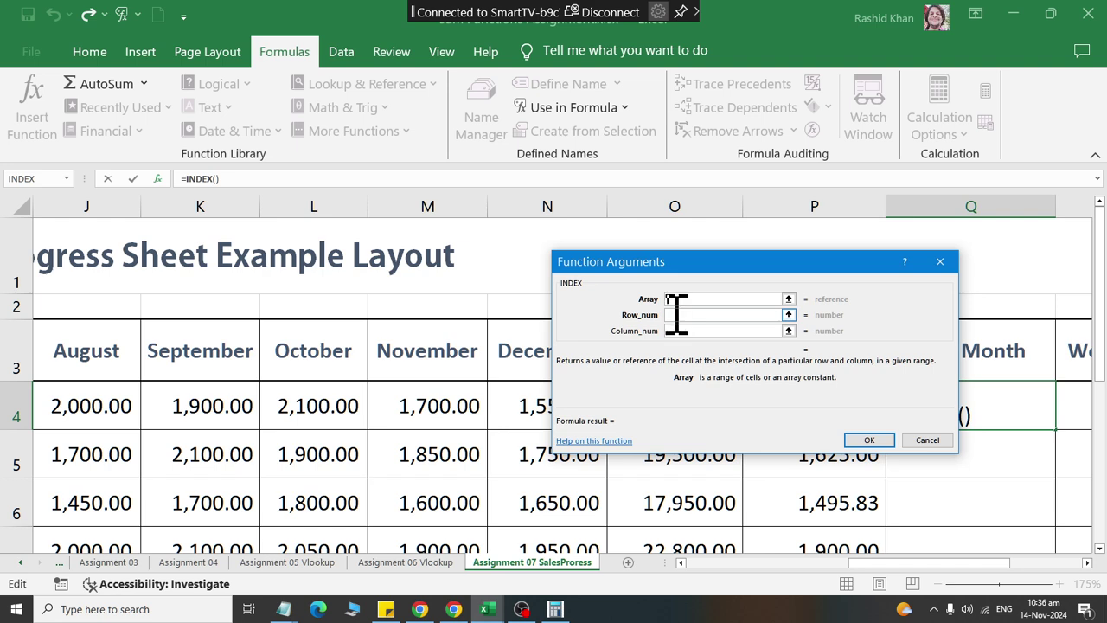
left_click(603, 107)
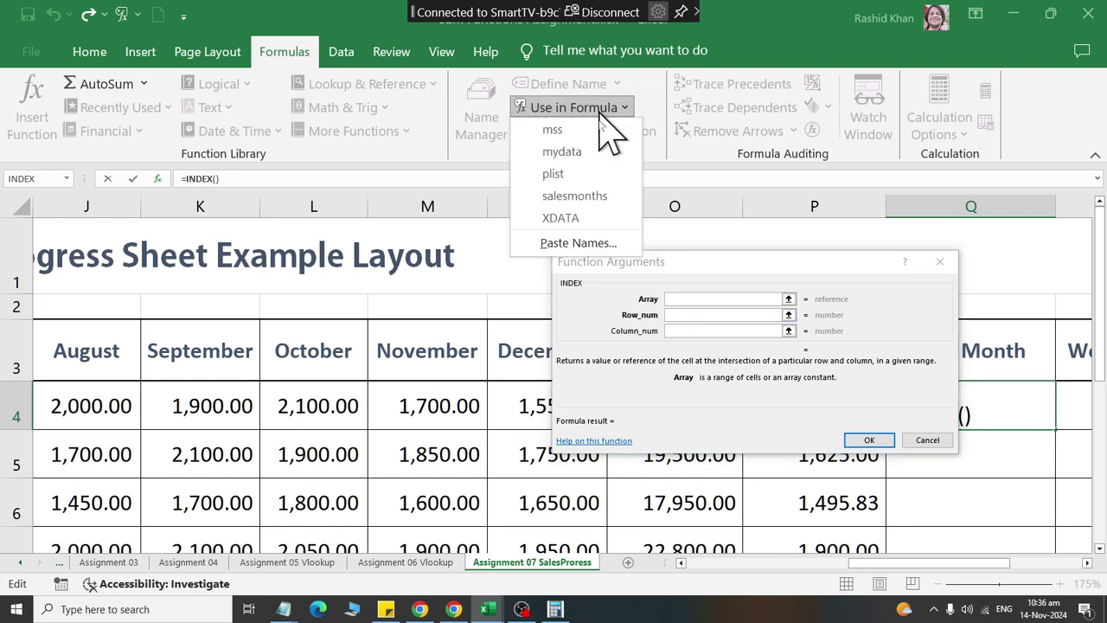
left_click(613, 208)
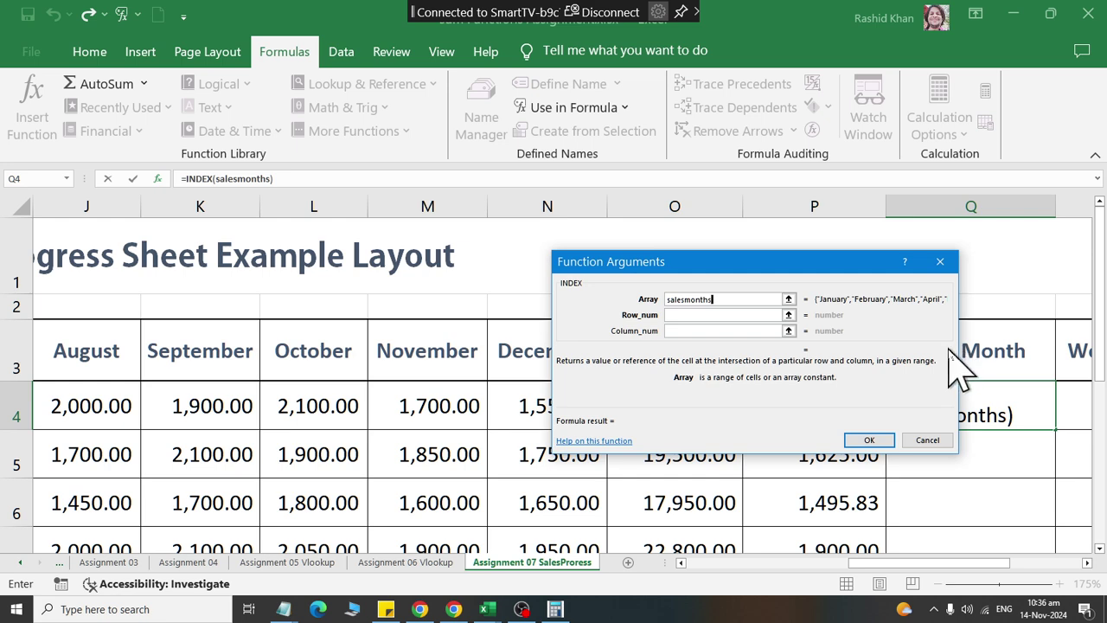
Complete Q4 with Match cell T4 as the row number, giving =INDEX(salesmonths,T4), and fill the formula down to Q8
left_click(727, 315)
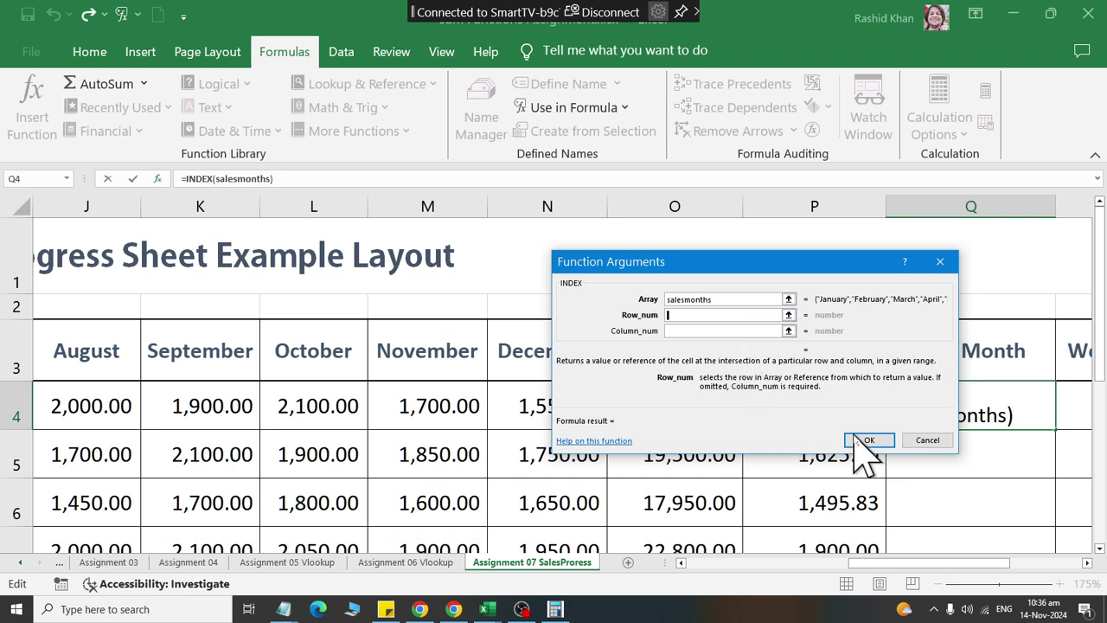
left_click_drag(852, 261, 633, 329)
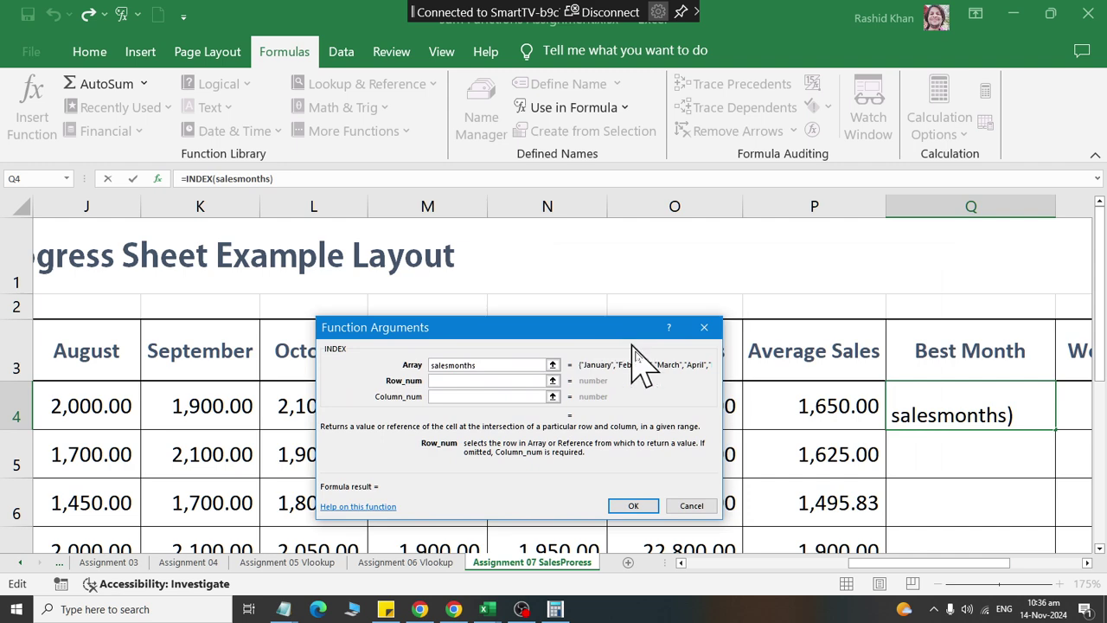
left_click_drag(906, 564, 980, 568)
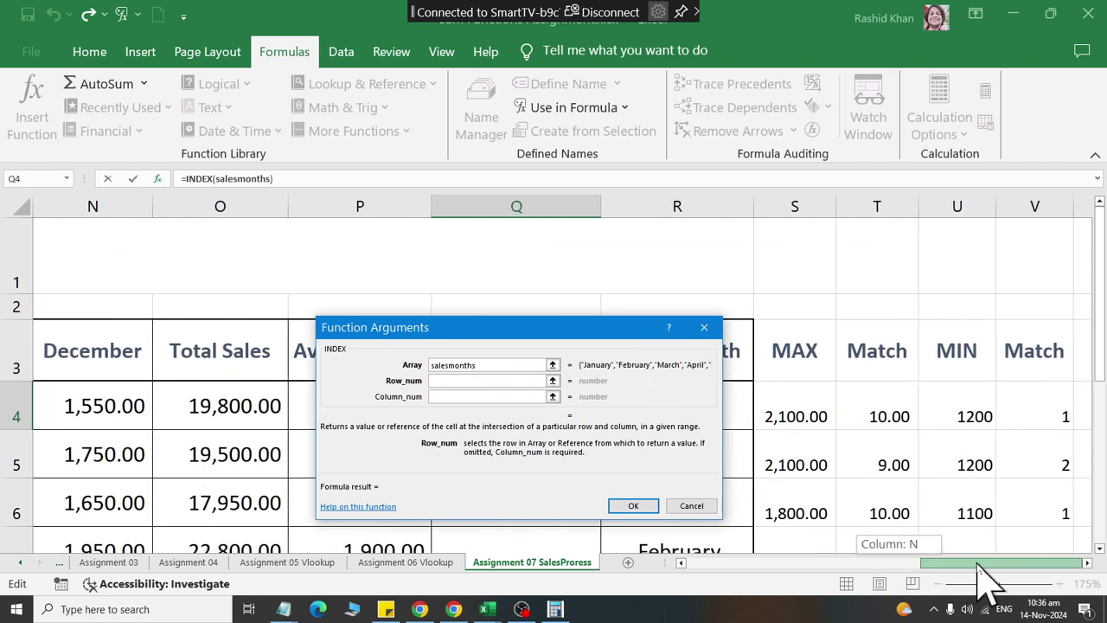
left_click_drag(568, 326, 556, 102)
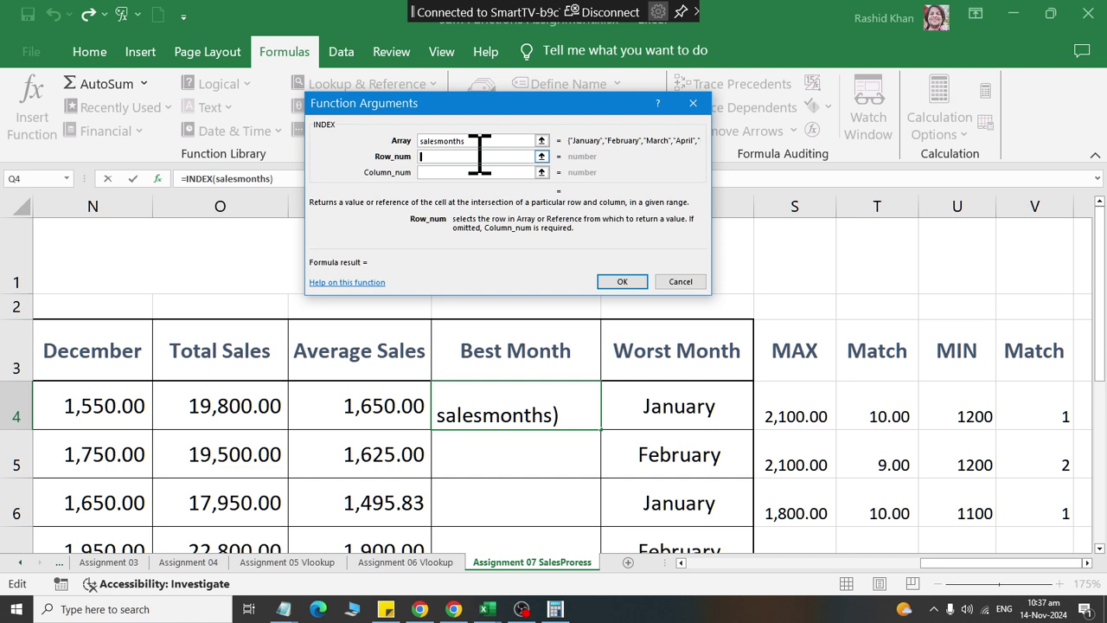
left_click(888, 418)
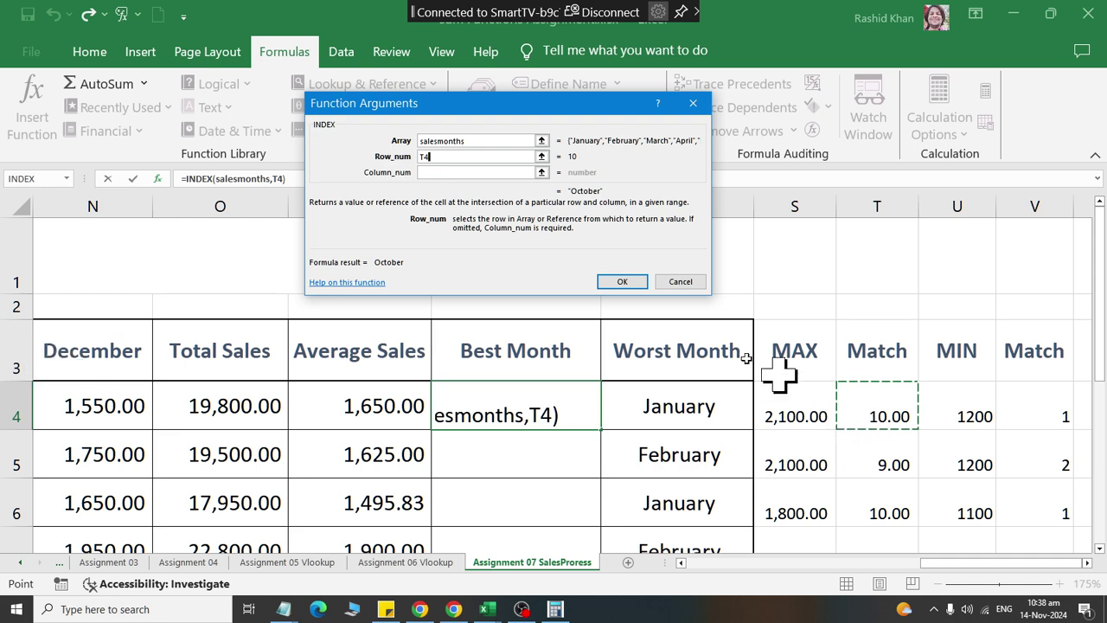
left_click(622, 281)
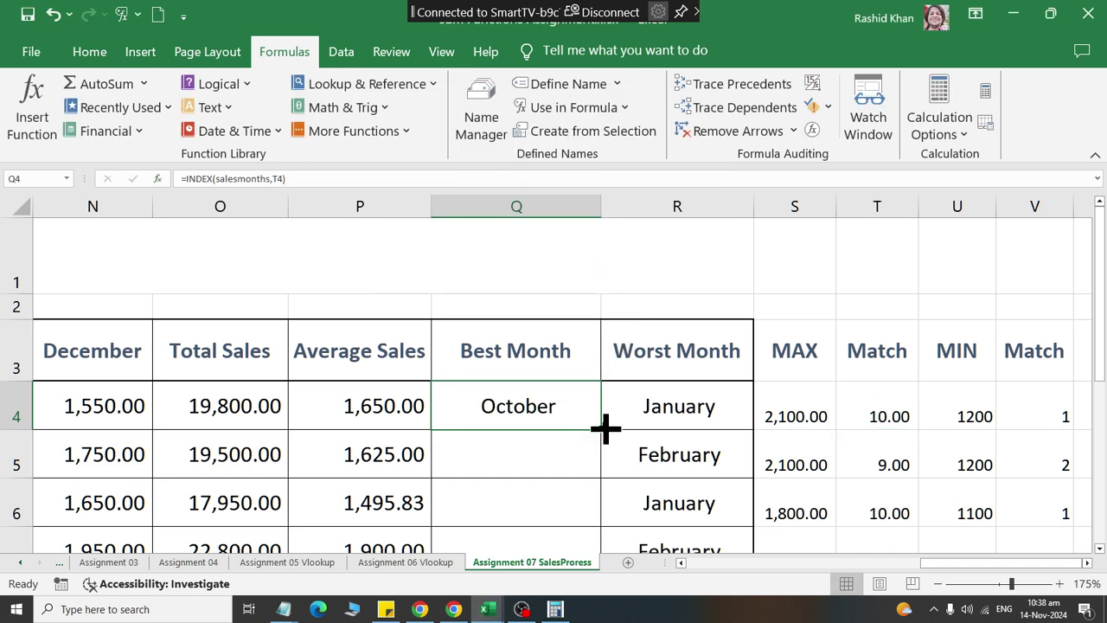
left_click_drag(603, 427, 606, 519)
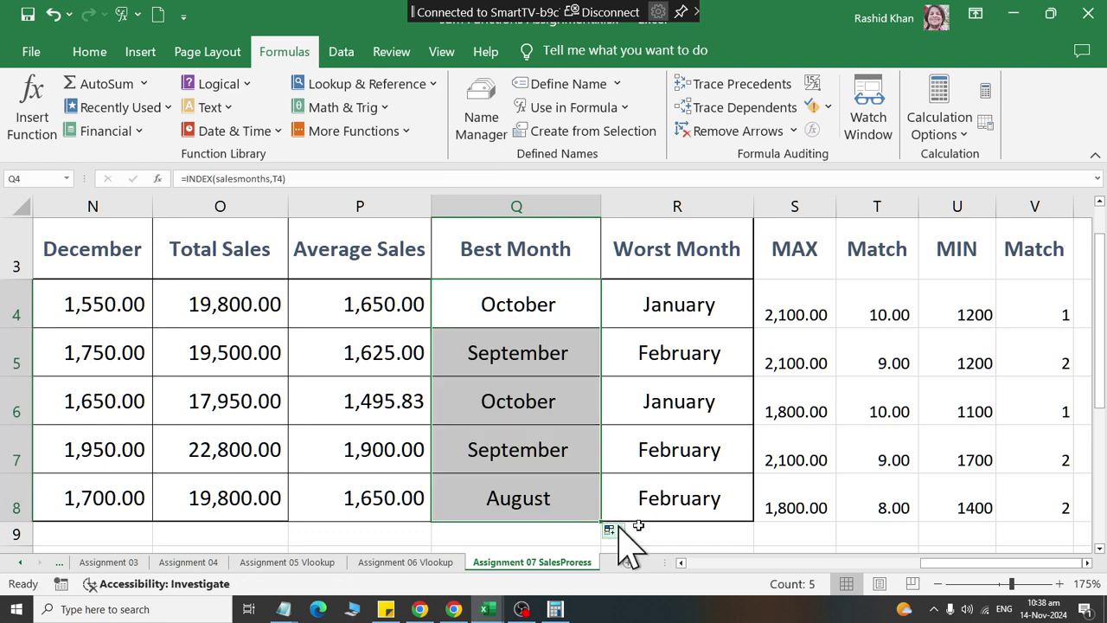
Compare the Best Month formulas in Q5:Q8 with the corresponding Match cells in column T
left_click(865, 361)
left_click(511, 354)
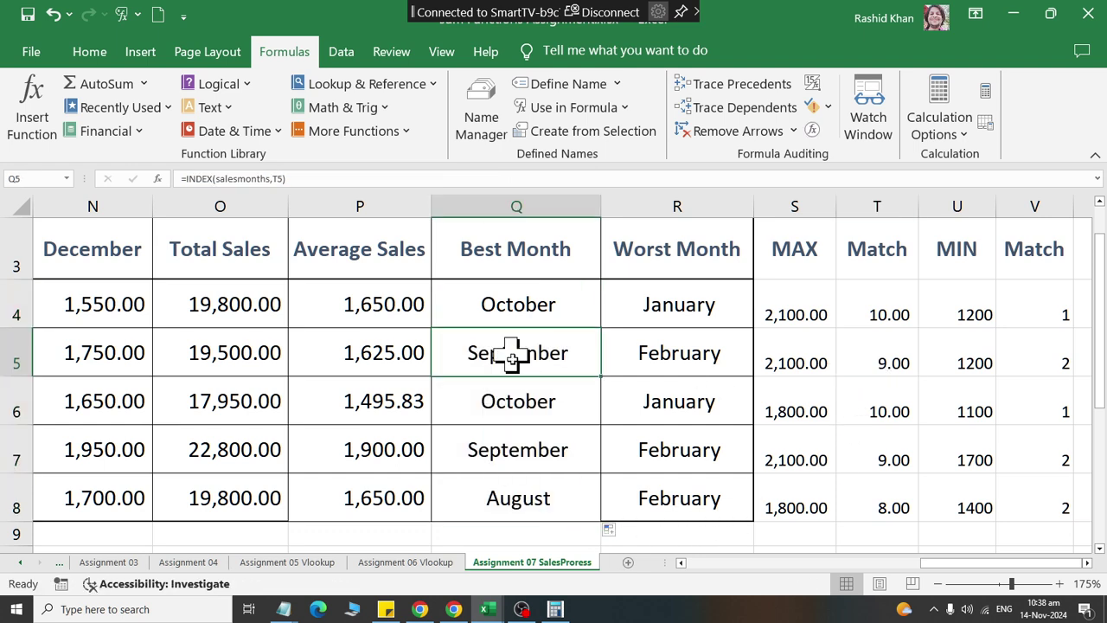
left_click(516, 407)
left_click(865, 399)
left_click(513, 448)
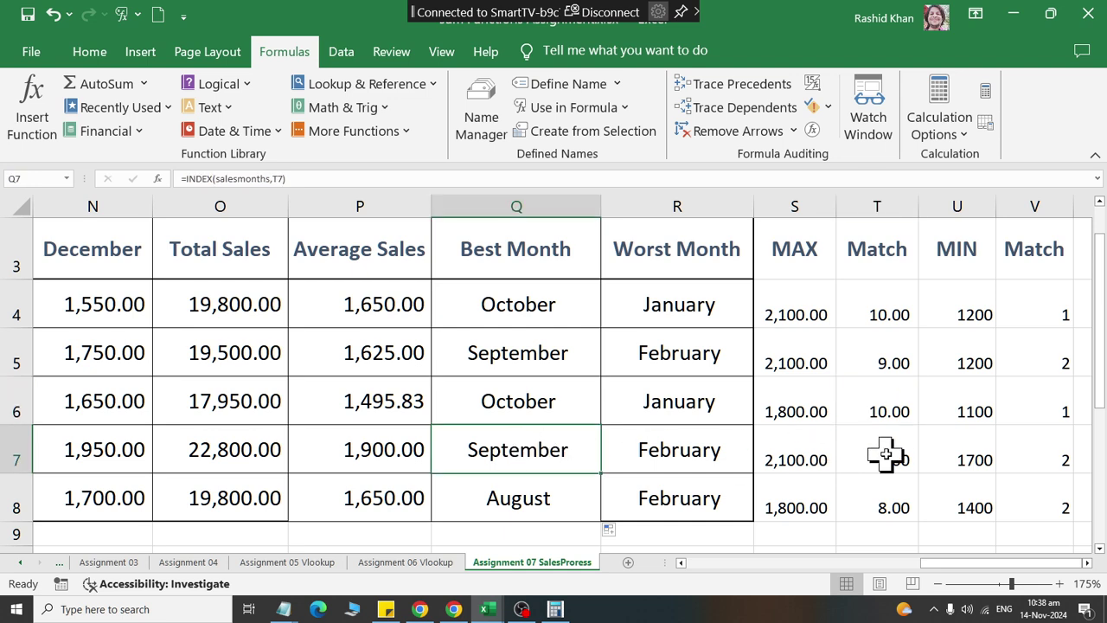
left_click(885, 456)
left_click(514, 497)
left_click(902, 507)
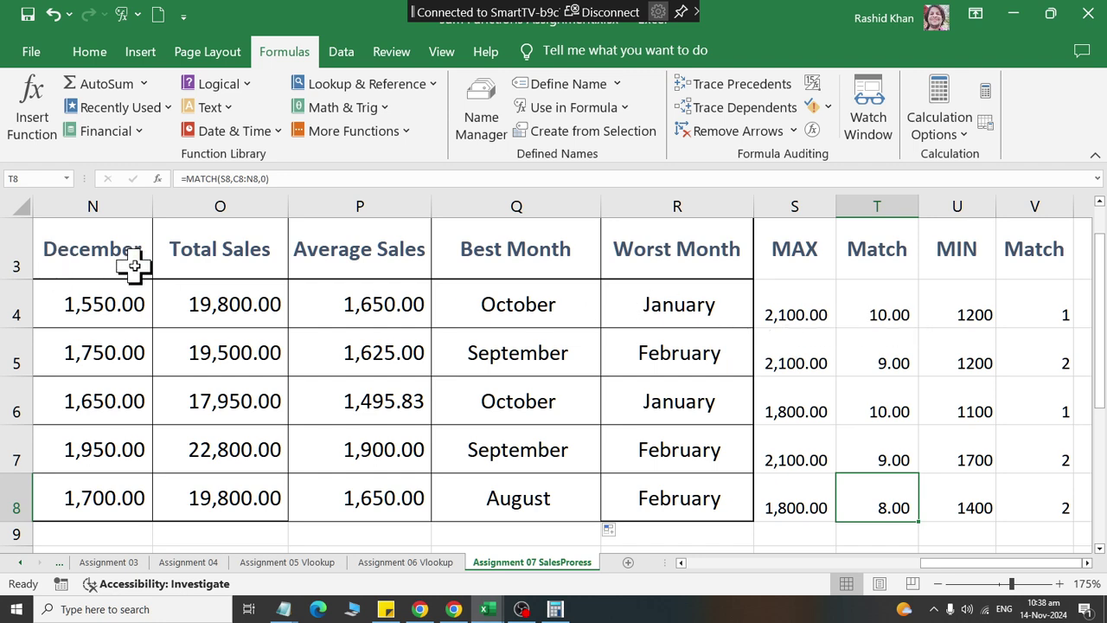
Step through the month headers from January to April to relate their order to the Match positions
left_click_drag(961, 564, 739, 564)
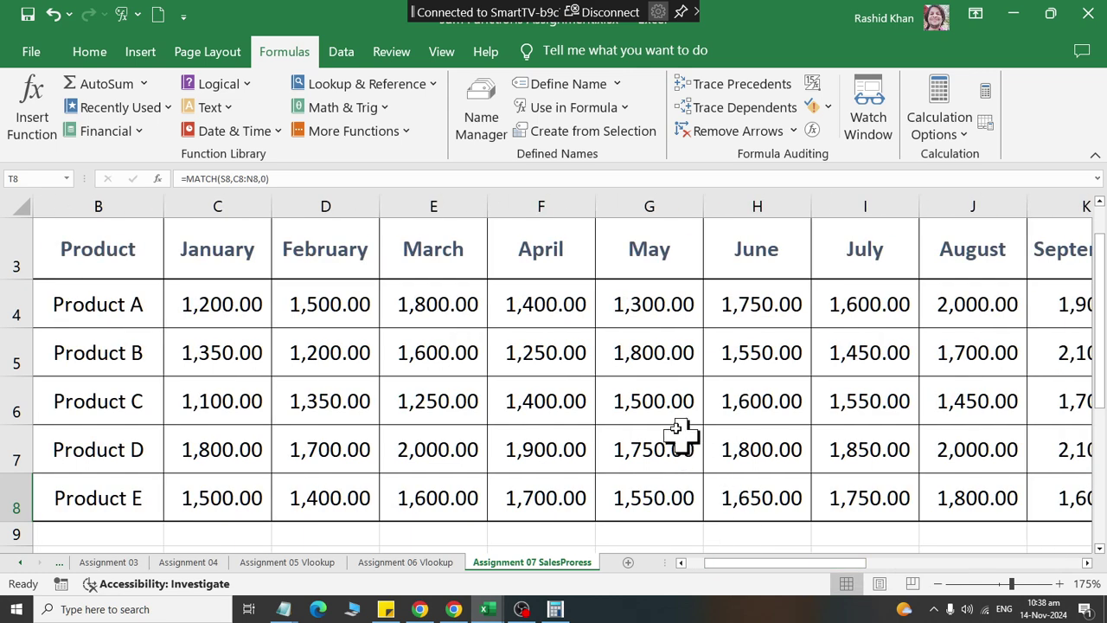
left_click(216, 249)
left_click(329, 249)
left_click(437, 249)
left_click(545, 255)
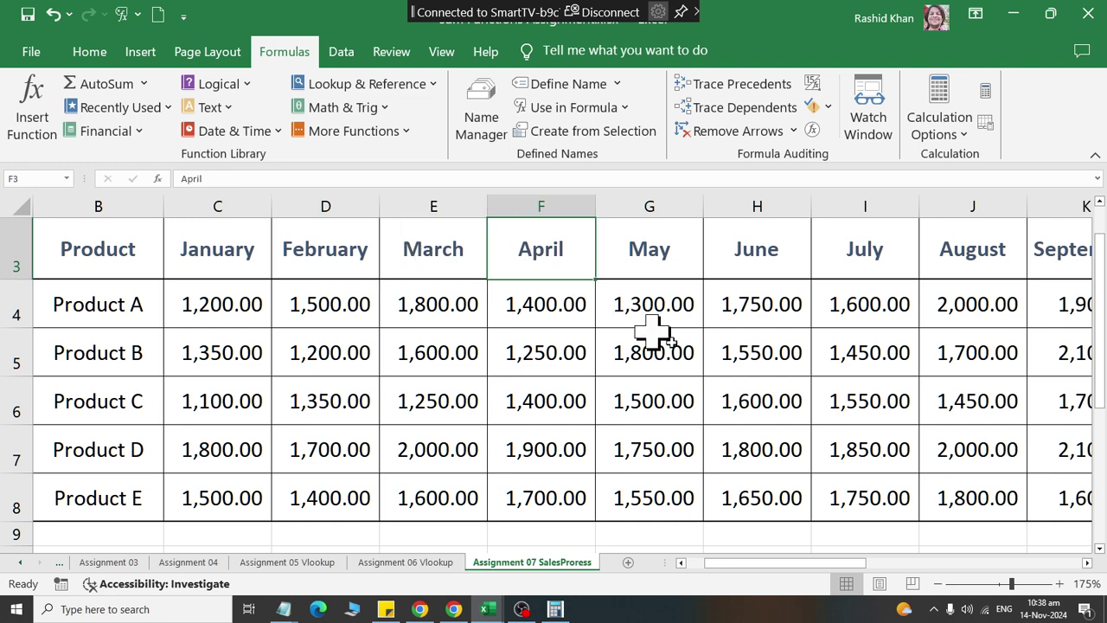
Clear the contents of the Worst Month cells R4:R8
left_click_drag(806, 563, 1020, 563)
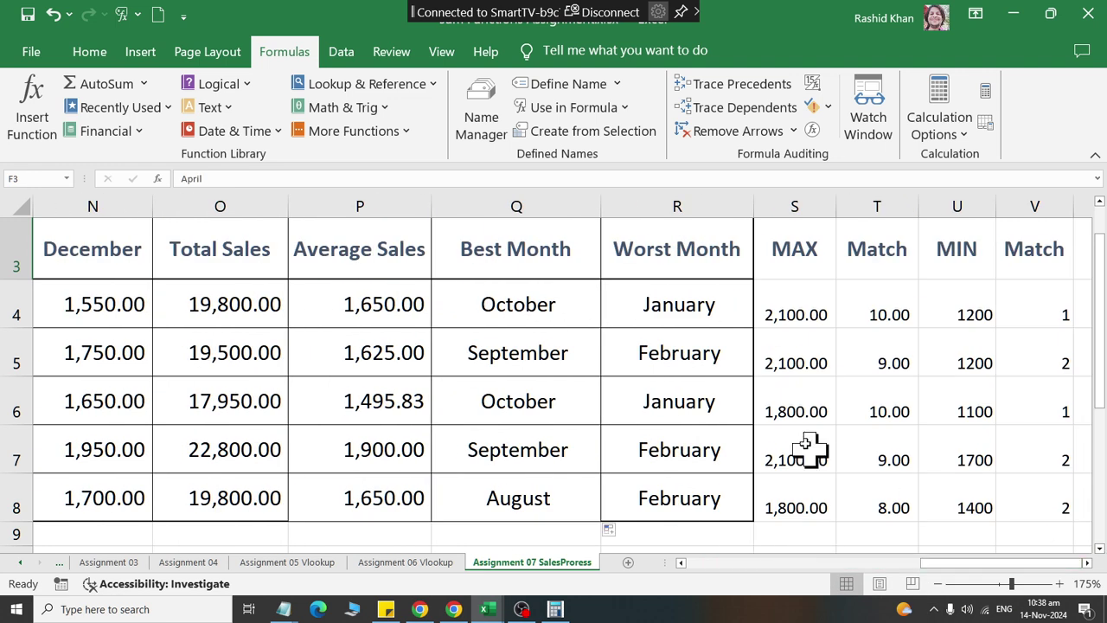
left_click_drag(712, 309, 715, 502)
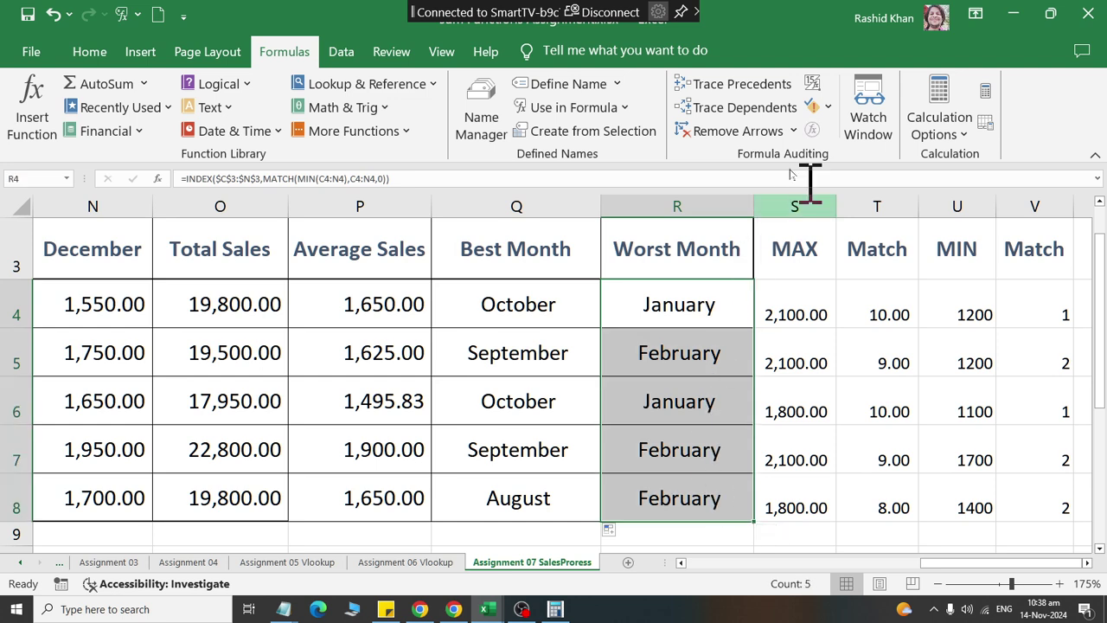
left_click(86, 52)
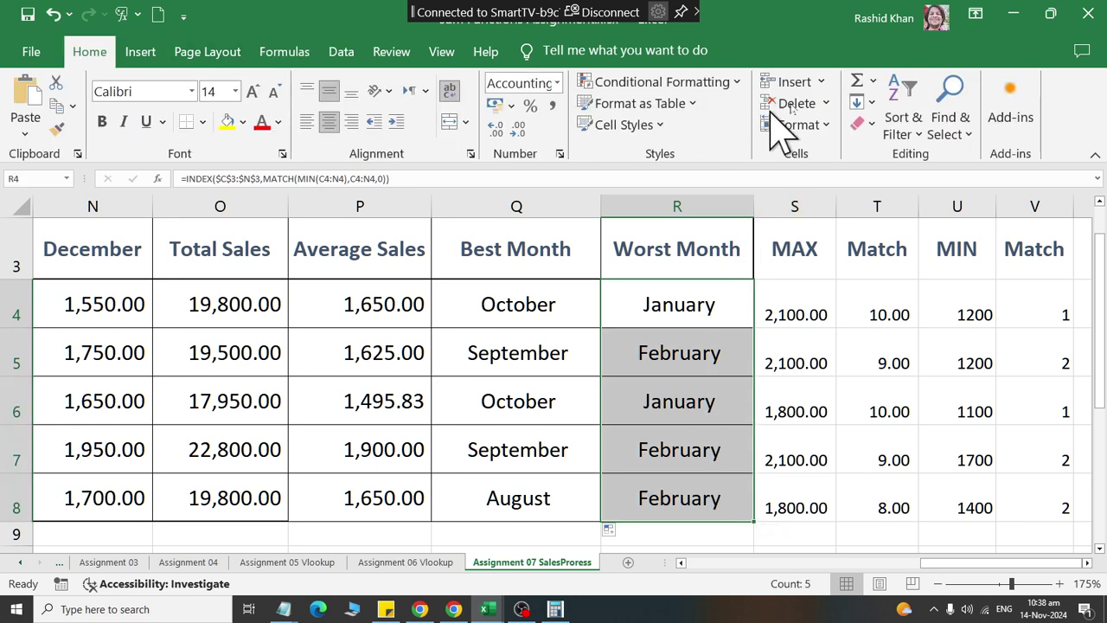
left_click(865, 125)
left_click(890, 199)
Start an INDEX function in Worst Month cell R4 using the array form, with the salesmonths name as its array
left_click(692, 301)
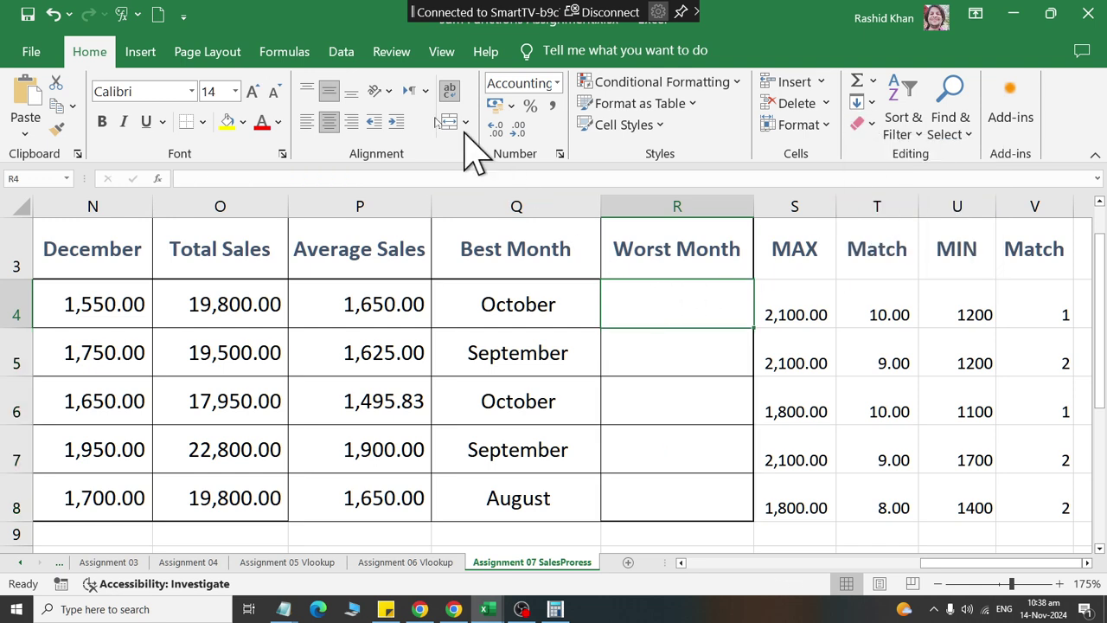
left_click(284, 52)
left_click(350, 84)
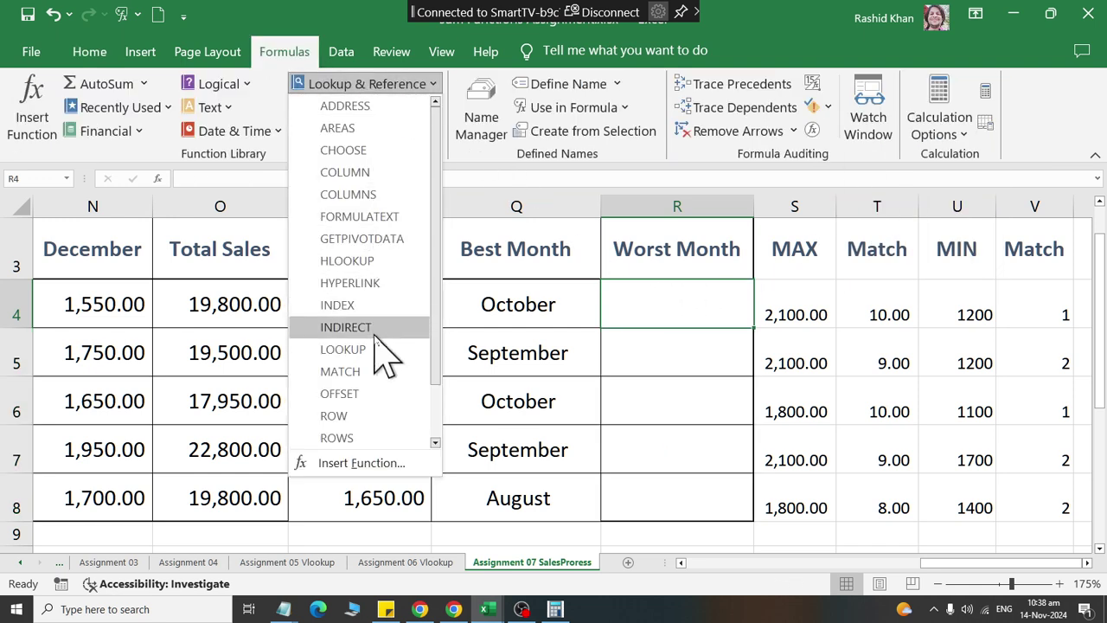
key("Escape")
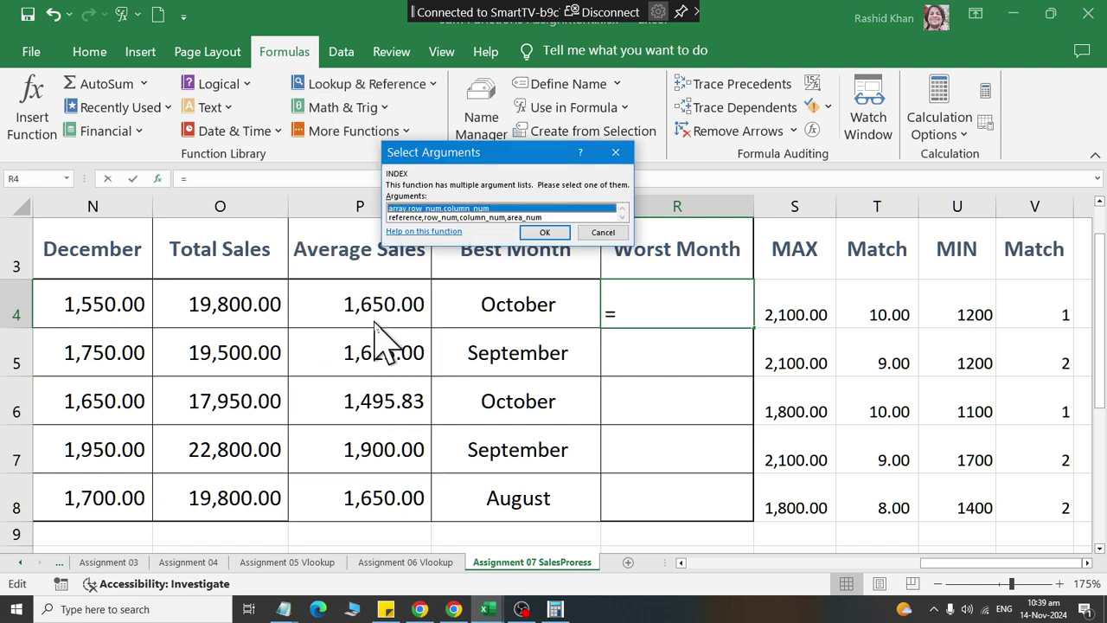
left_click(541, 230)
left_click_drag(458, 104, 158, 84)
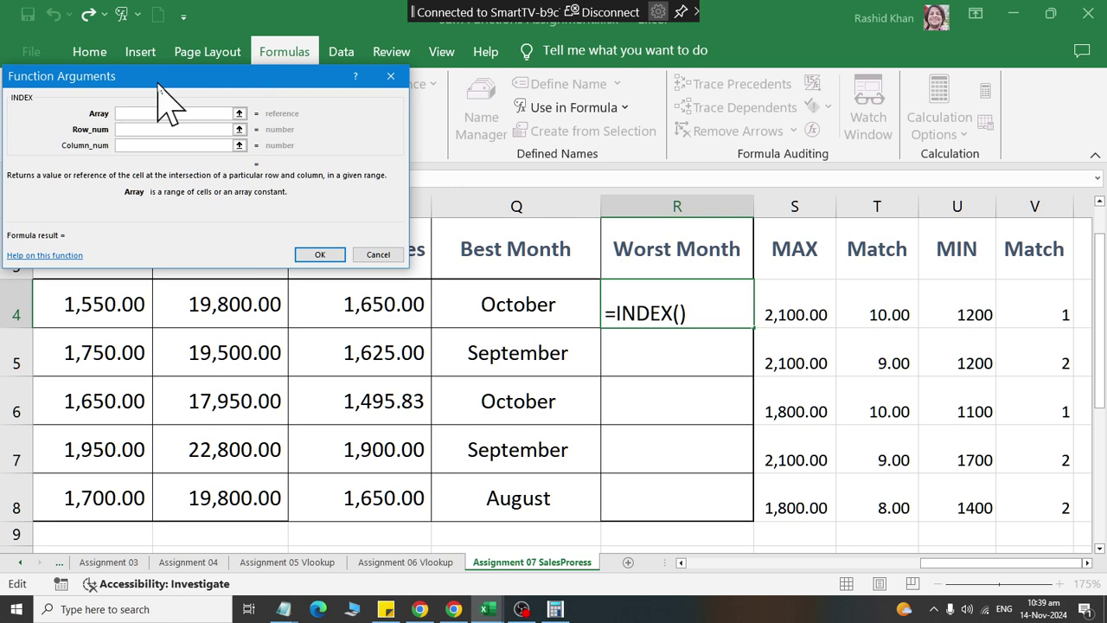
left_click(540, 107)
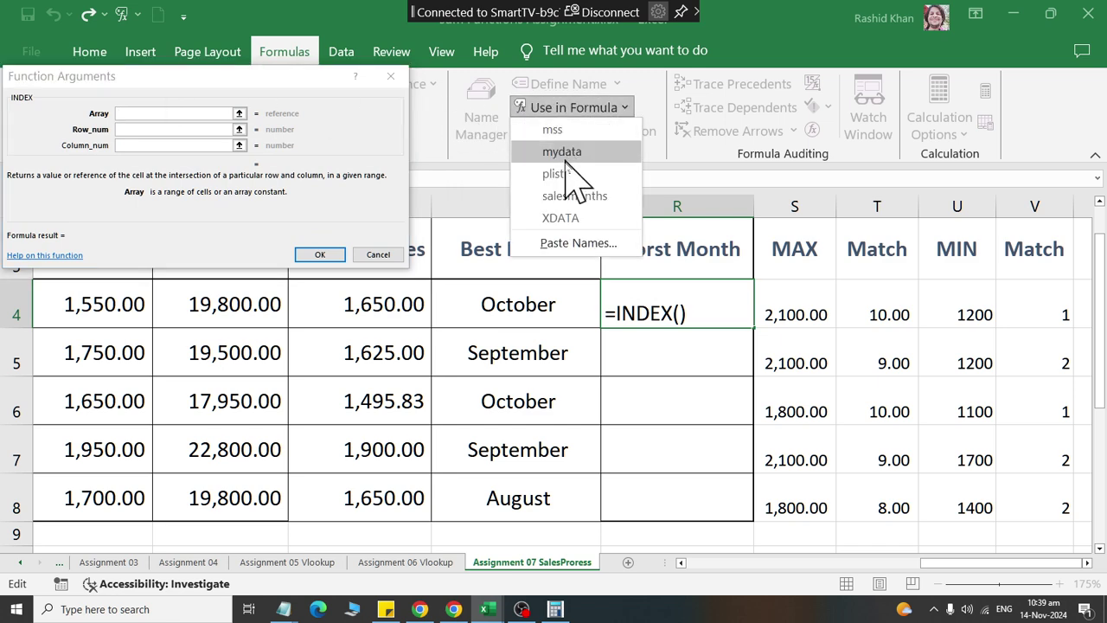
left_click(575, 196)
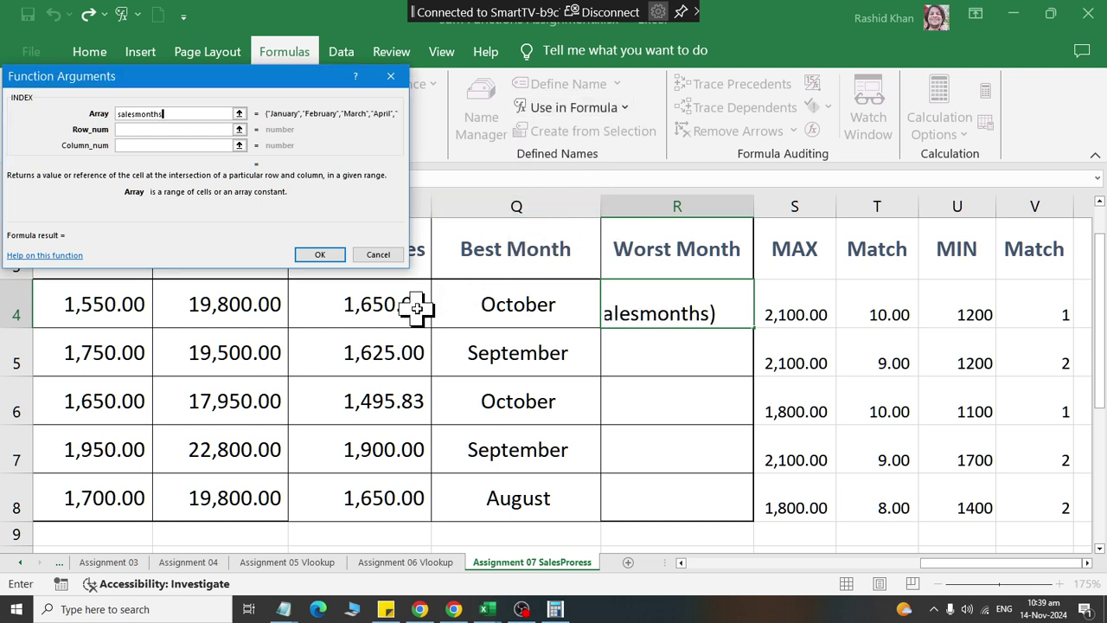
Complete R4 with Match cell V4 as the row number, giving =INDEX(salesmonths,V4), and fill the formula down to R8
left_click(205, 129)
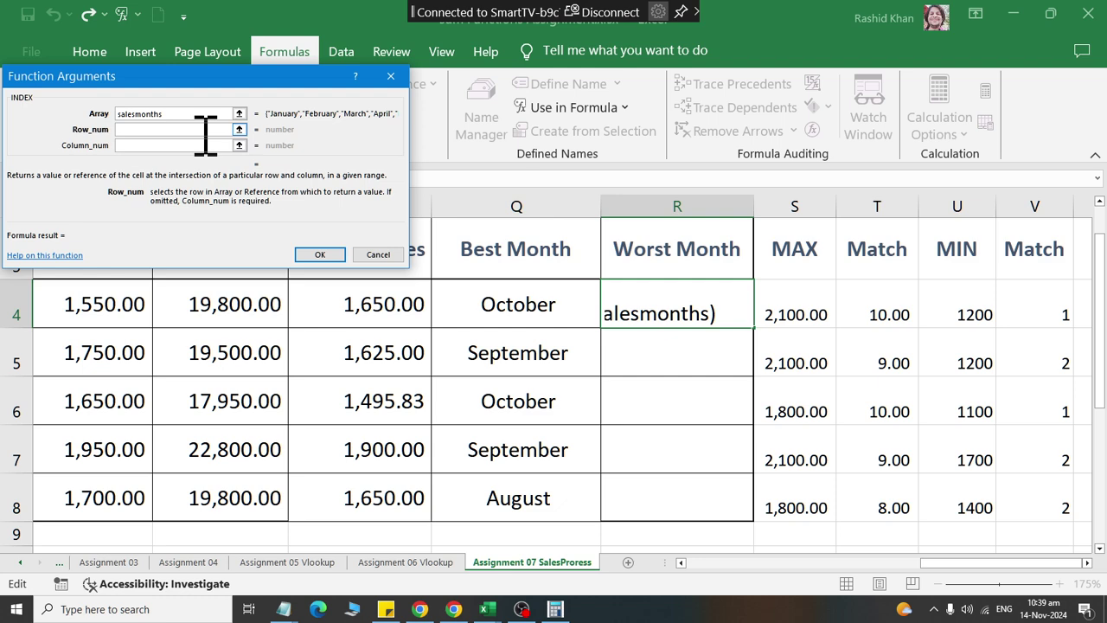
left_click(1027, 317)
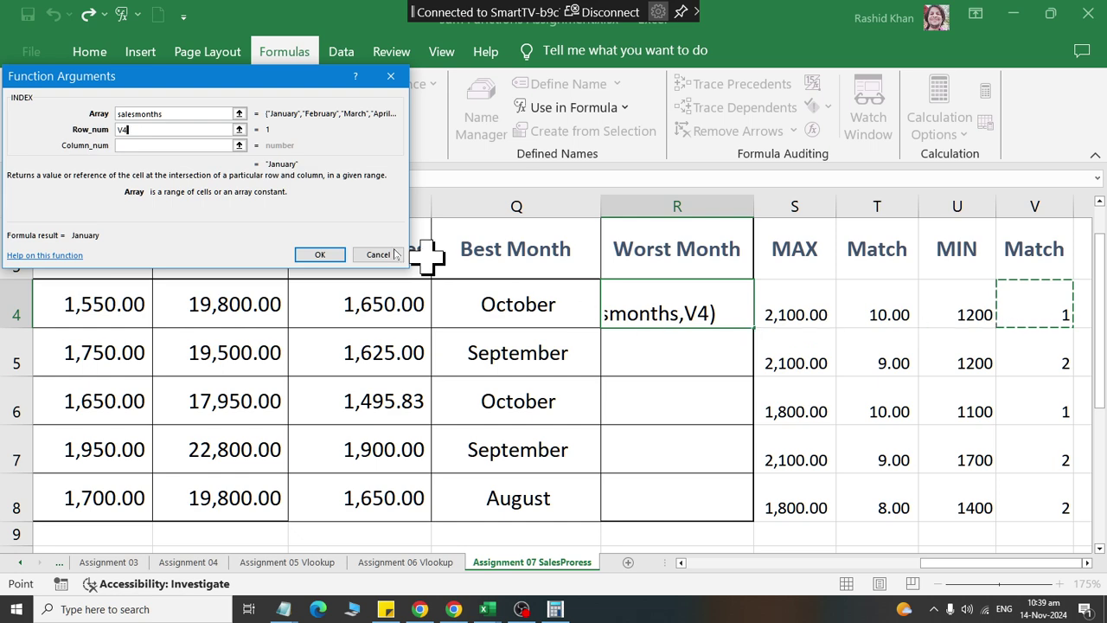
left_click(319, 254)
left_click_drag(753, 326, 749, 517)
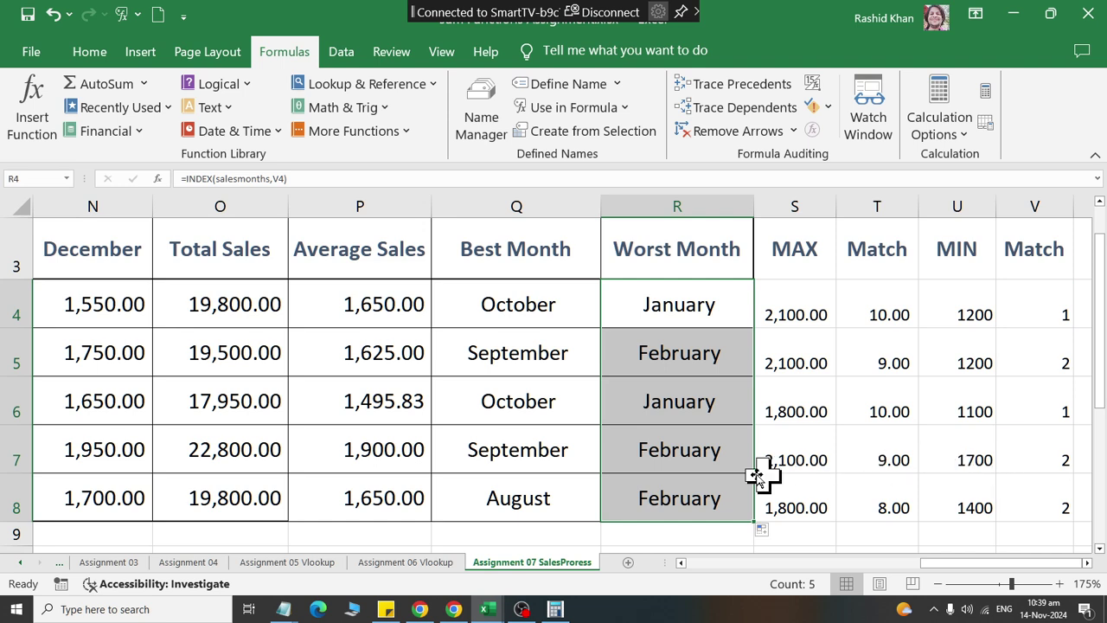
Set Product B's December sales in N5 to 500 and check the Worst Month, MIN and Match cells in row 5
scroll(564, 375, "down", 1, "ctrl")
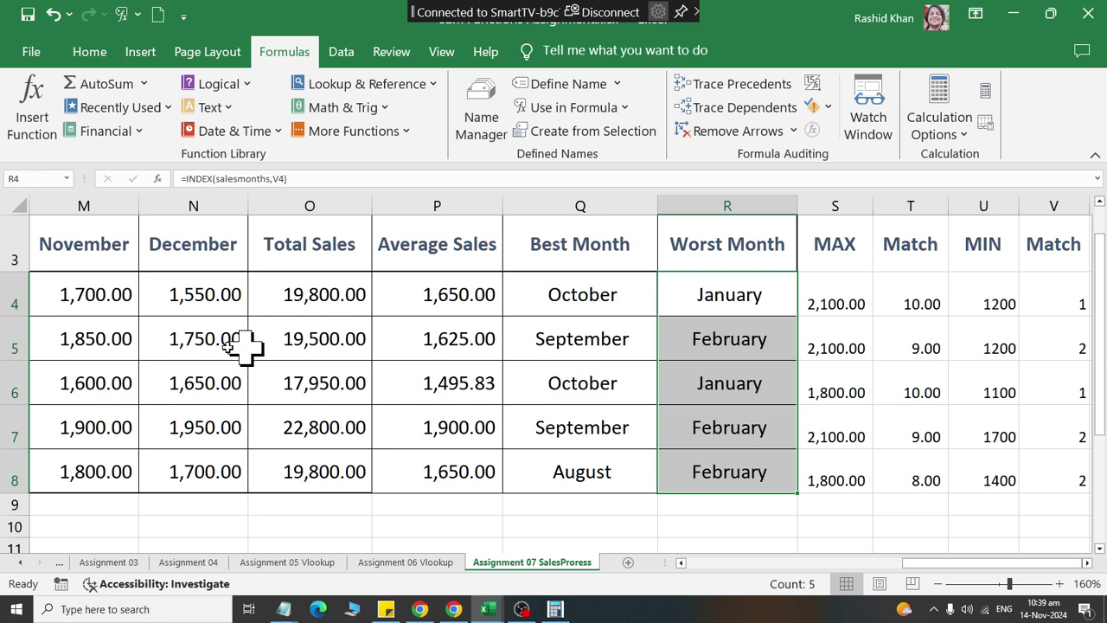
left_click(184, 343)
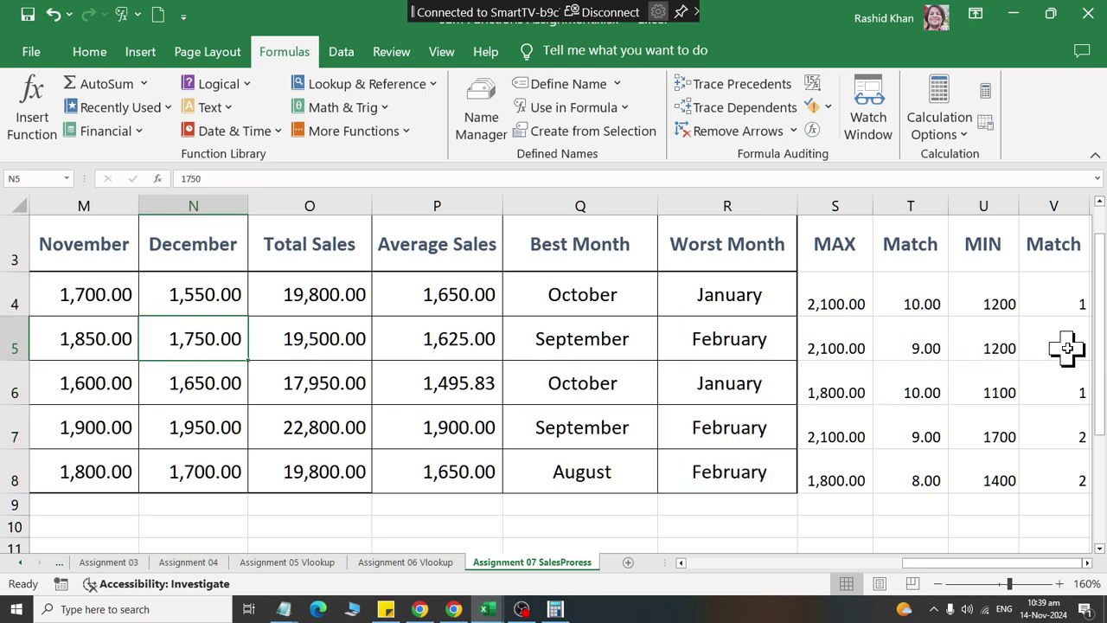
type("500")
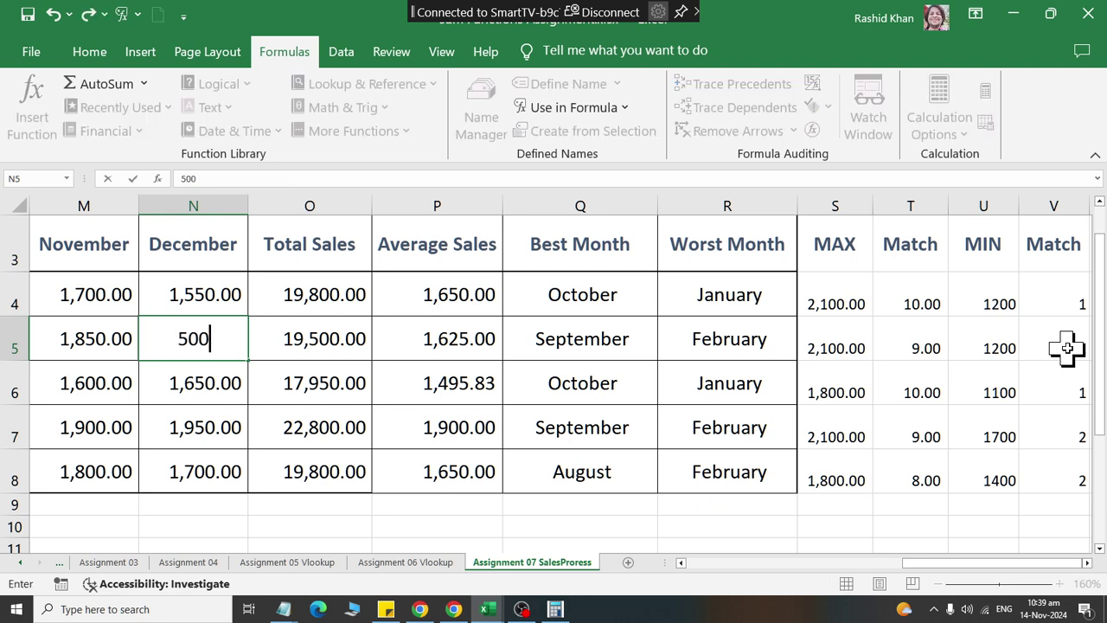
key("Return")
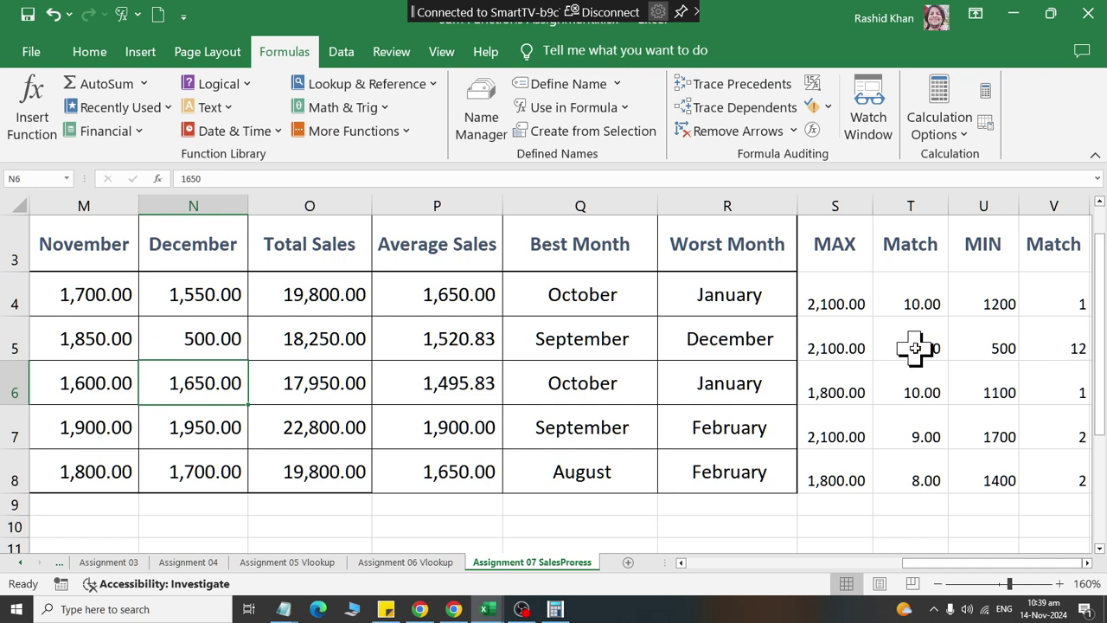
left_click(742, 345)
left_click_drag(736, 341, 1050, 361)
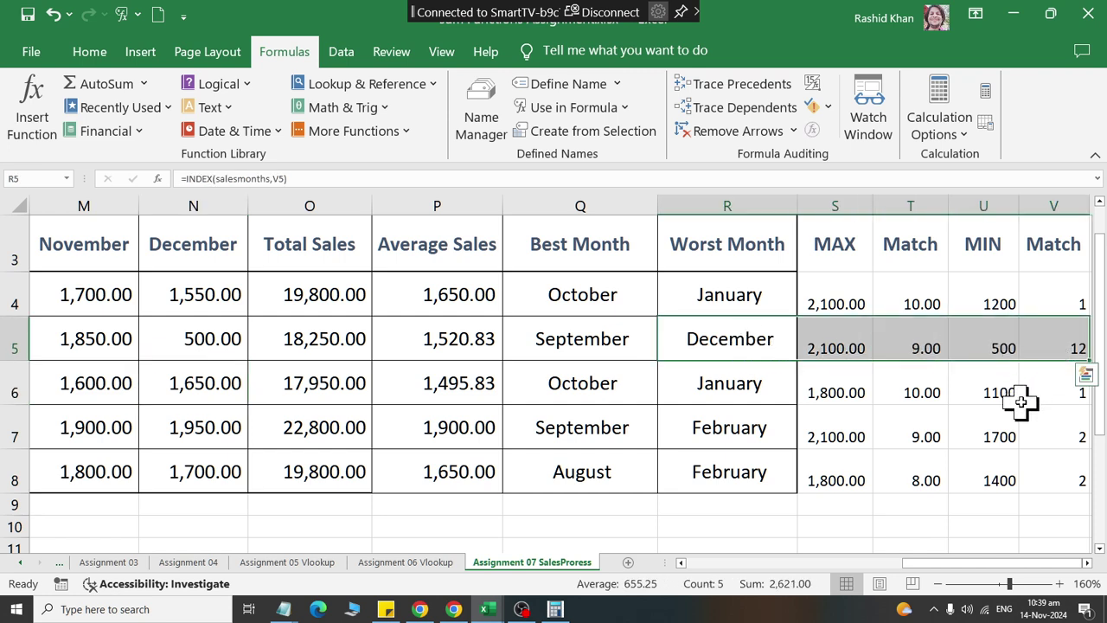
Set Product C's November sales in M6 to 6500 and check its Best Month formula in Q6
left_click(733, 396)
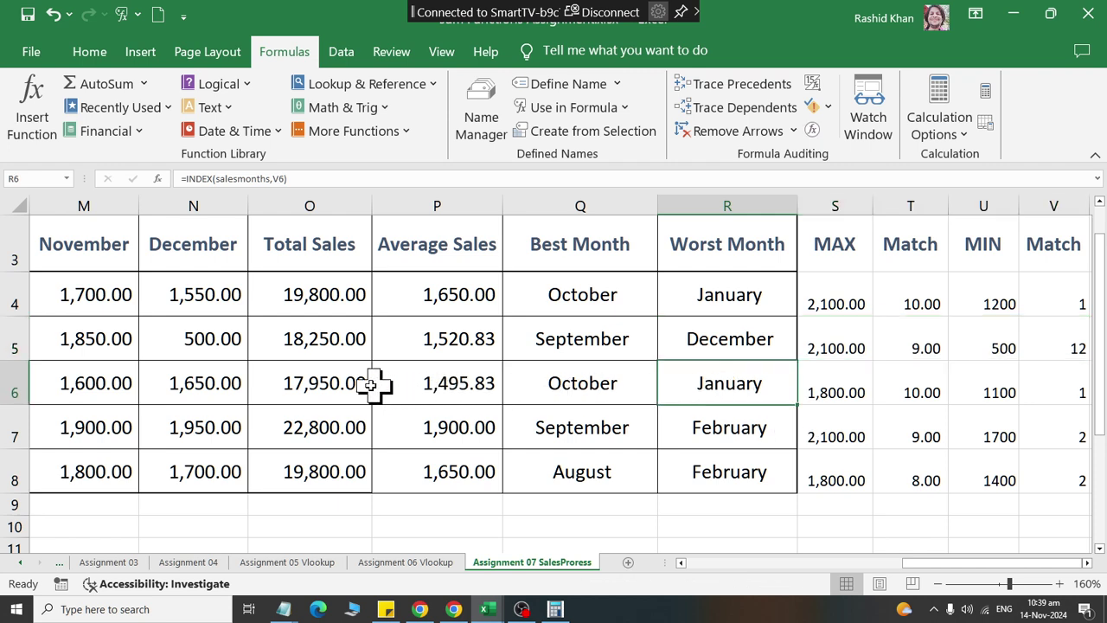
left_click(529, 394)
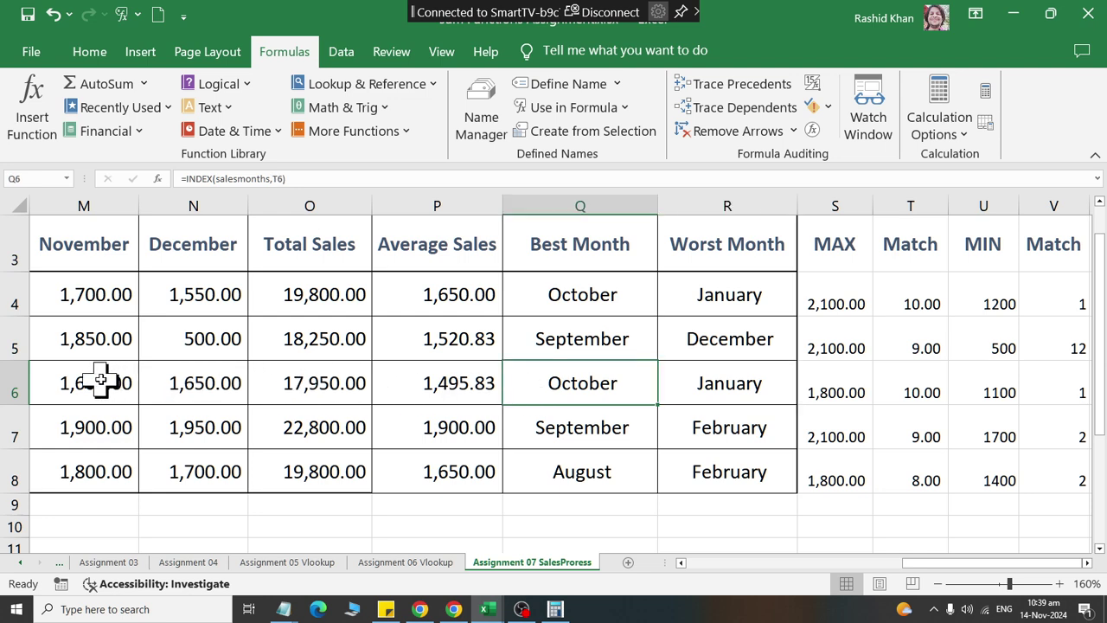
left_click(152, 385)
left_click(100, 389)
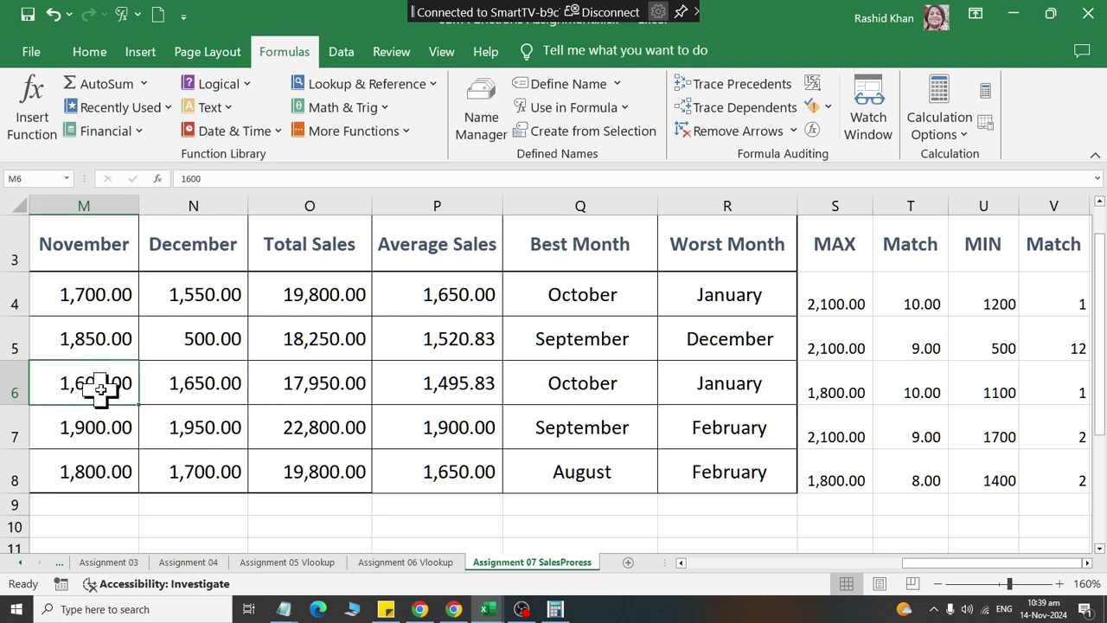
type("6,5")
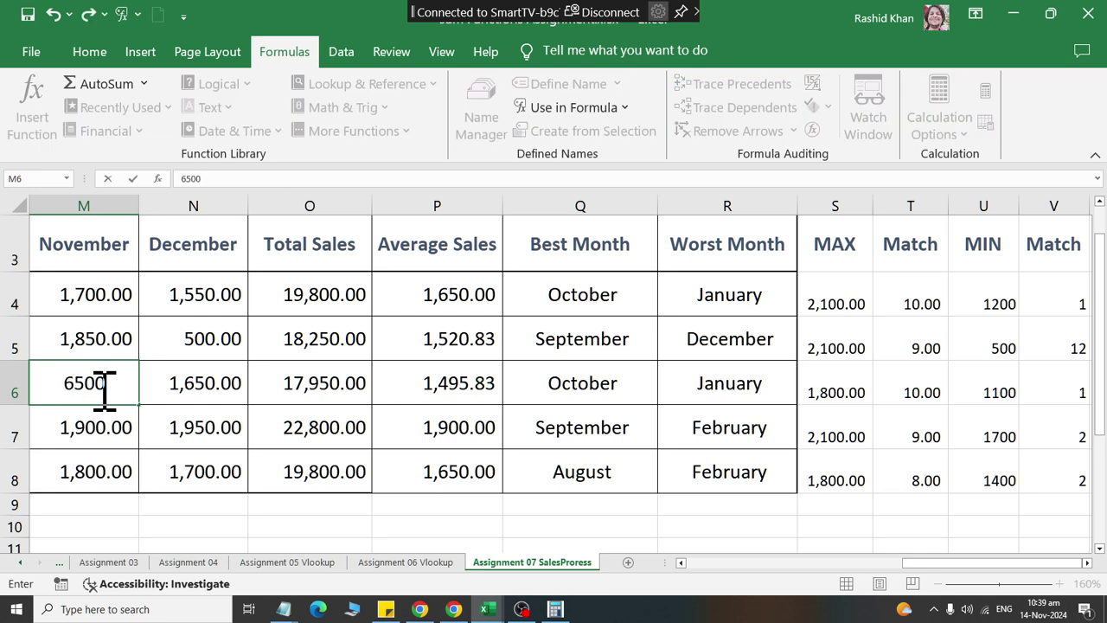
type("00")
key("Return")
left_click(558, 393)
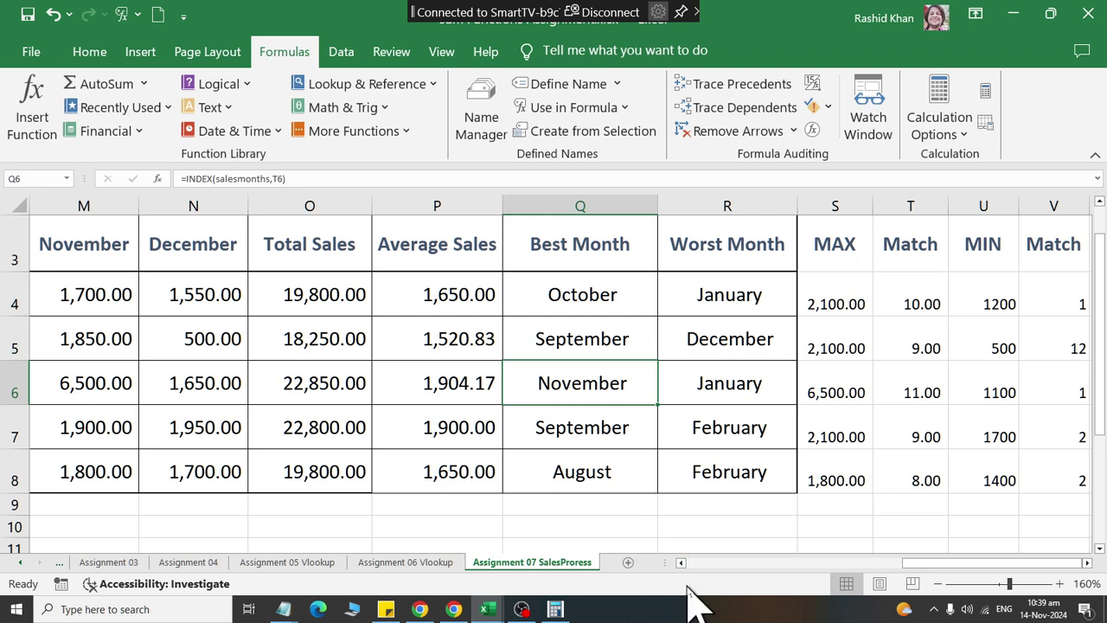
Review the Total Sales, Average Sales and MAX columns against the monthly sales, refilling the MAX formula from S4 to S8
left_click_drag(334, 285, 314, 475)
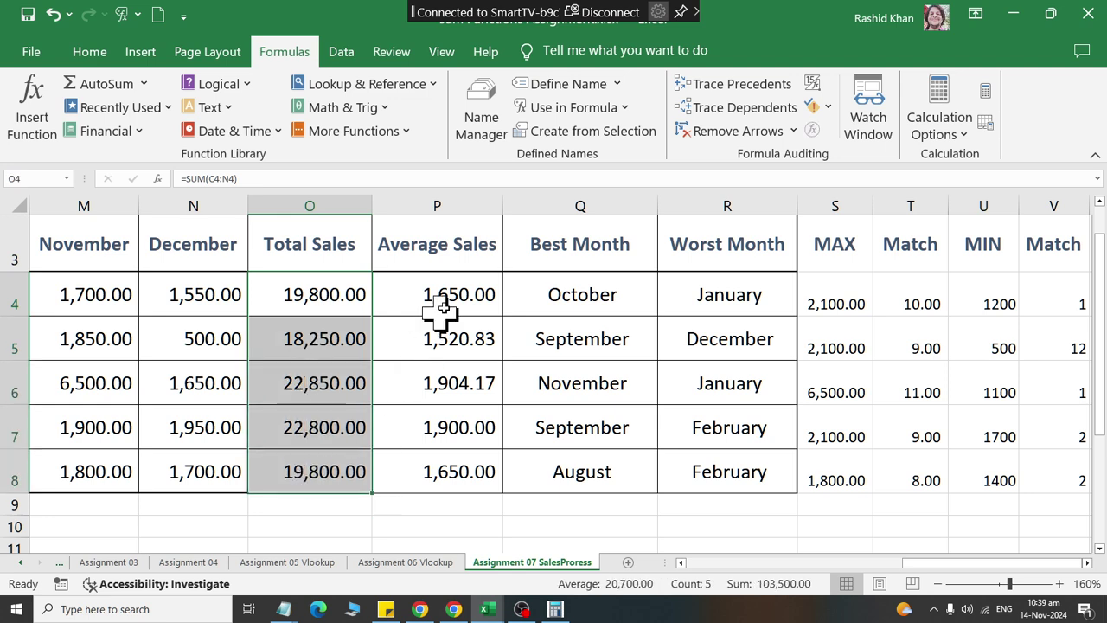
left_click_drag(441, 311, 457, 480)
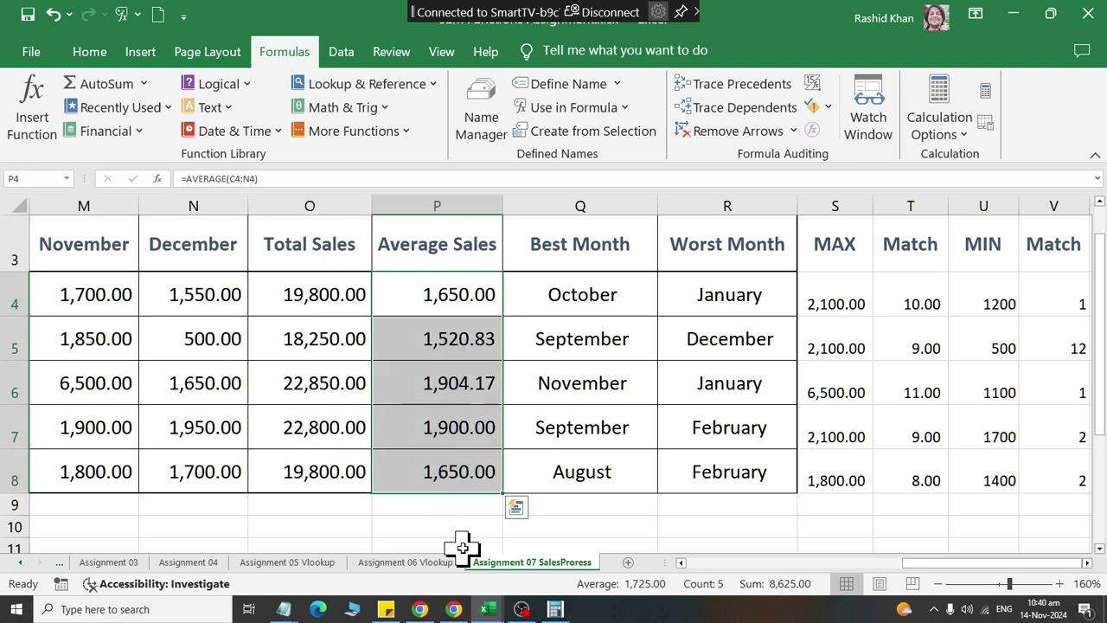
left_click(733, 288)
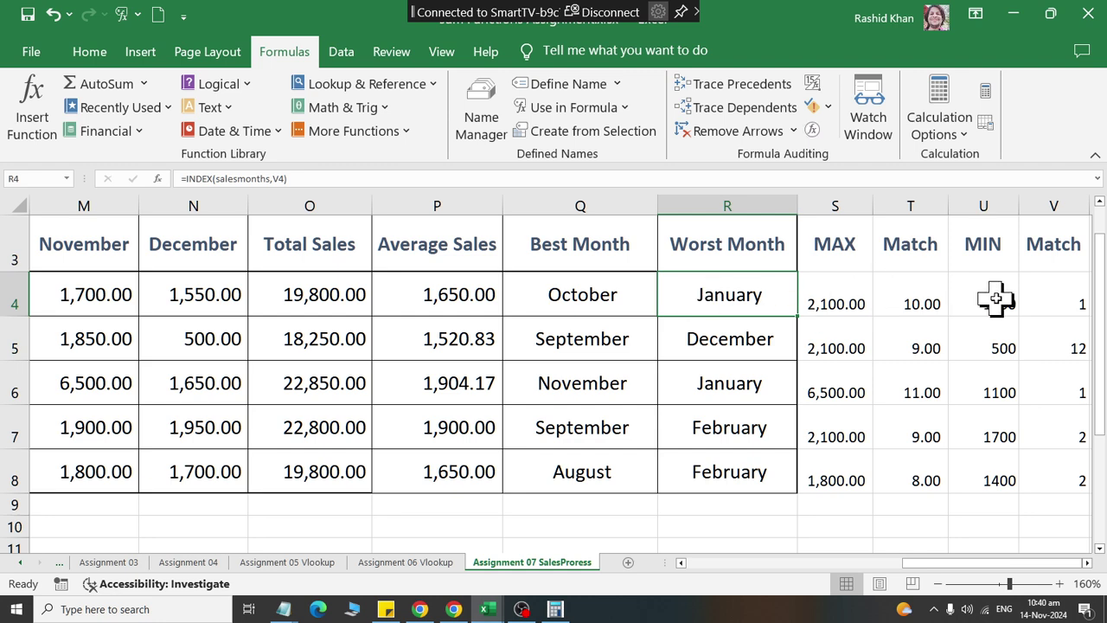
left_click(850, 301)
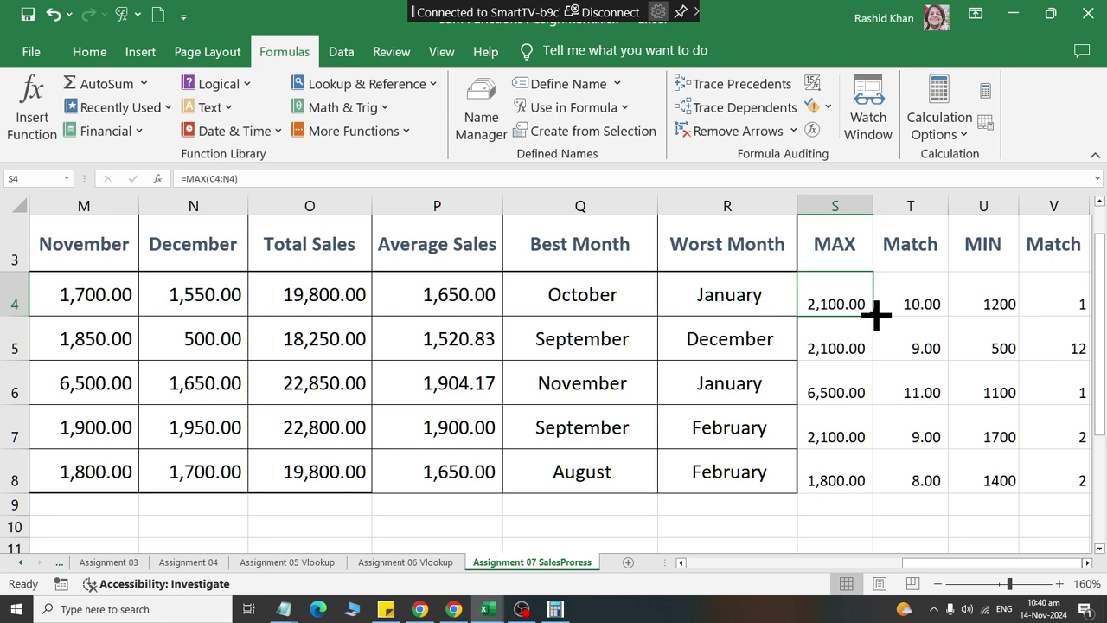
double_click(876, 316)
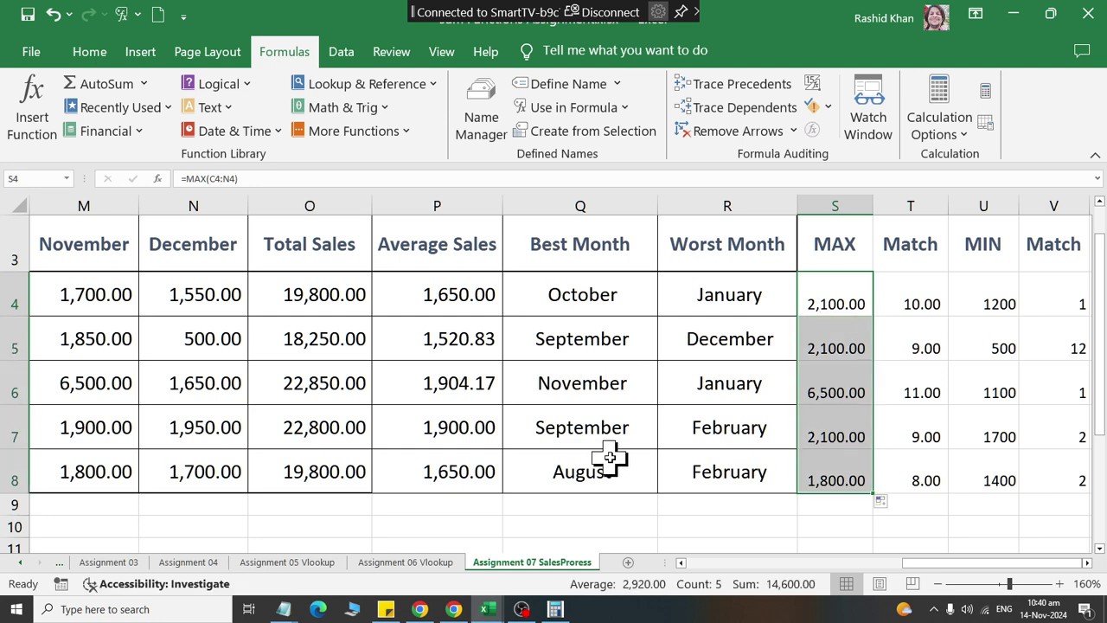
left_click(812, 393)
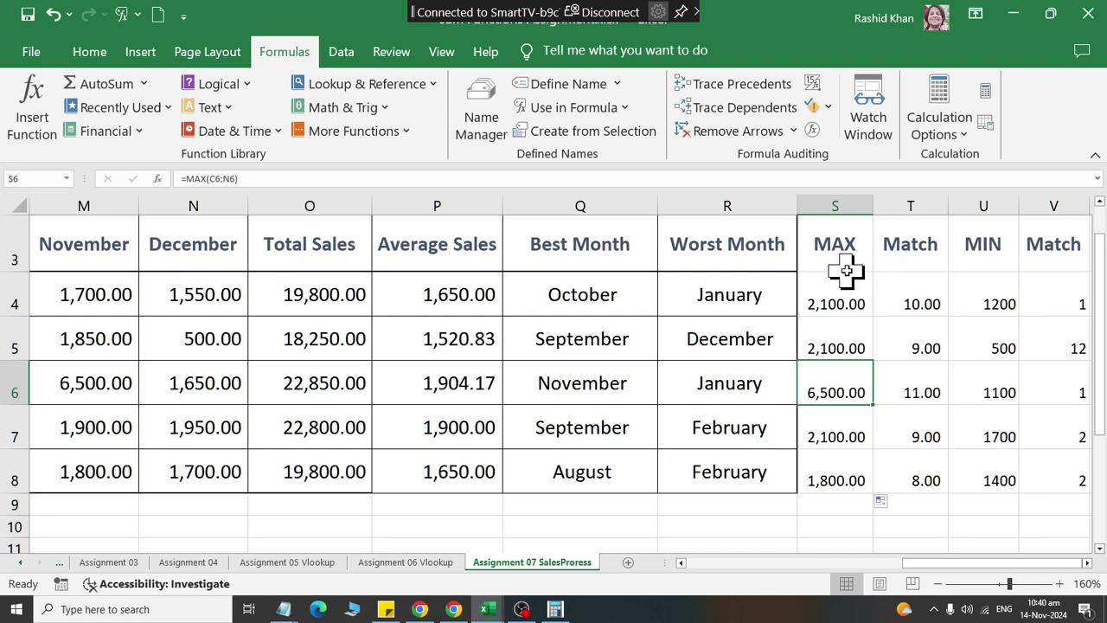
left_click_drag(839, 232, 843, 490)
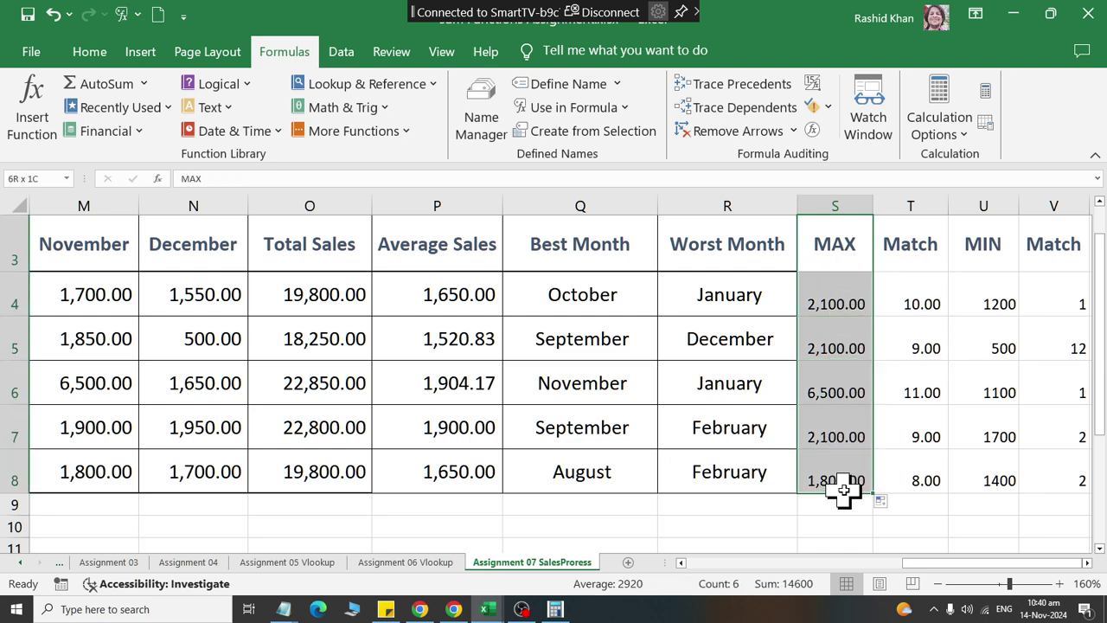
left_click(336, 294)
left_click_drag(190, 289, 245, 294)
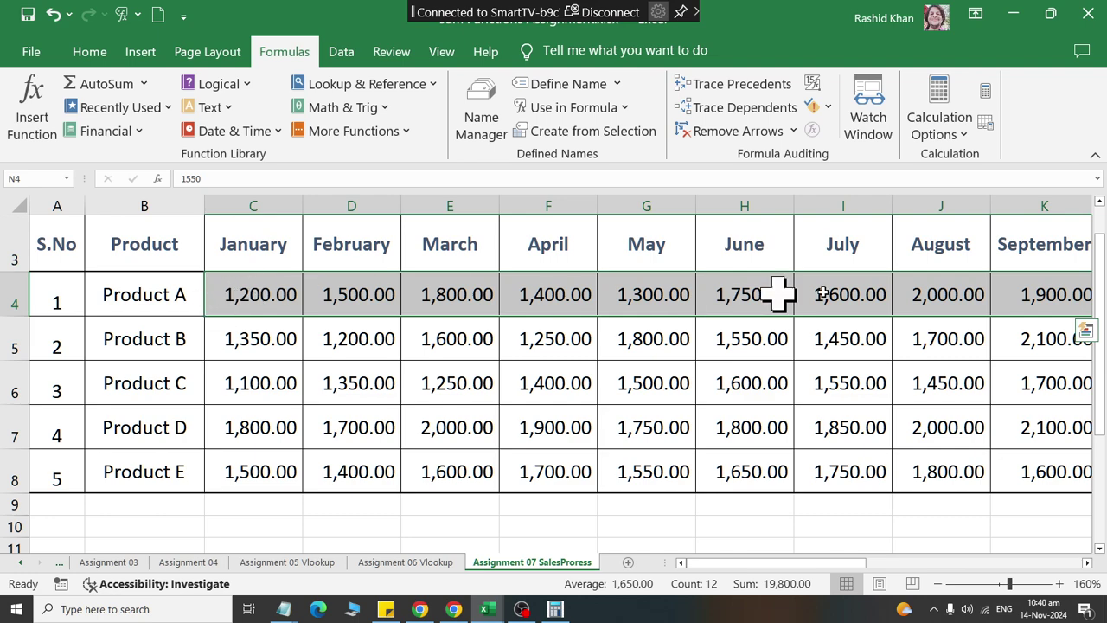
left_click_drag(548, 471, 973, 476)
left_click_drag(720, 281, 716, 477)
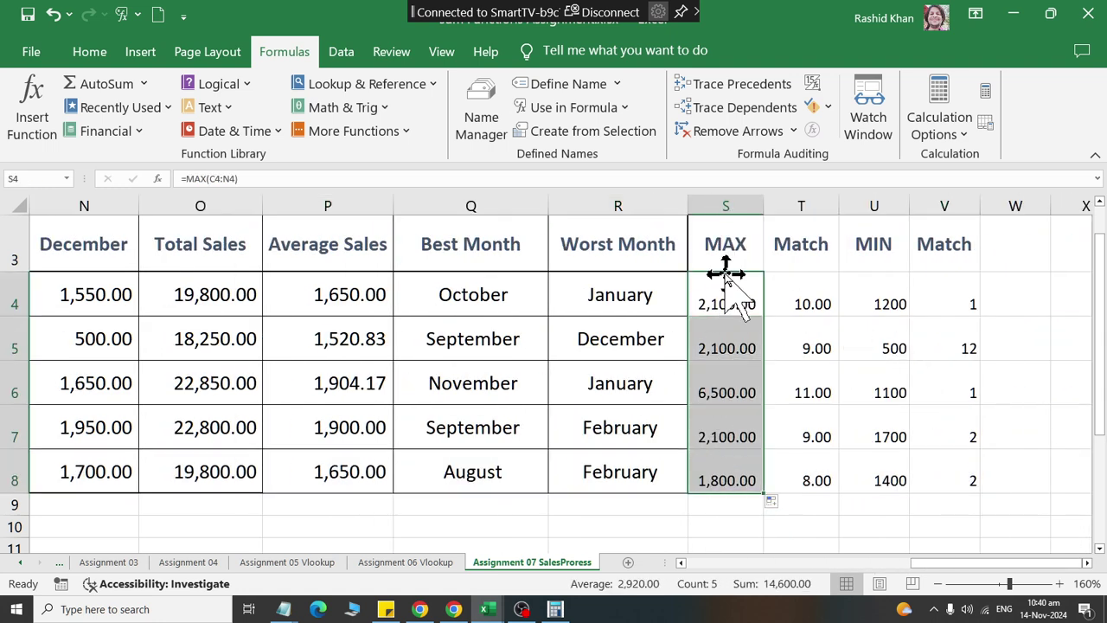
left_click(563, 434)
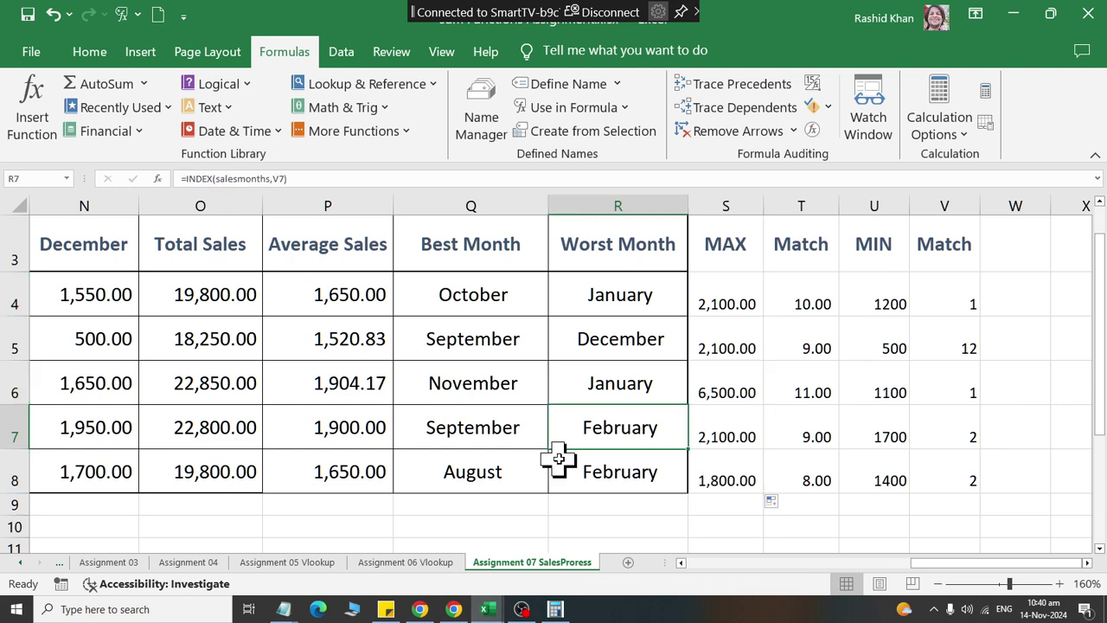